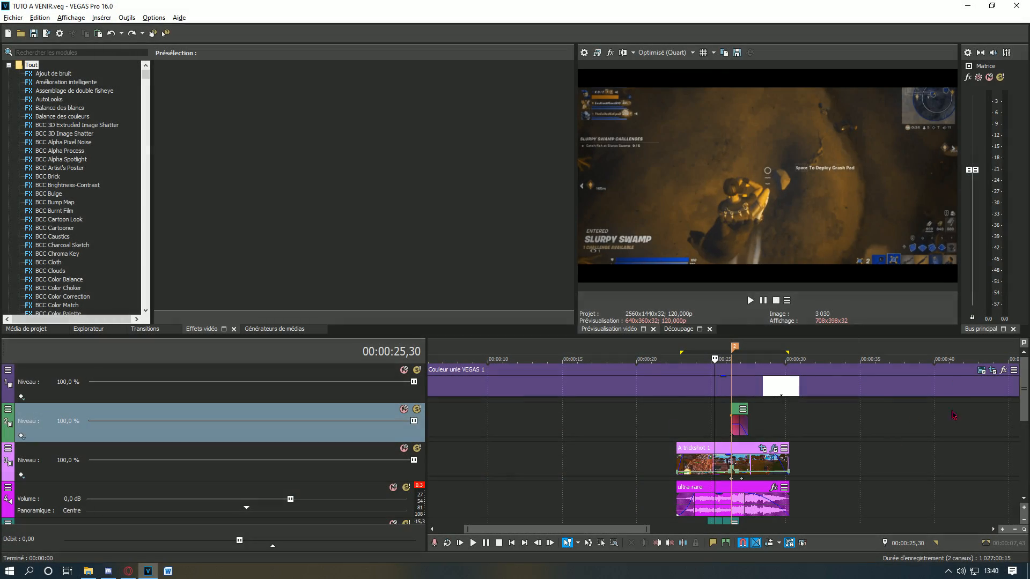
# Play back the A trickshot 1 section of the timeline to review the edit around marker 2.
pyautogui.scroll(3, 791, 449)
pyautogui.scroll(-5, 791, 449)
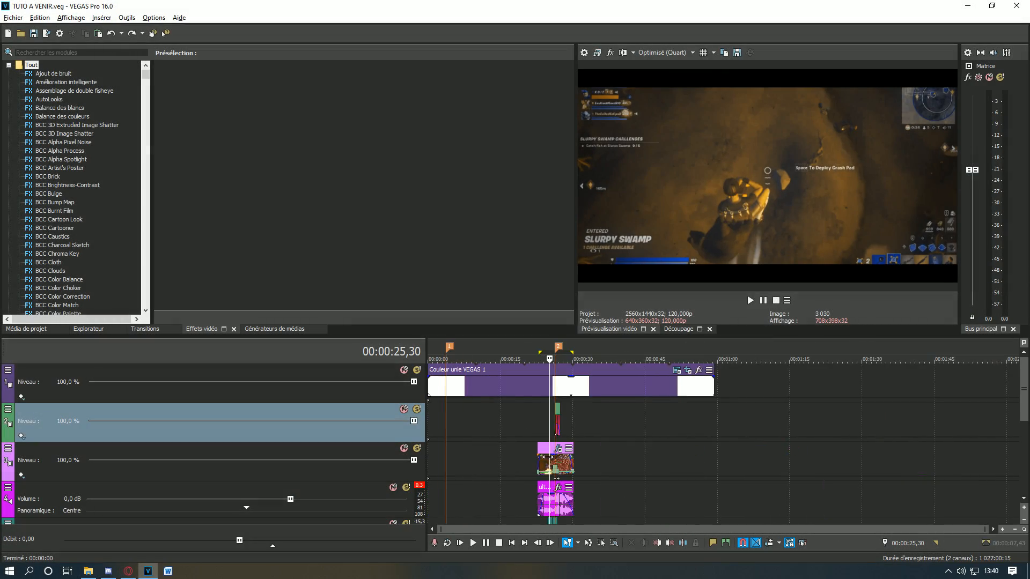
pyautogui.scroll(3, 757, 478)
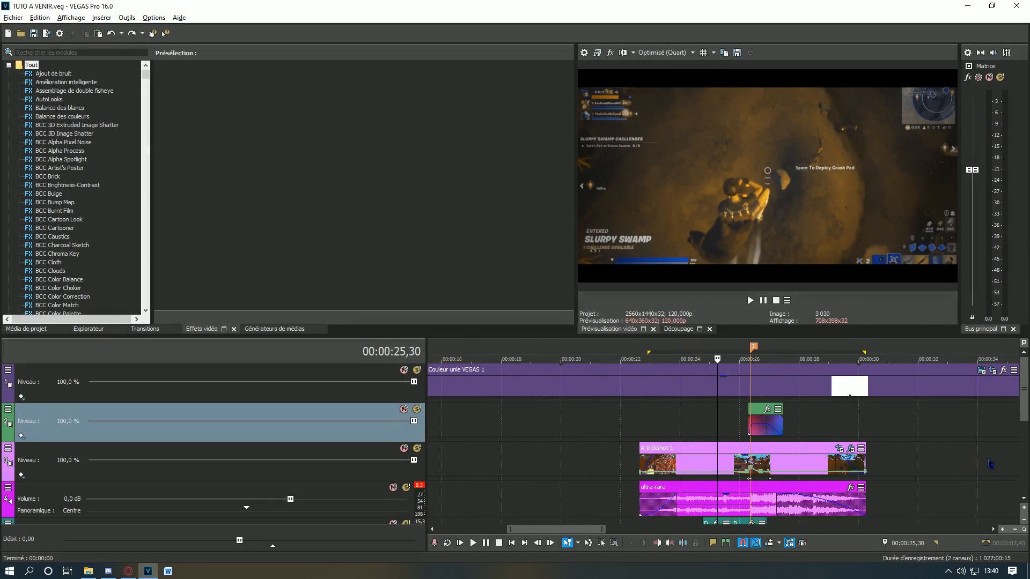
pyautogui.moveTo(1023, 396); pyautogui.dragTo(1023, 428)
pyautogui.click(742, 424)
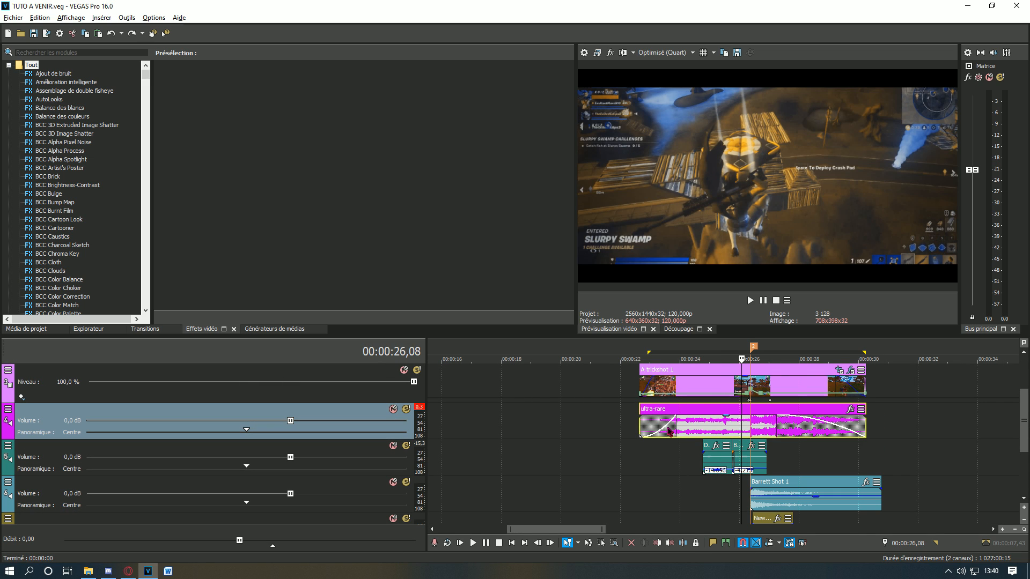
pyautogui.click(677, 456)
pyautogui.press('space')
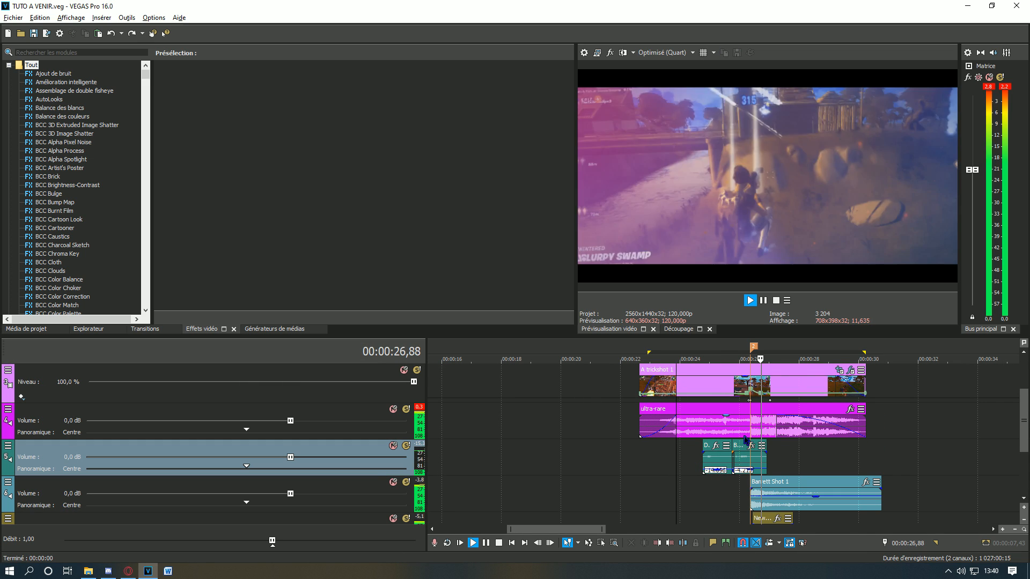
pyautogui.click(745, 434)
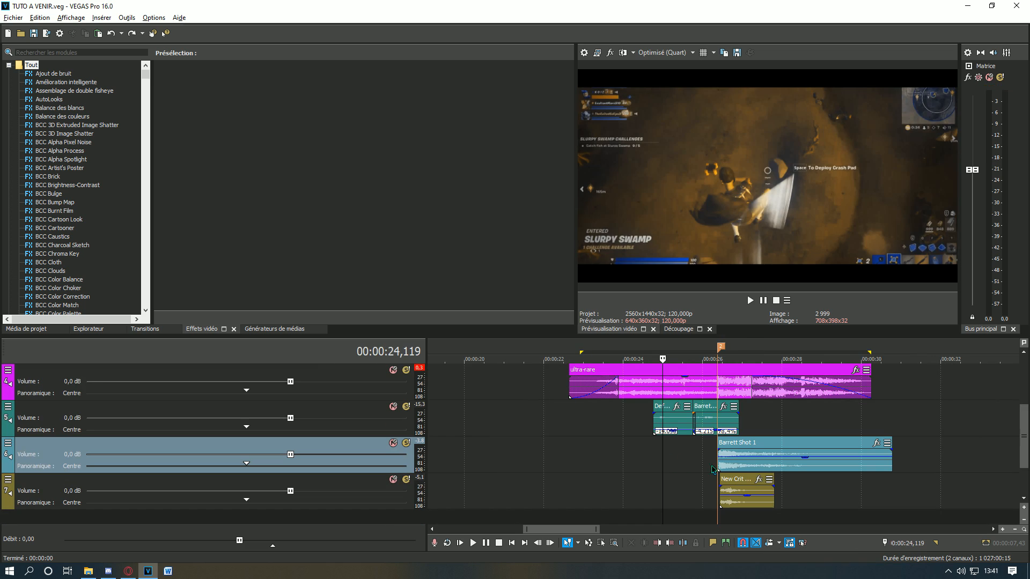
# Look over the sound effect events placed beneath the ultra-rare audio, including Barrett Shot 1.
pyautogui.click(710, 416)
pyautogui.click(662, 419)
pyautogui.click(767, 457)
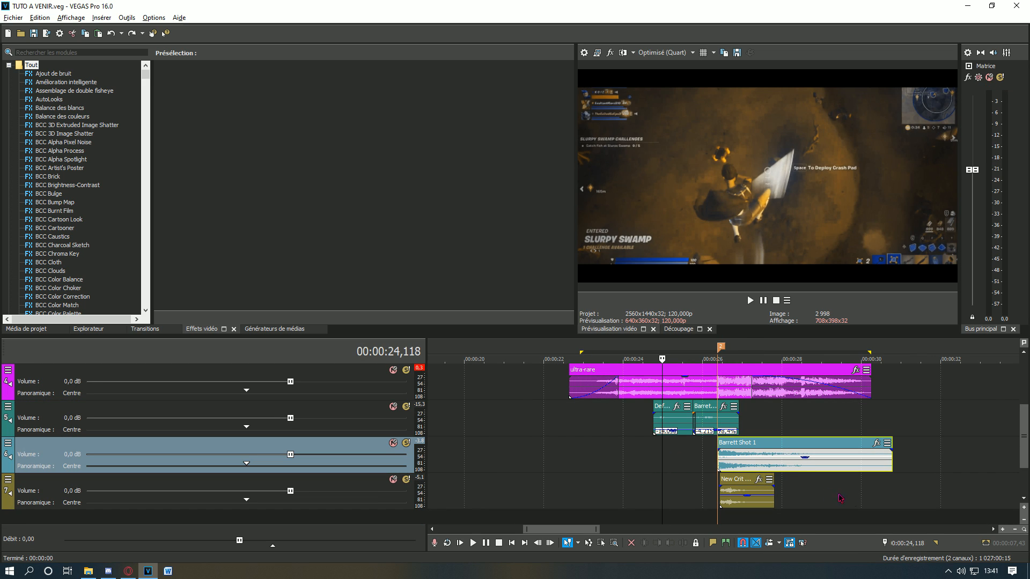
pyautogui.scroll(3, 1024, 436)
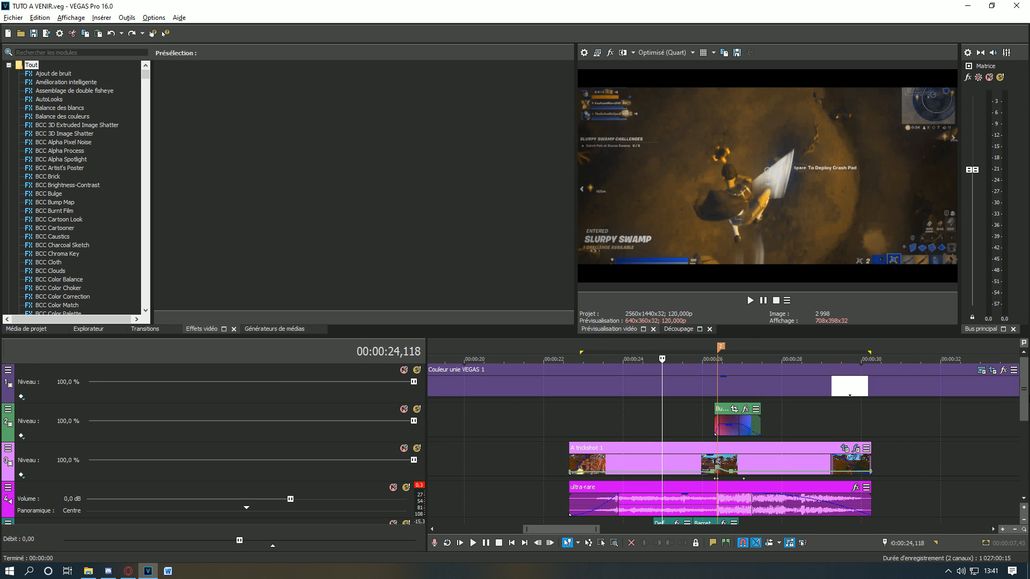
# Inspect the Burn-1 overlay event above the gameplay clip and check its track's compositing mode.
pyautogui.click(735, 435)
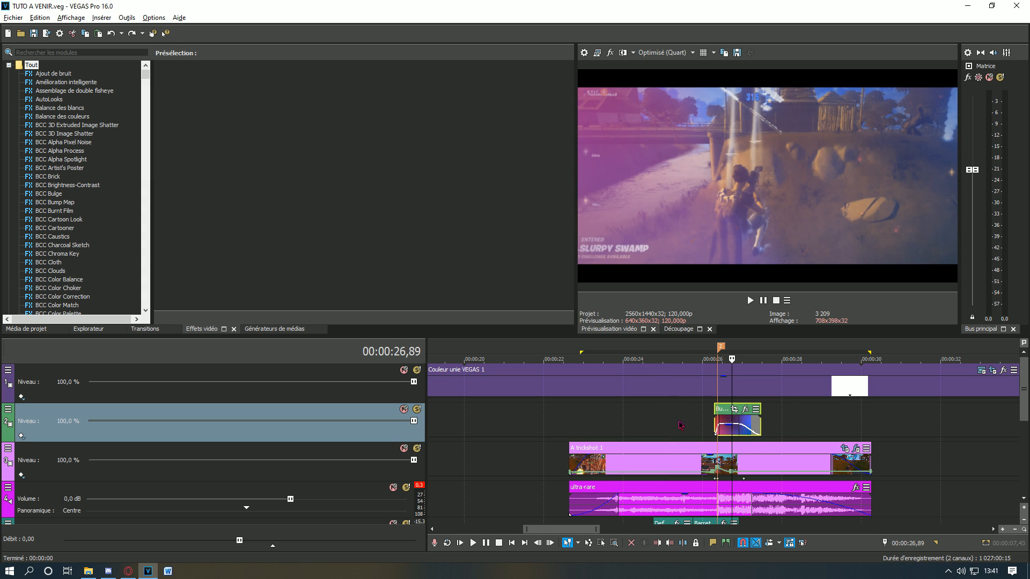
pyautogui.click(8, 409)
pyautogui.moveTo(80, 481)
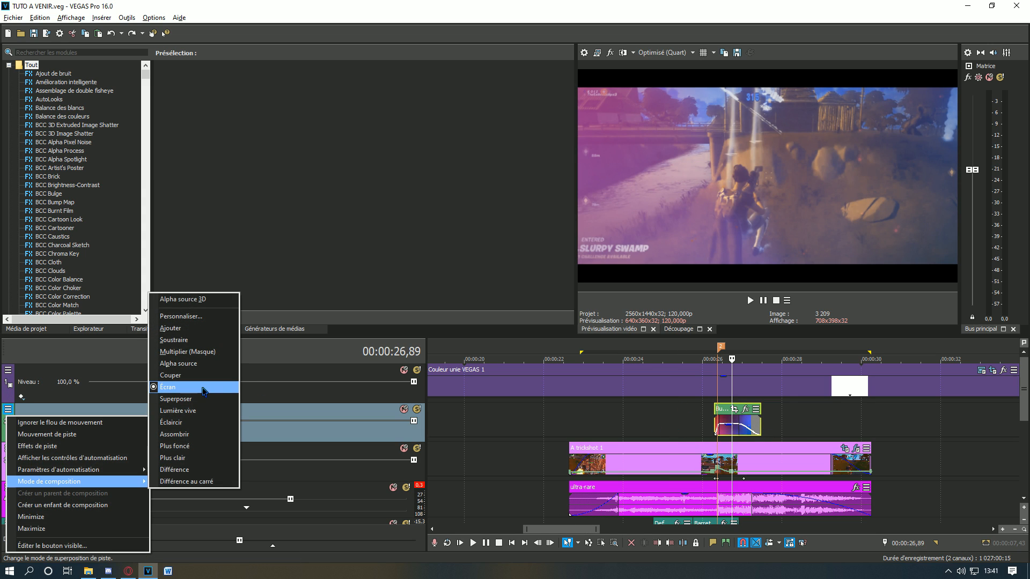
pyautogui.click(681, 429)
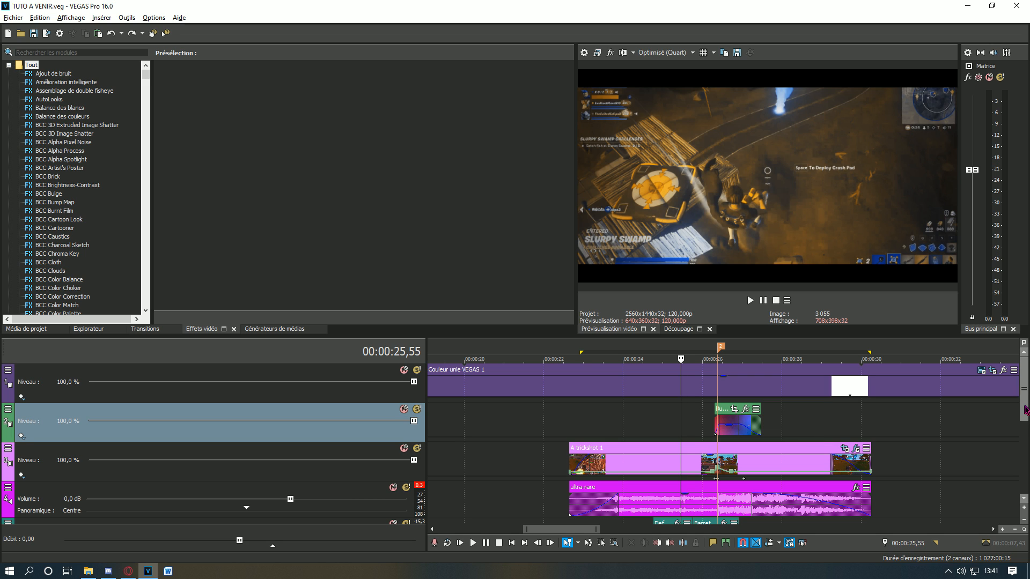
pyautogui.click(724, 424)
pyautogui.scroll(-1, 736, 467)
pyautogui.scroll(3, 736, 466)
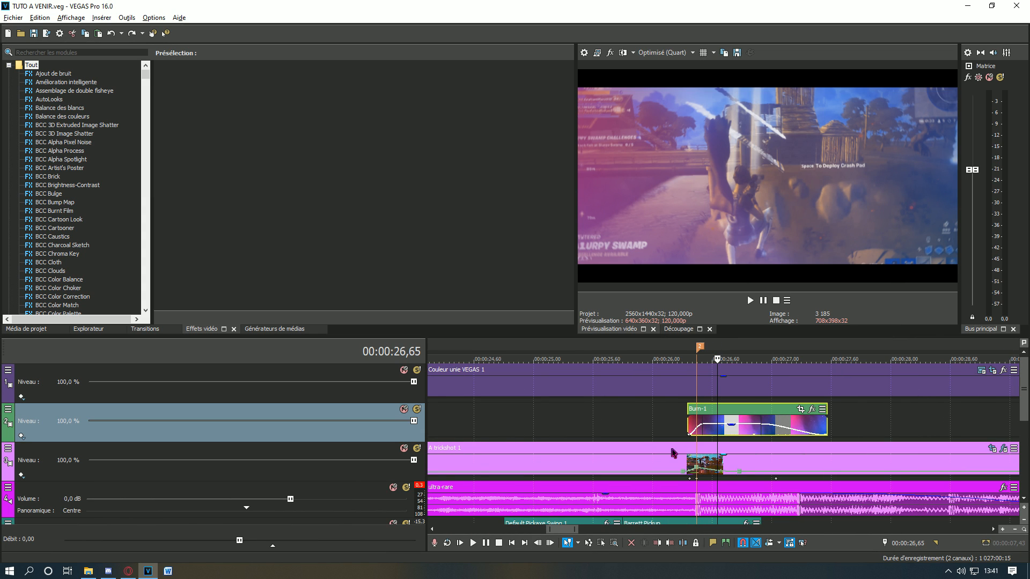
pyautogui.scroll(-4, 673, 450)
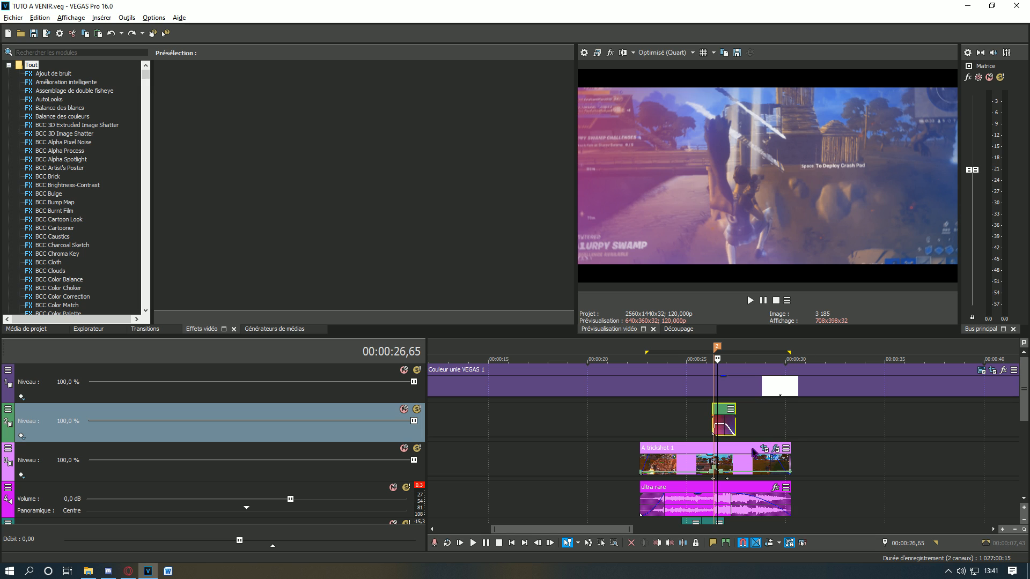
# Add the BCC Glow effect to the A trickshot 1 event after Magic Bullet Looks.
pyautogui.click(775, 449)
pyautogui.moveTo(184, 57); pyautogui.dragTo(332, 86)
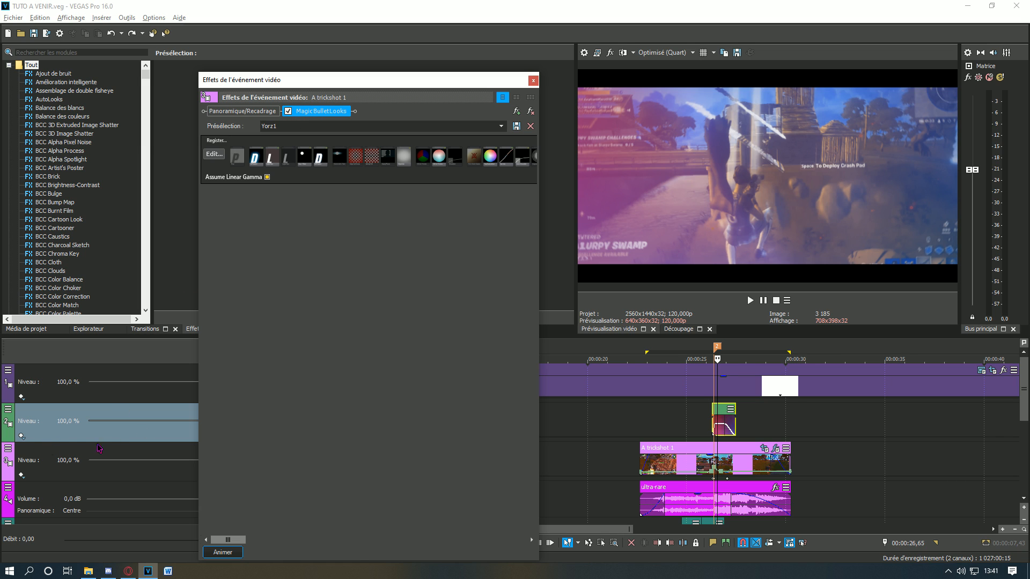
pyautogui.click(517, 111)
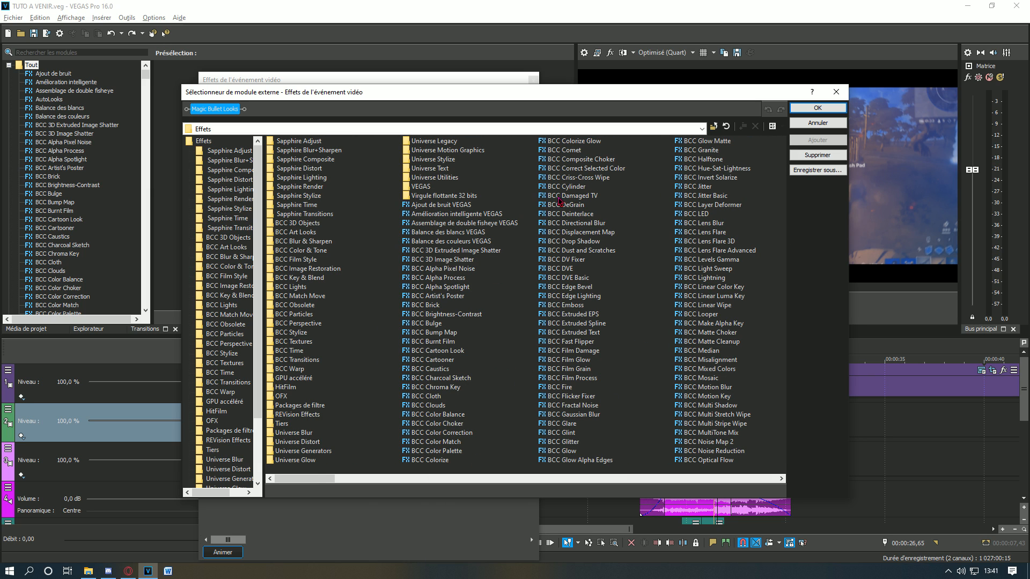
pyautogui.hscroll(2, 458, 298)
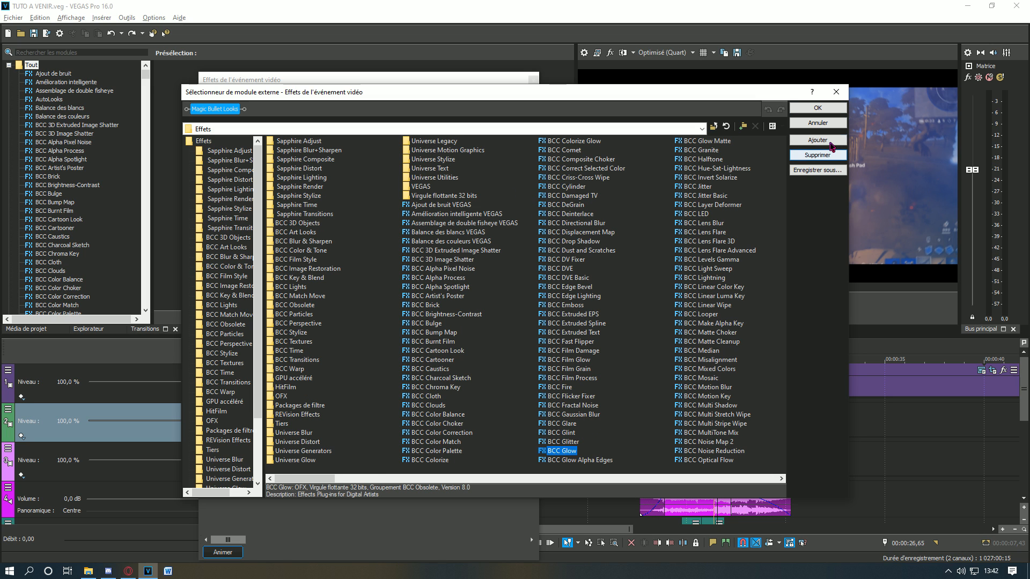
pyautogui.click(818, 107)
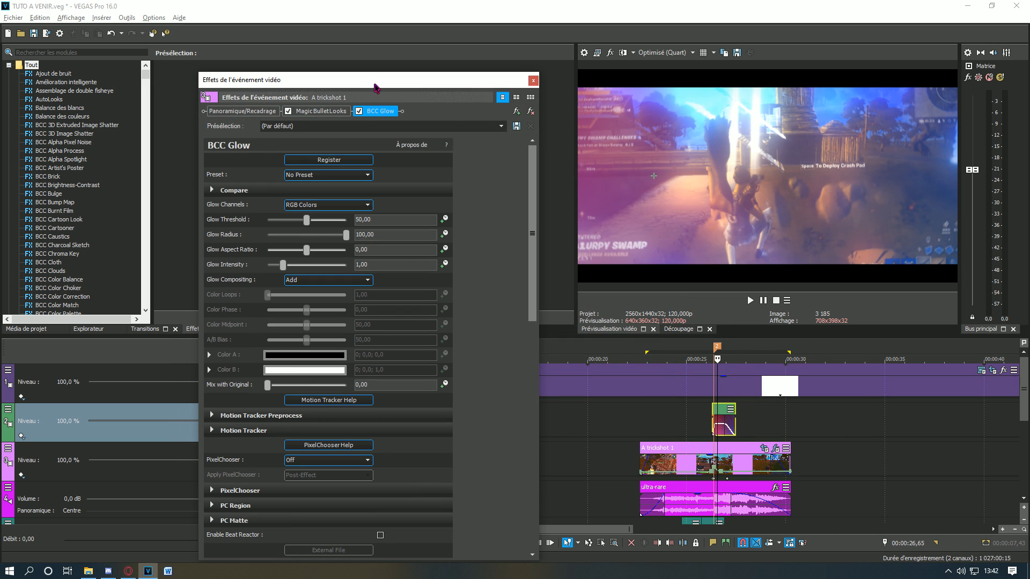
# Raise BCC Glow's Glow Threshold to 53,74 and load the saved preset ft.
pyautogui.moveTo(375, 87); pyautogui.dragTo(298, 58)
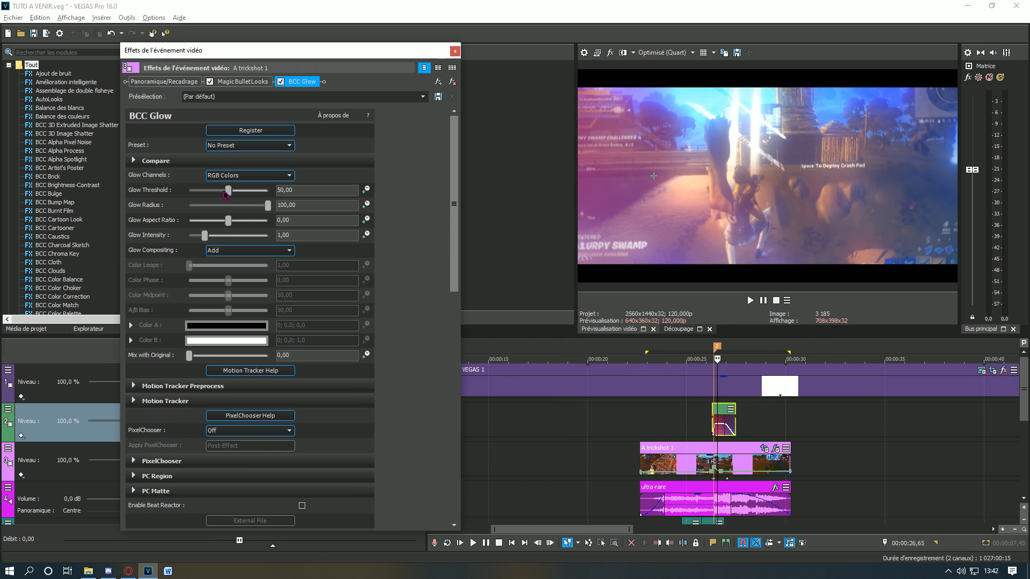
pyautogui.moveTo(229, 191)
pyautogui.mouseDown()
pyautogui.moveTo(244, 191)
pyautogui.moveTo(232, 192)
pyautogui.mouseUp()
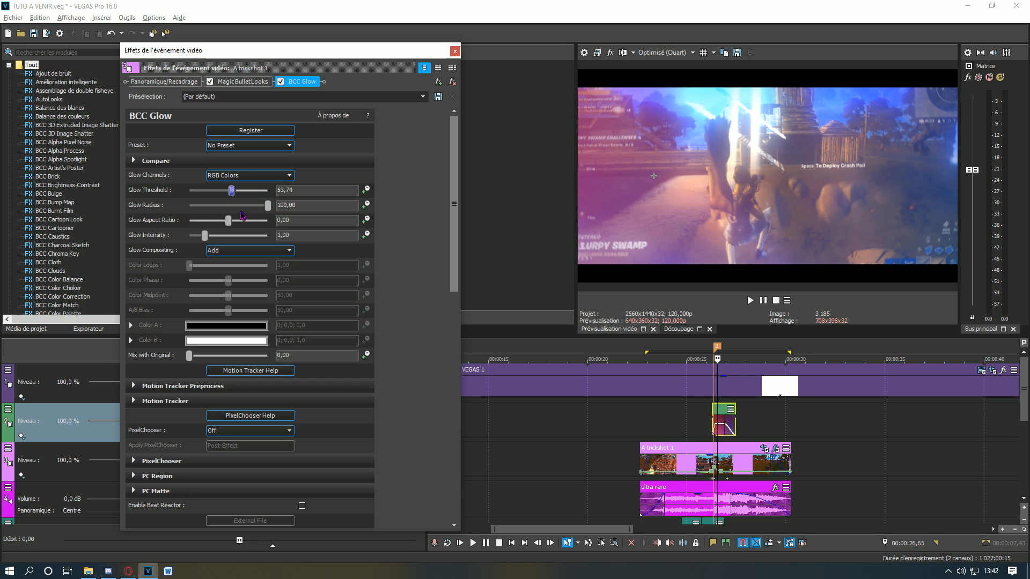
pyautogui.click(423, 97)
pyautogui.click(187, 110)
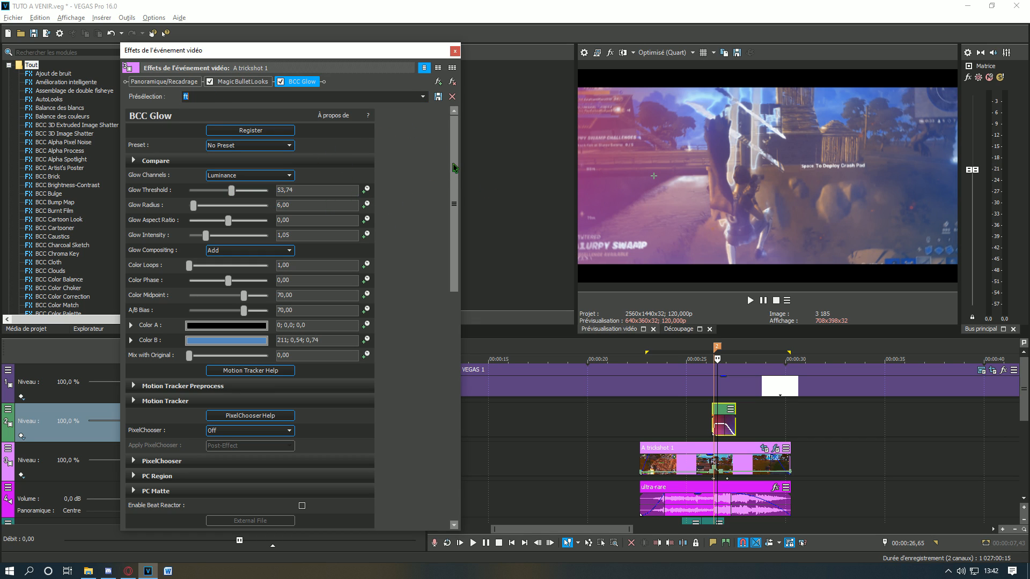
pyautogui.moveTo(454, 168)
pyautogui.mouseDown()
pyautogui.moveTo(454, 205)
pyautogui.moveTo(453, 165)
pyautogui.mouseUp()
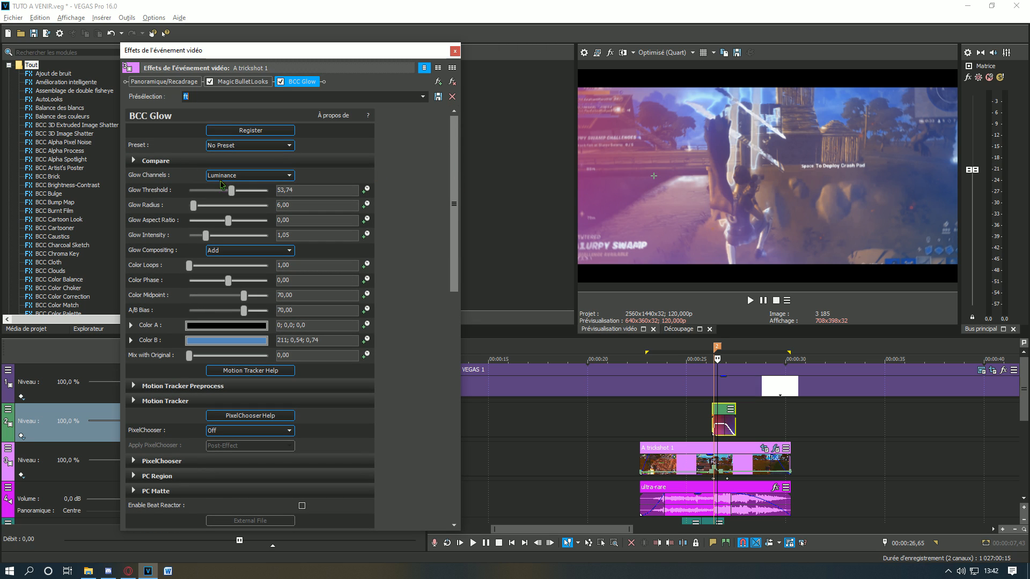
# Choose Luminance as the glow channel and set Color A to near-black 0; 0,01; 0,04 after trying red.
pyautogui.click(251, 177)
pyautogui.click(239, 194)
pyautogui.scroll(-1, 444, 198)
pyautogui.click(218, 262)
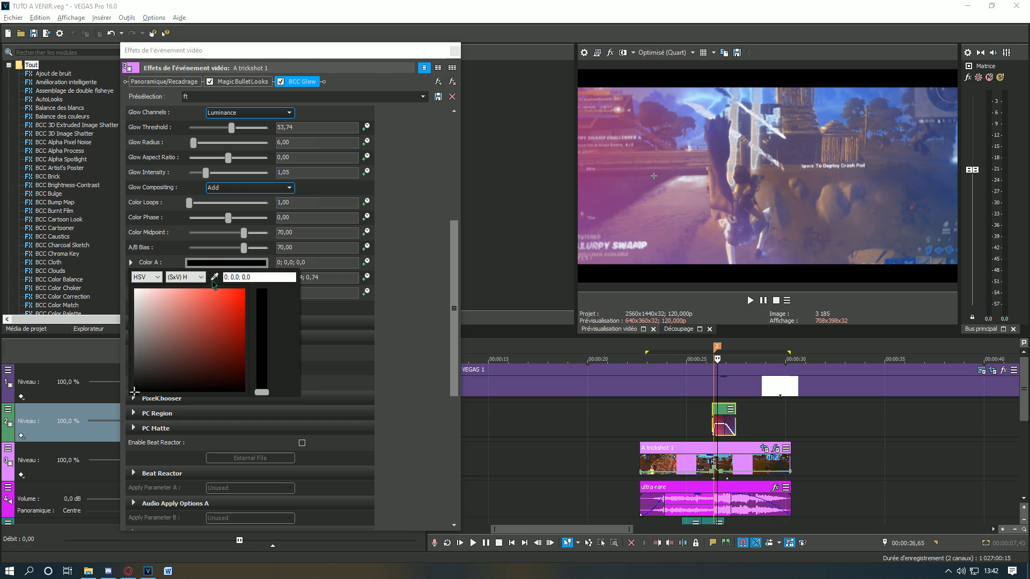
pyautogui.click(236, 300)
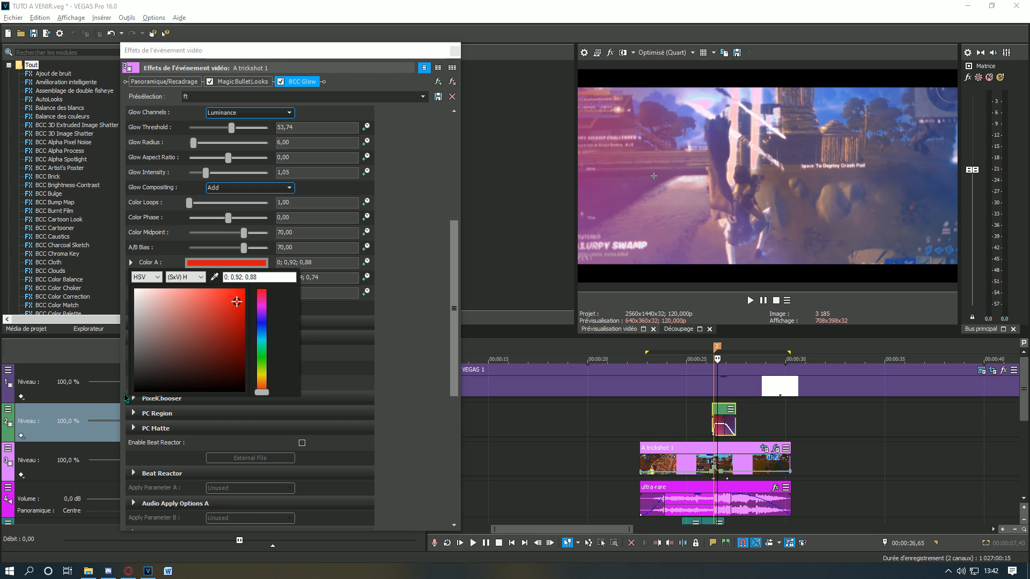
pyautogui.click(134, 392)
pyautogui.click(374, 333)
pyautogui.click(233, 278)
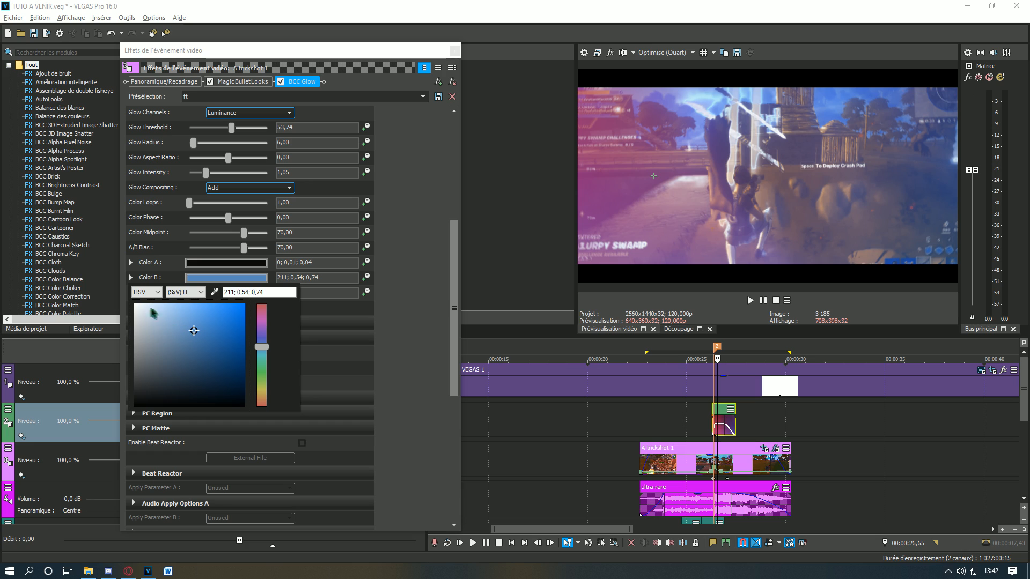
pyautogui.click(420, 299)
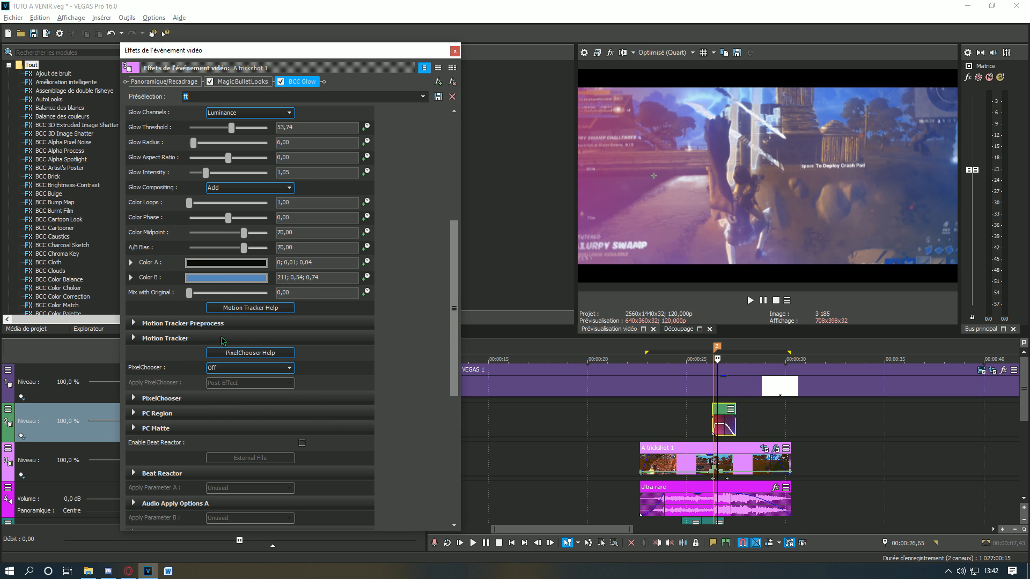
# Set the Glow Threshold to 0 and turn on keyframe animation for it.
pyautogui.scroll(3, 355, 247)
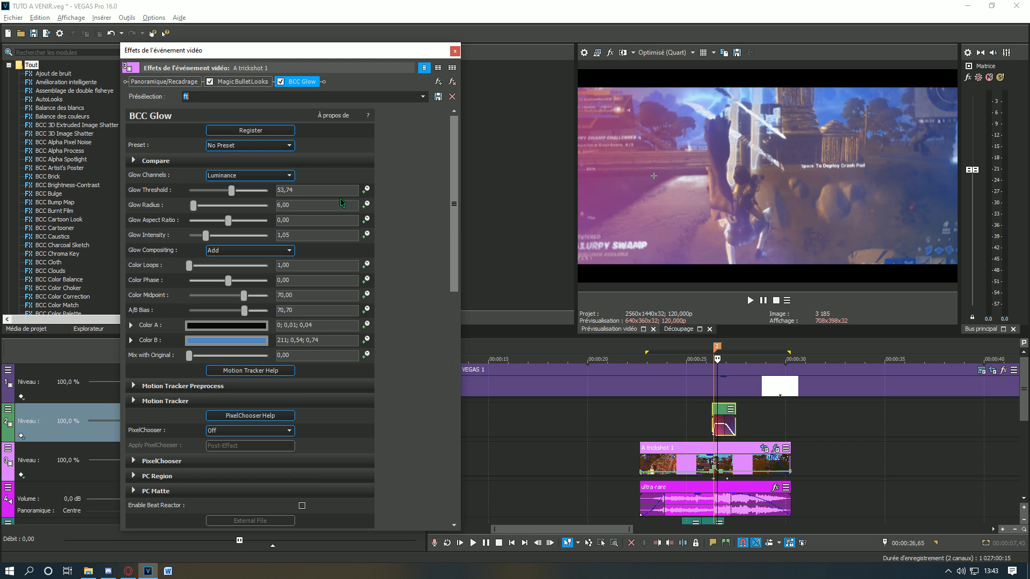
pyautogui.click(324, 189)
pyautogui.write('0')
pyautogui.press('Return')
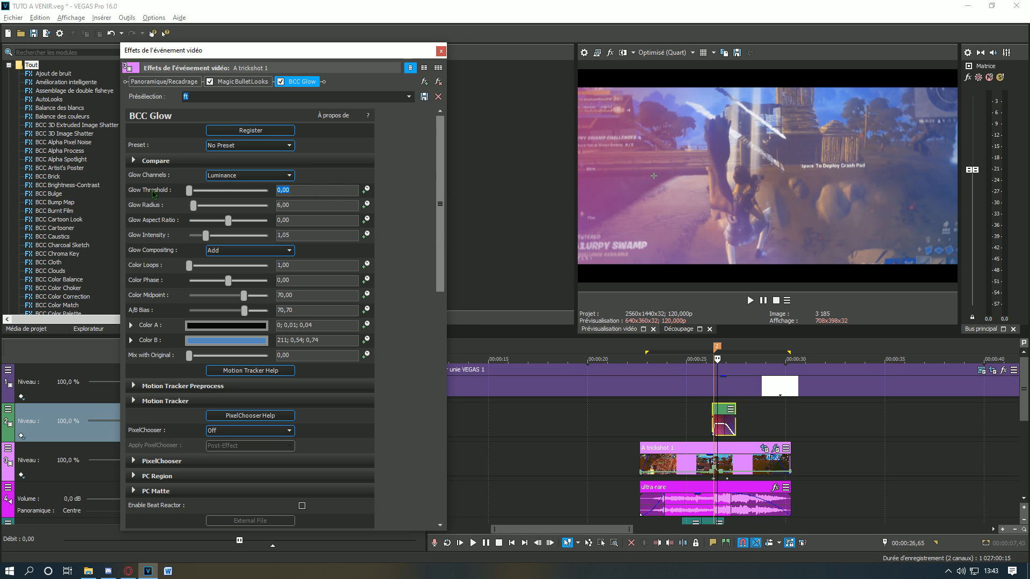
pyautogui.click(366, 190)
pyautogui.moveTo(353, 43); pyautogui.dragTo(337, 22)
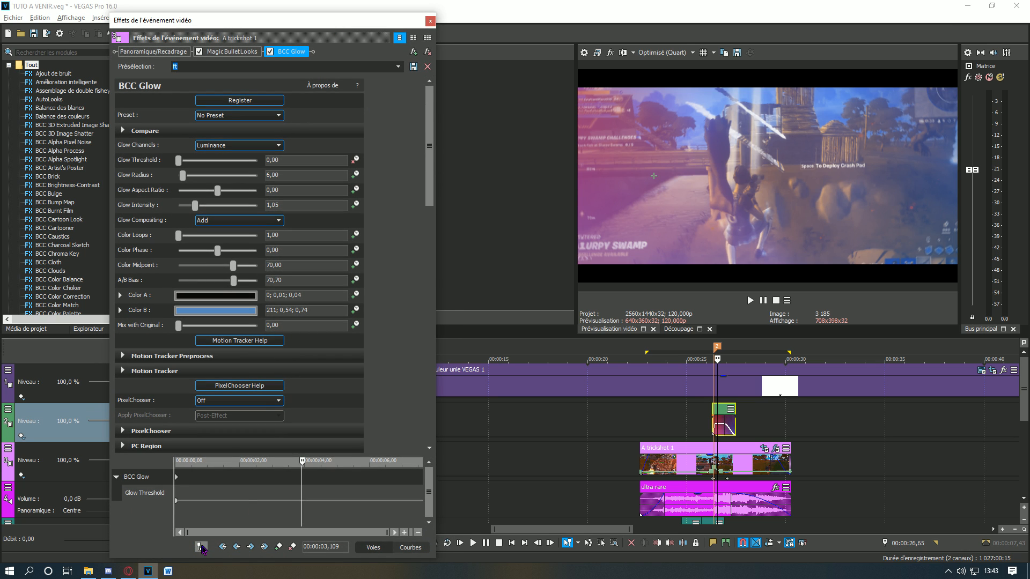
# Add a Glow Threshold keyframe just before marker 2, with the playhead at 00:00:26,26.
pyautogui.scroll(5, 854, 472)
pyautogui.click(697, 464)
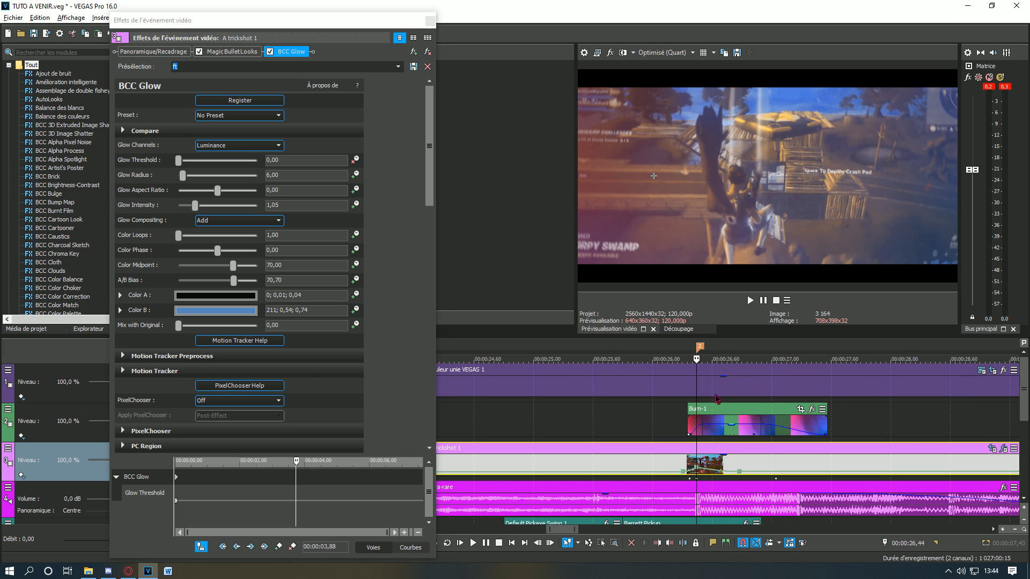
pyautogui.click(679, 465)
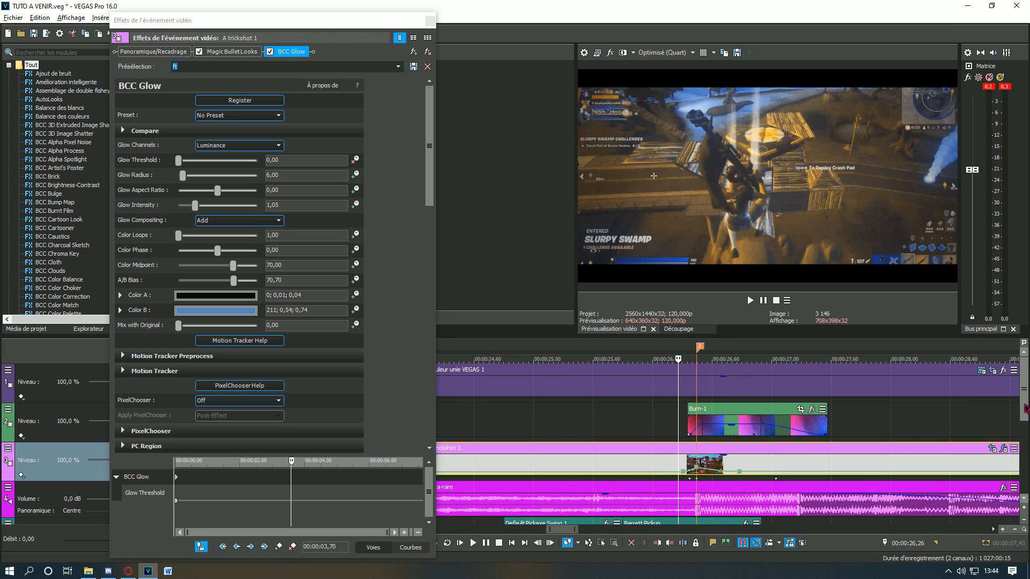
pyautogui.moveTo(1024, 415); pyautogui.dragTo(1027, 432)
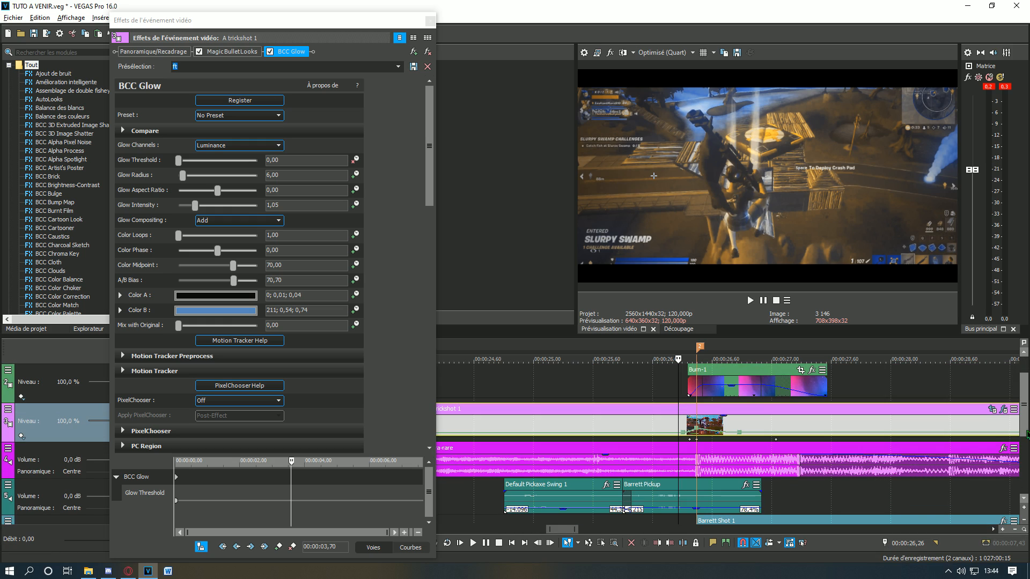
pyautogui.click(279, 546)
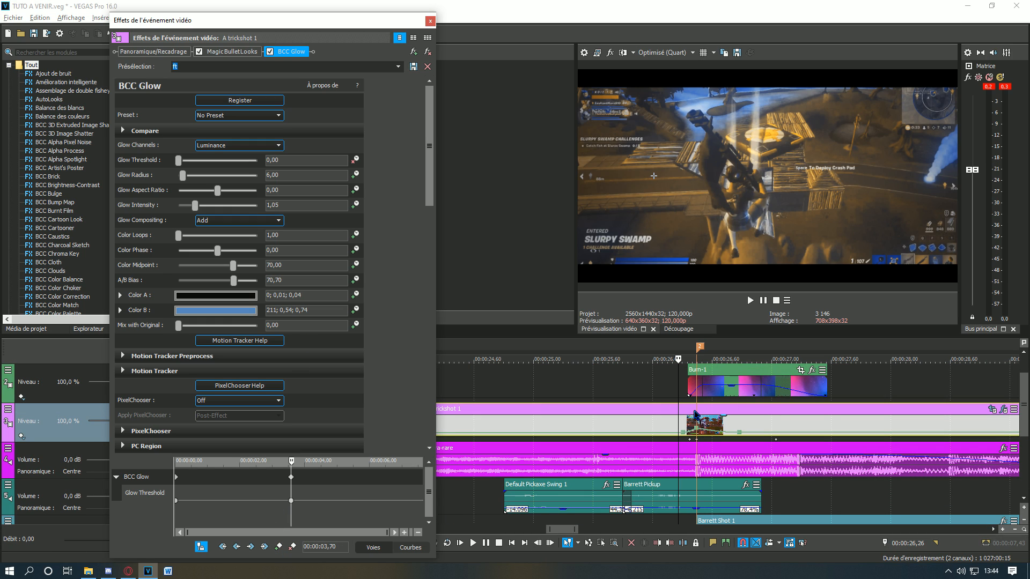
# Add a Glow Threshold keyframe of 100 at the end of the Burn-1 clip, with the playhead at 00:00:27,56.
pyautogui.click(789, 413)
pyautogui.click(800, 413)
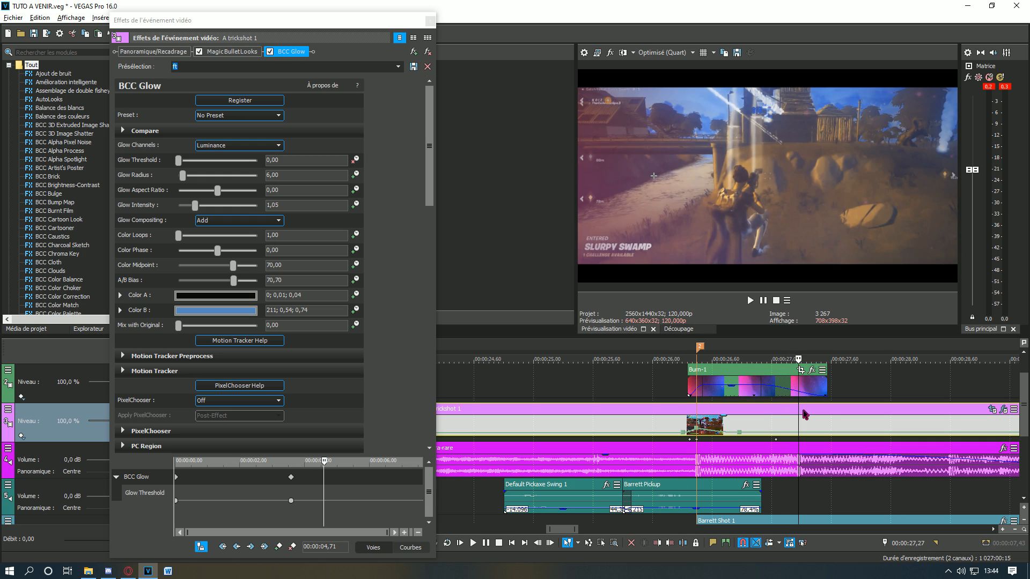
pyautogui.click(805, 413)
pyautogui.click(817, 413)
pyautogui.click(836, 411)
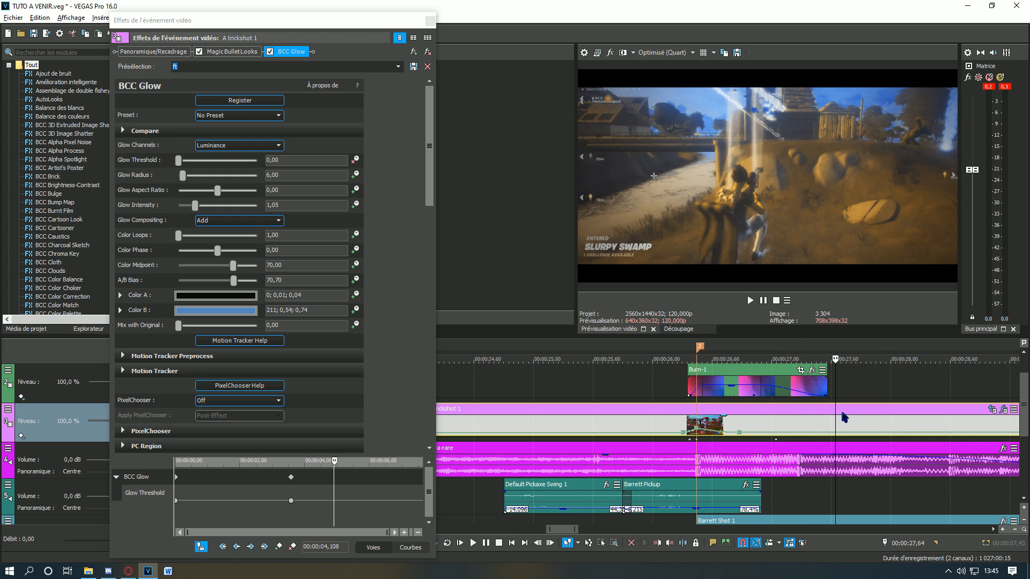
pyautogui.click(828, 412)
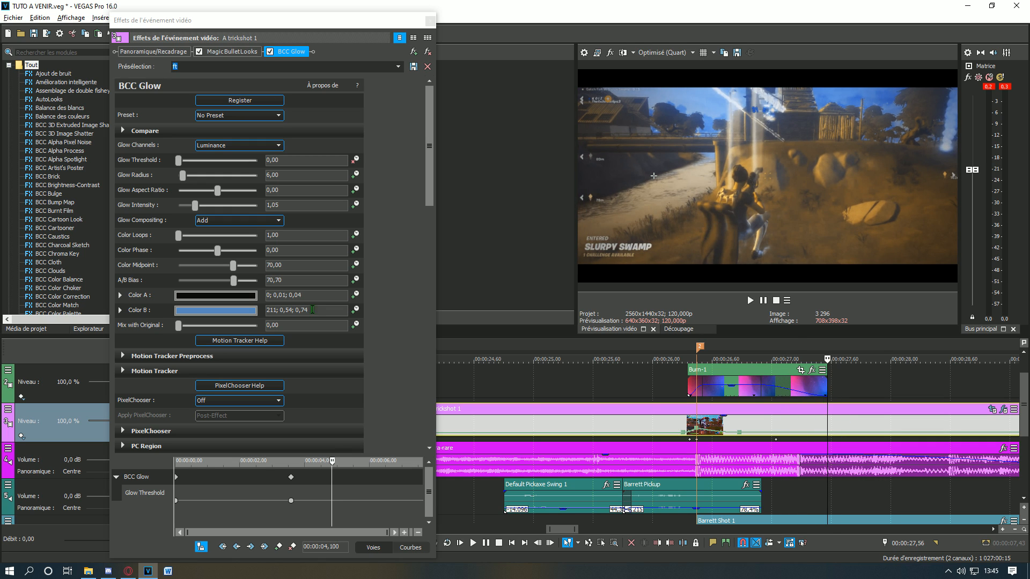
pyautogui.click(179, 164)
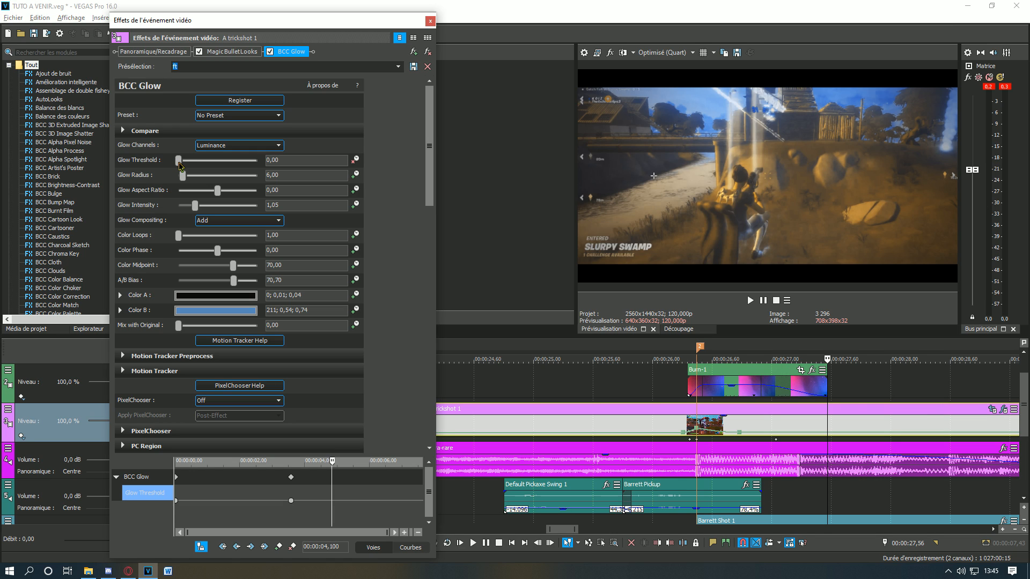
pyautogui.moveTo(180, 165); pyautogui.dragTo(428, 170)
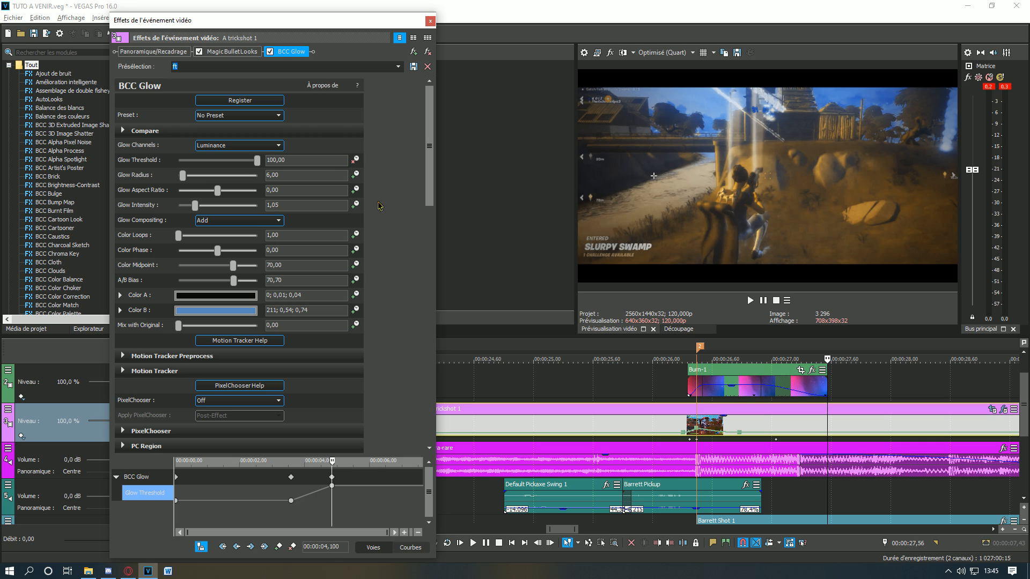
# Check the glow just after marker 2 and set the Glow Threshold keyframe before the marker to Fondu lent interpolation.
pyautogui.click(728, 418)
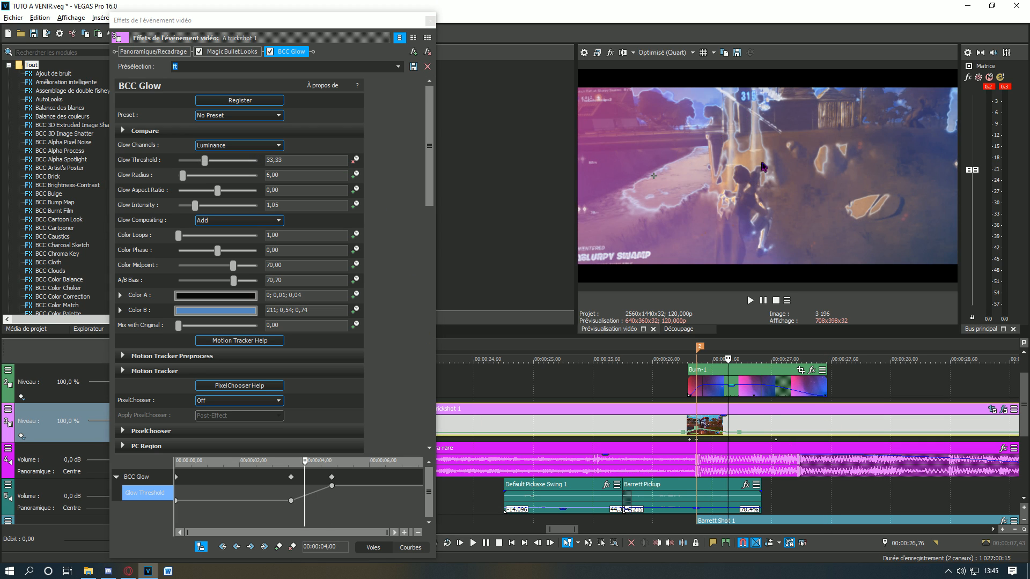
pyautogui.click(715, 416)
pyautogui.click(705, 416)
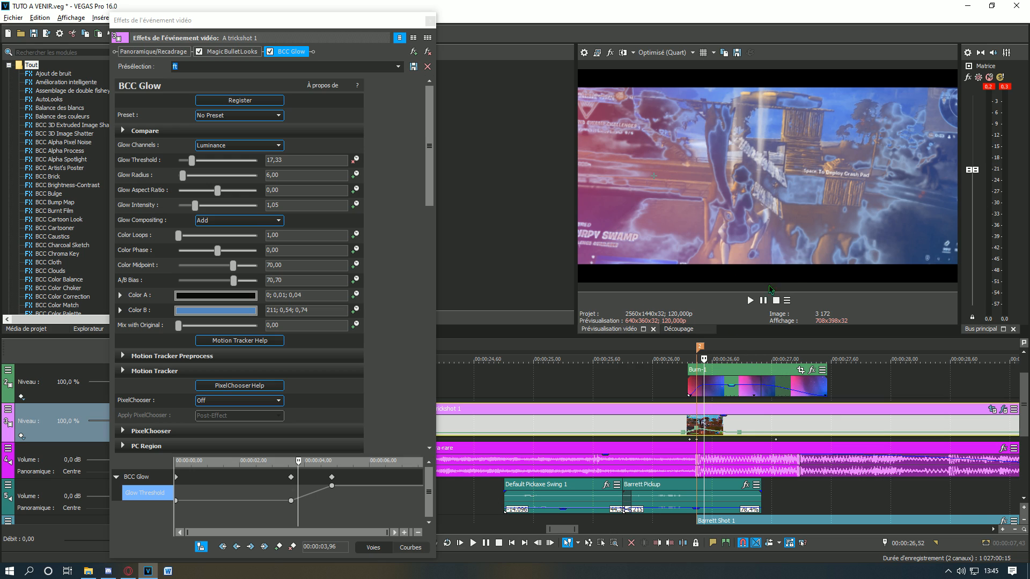
pyautogui.rightClick(291, 500)
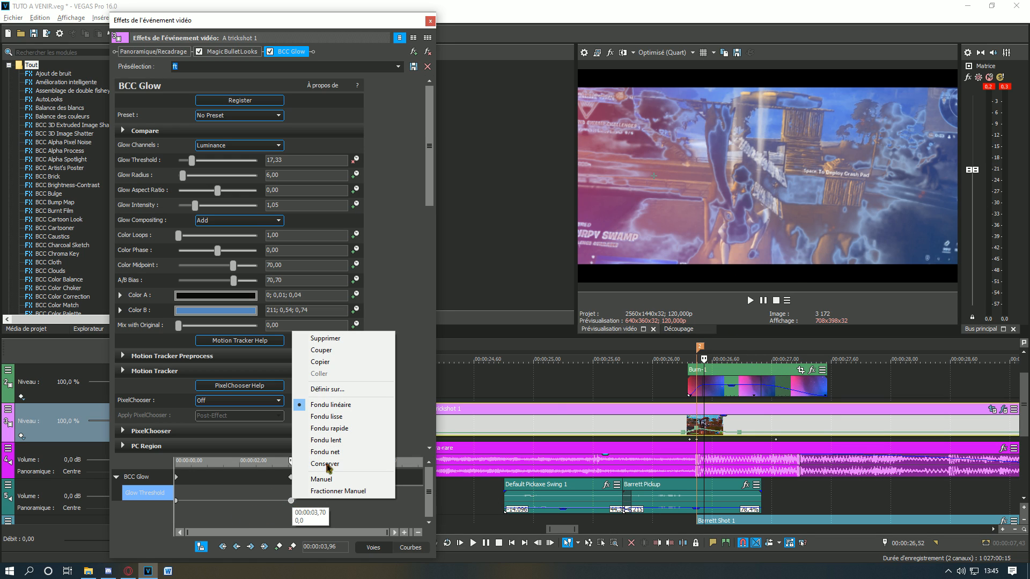
pyautogui.click(338, 441)
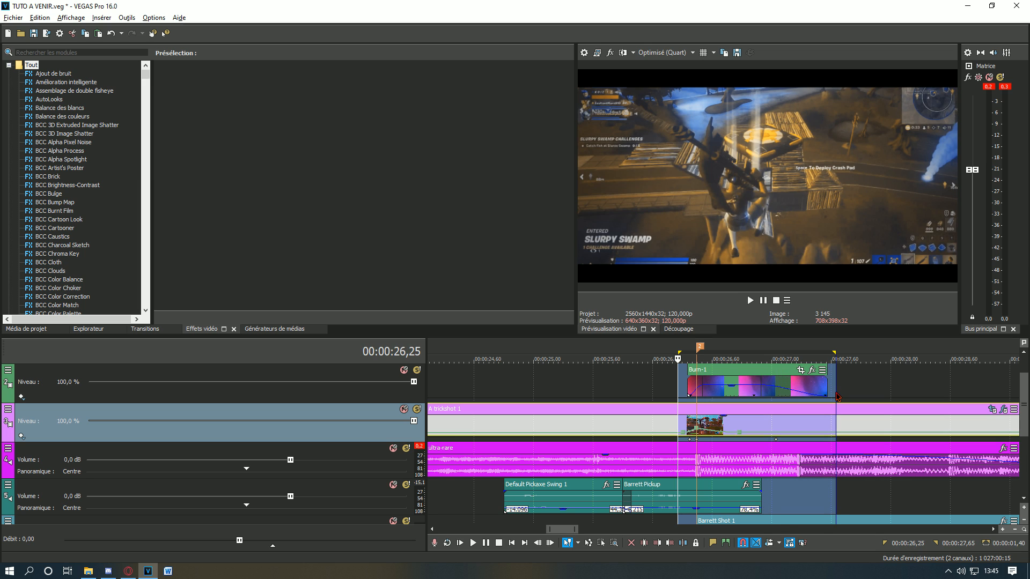
# Play back the glow animation around marker 2, using a time selection from 00:00:26,14 to 00:00:27,56.
pyautogui.click(763, 301)
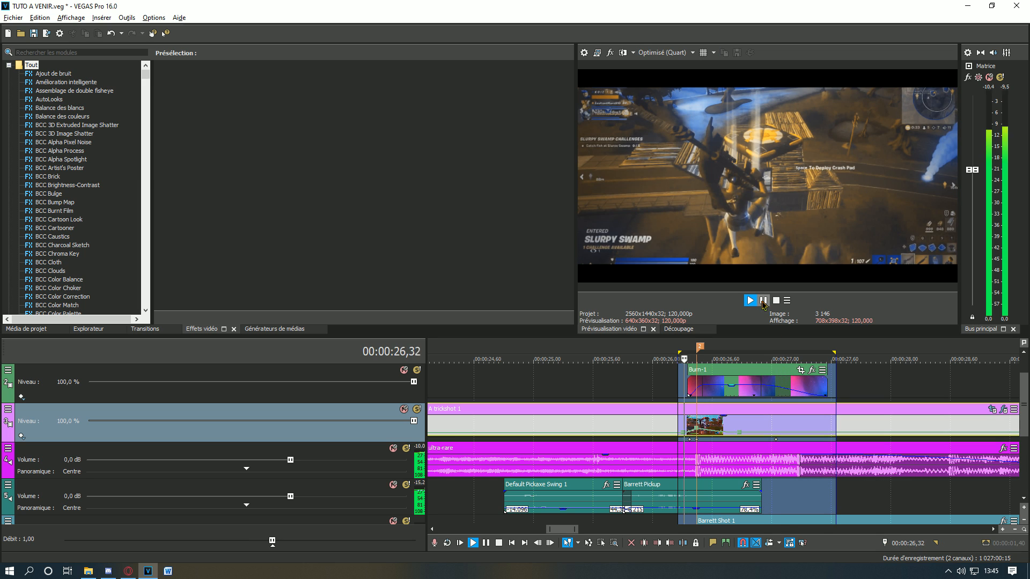
pyautogui.press('space')
pyautogui.moveTo(668, 383); pyautogui.dragTo(827, 384)
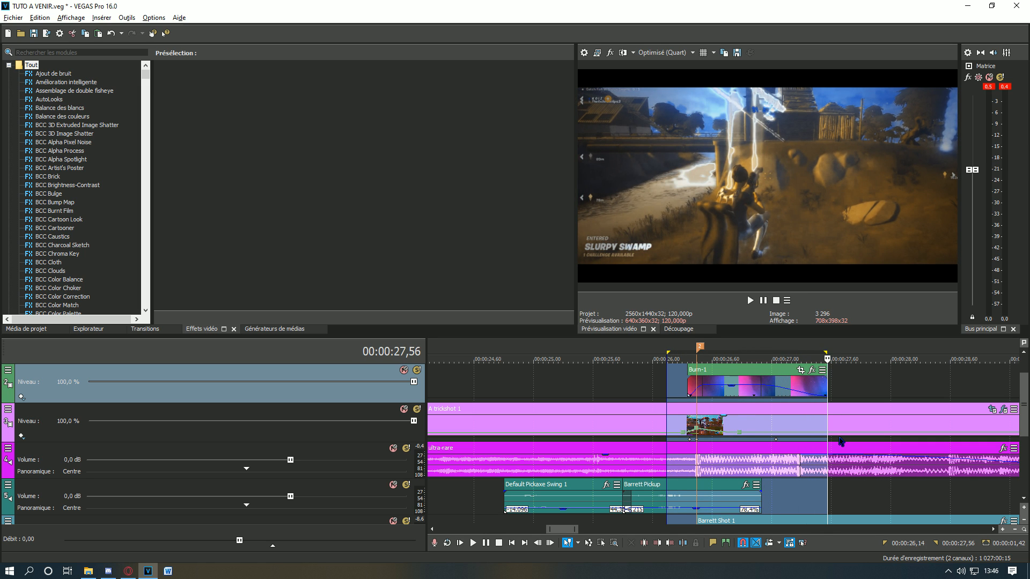
pyautogui.press('space')
pyautogui.press('space')
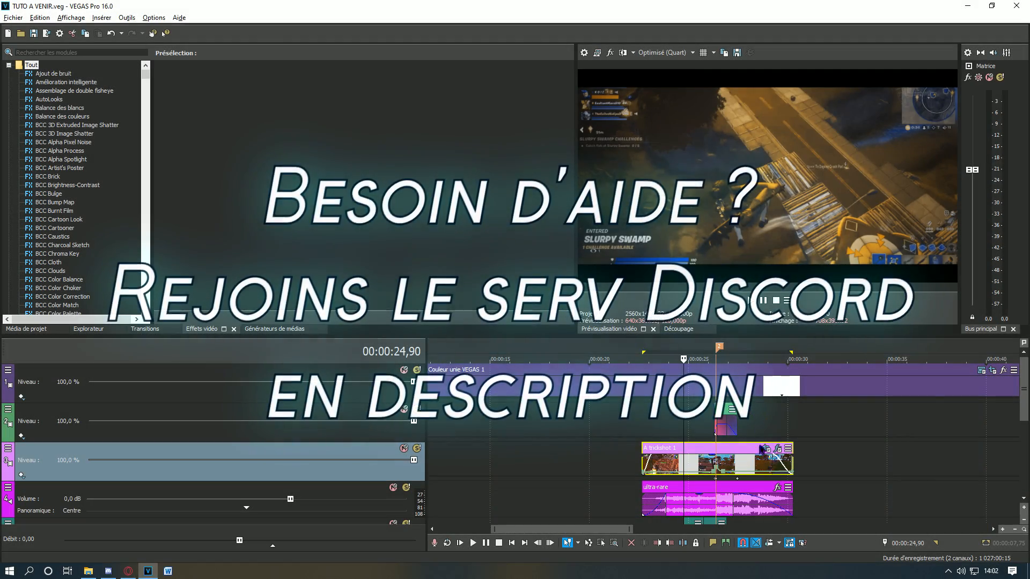
pyautogui.hscroll(-1, 880, 430)
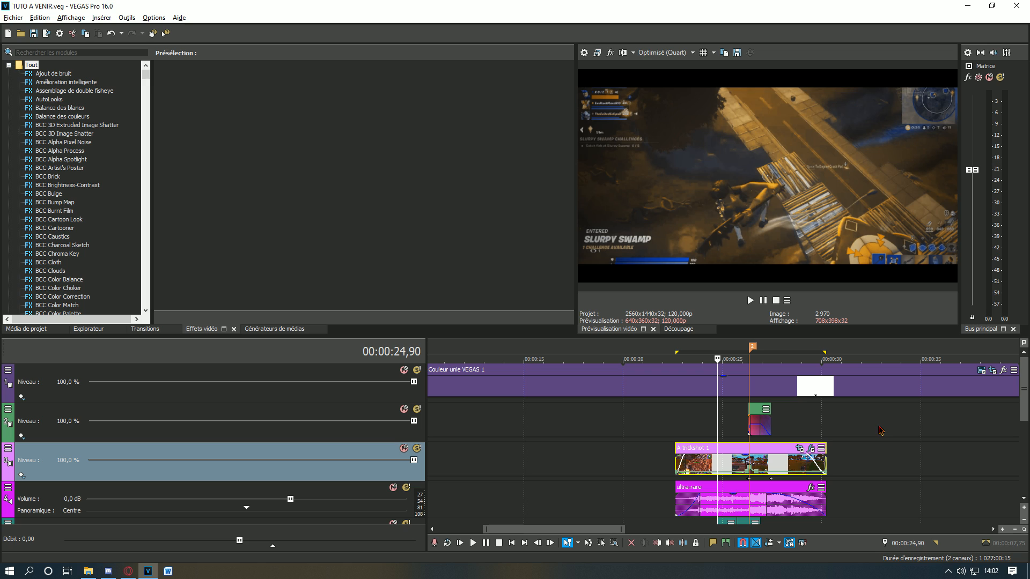
pyautogui.scroll(-4, 881, 431)
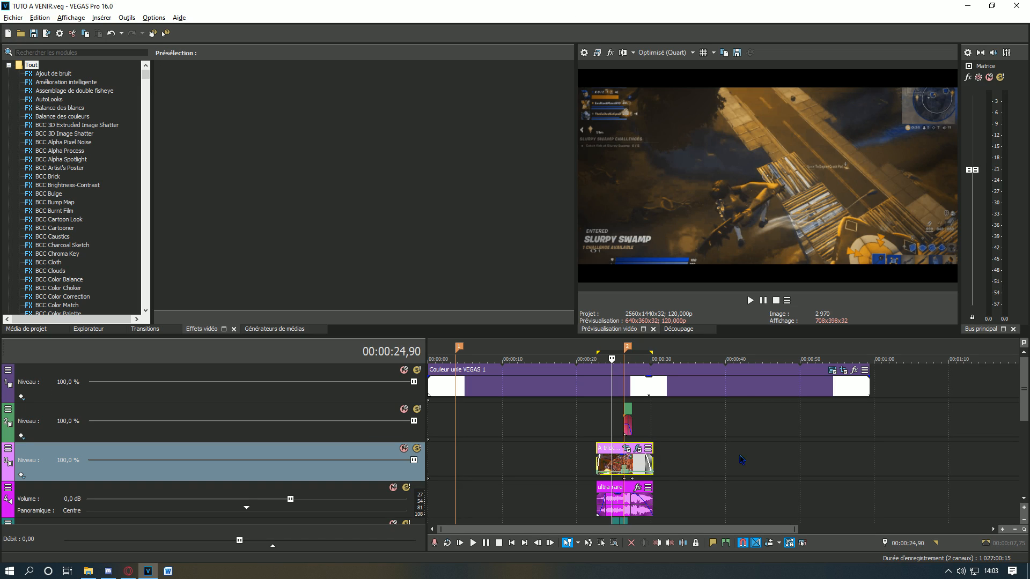
pyautogui.scroll(5, 739, 455)
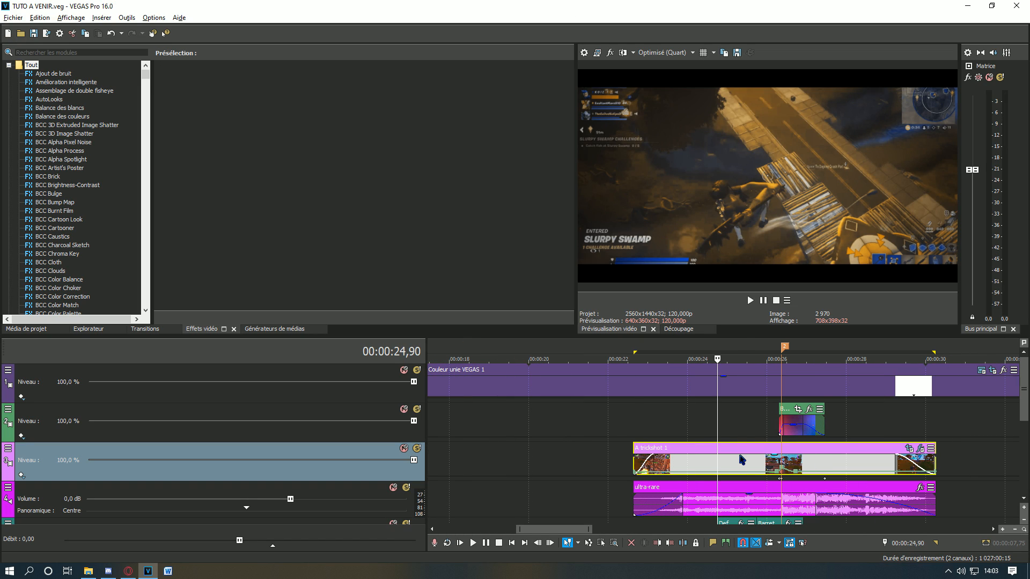
pyautogui.scroll(-3, 742, 459)
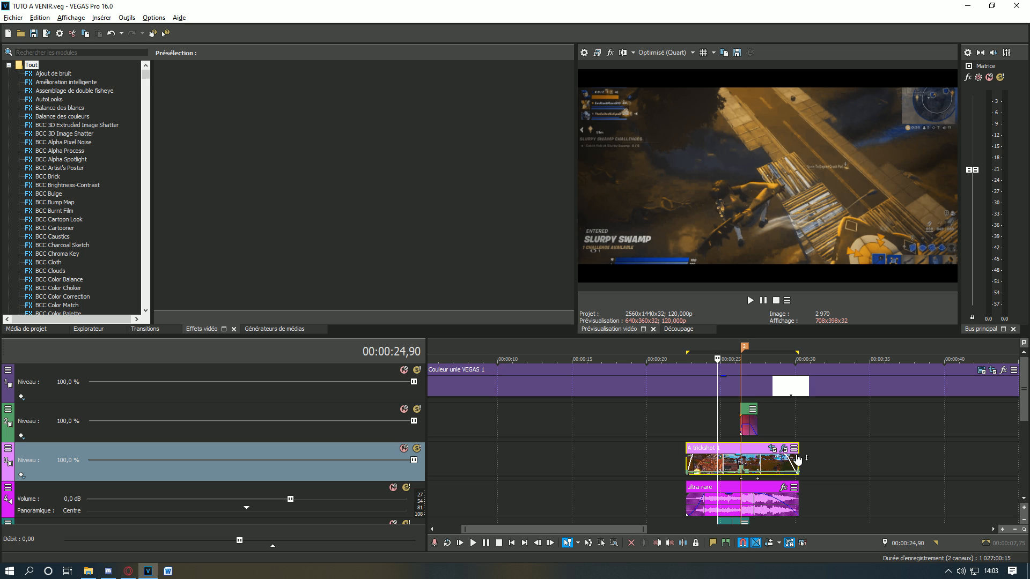
pyautogui.scroll(-1, 795, 458)
pyautogui.scroll(1, 704, 455)
pyautogui.click(741, 456)
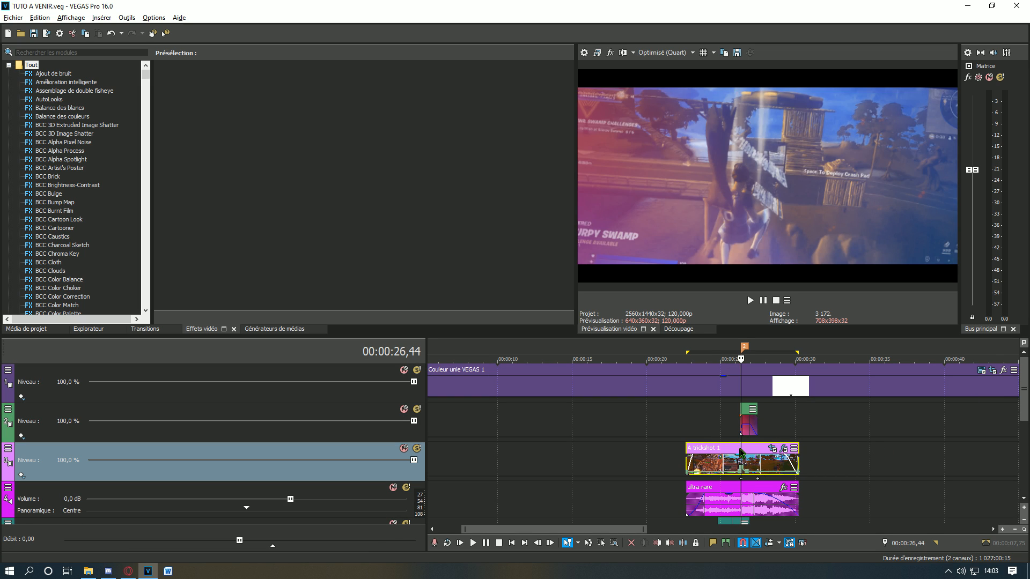
pyautogui.rightClick(751, 450)
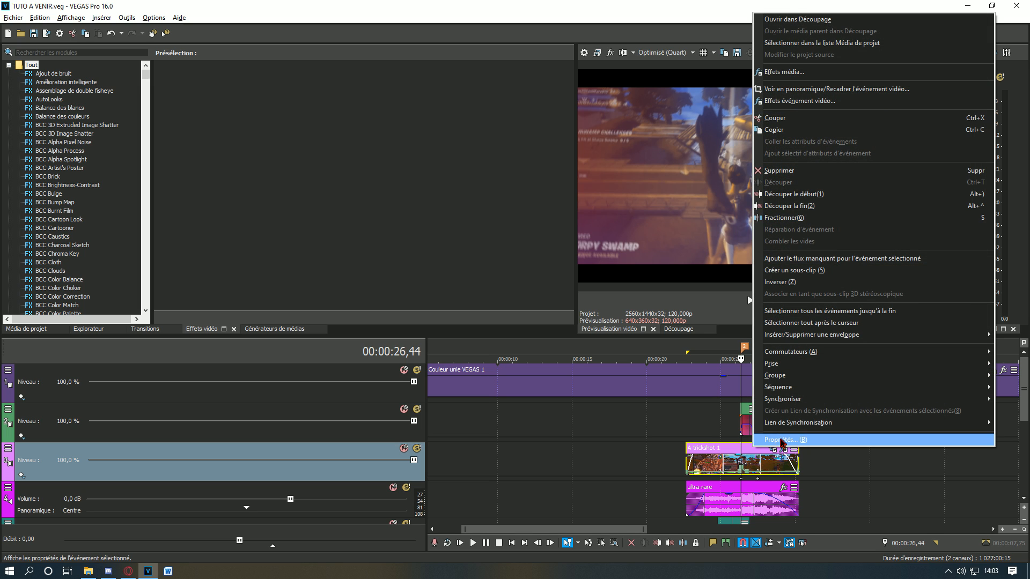
pyautogui.click(703, 461)
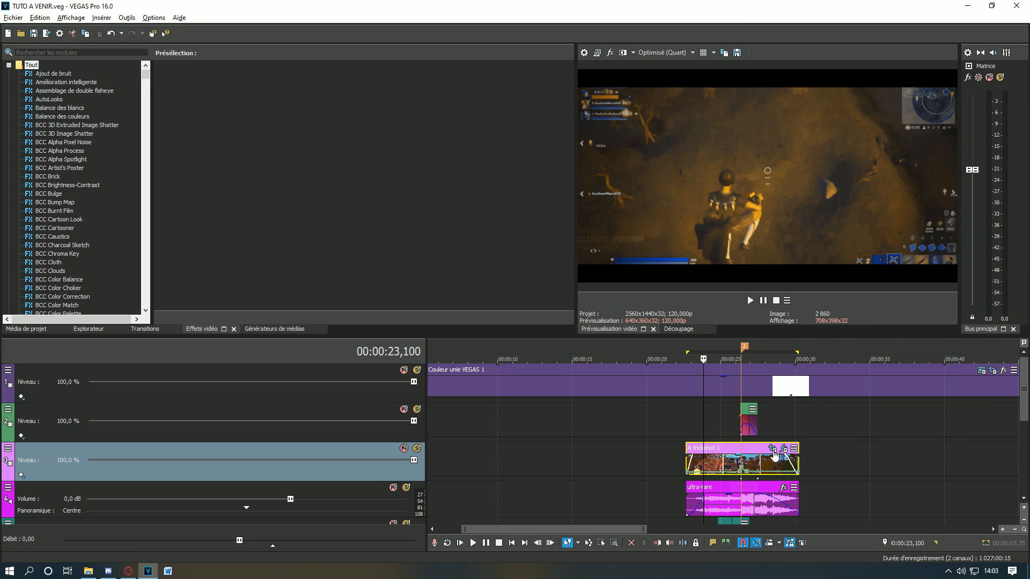
pyautogui.click(709, 461)
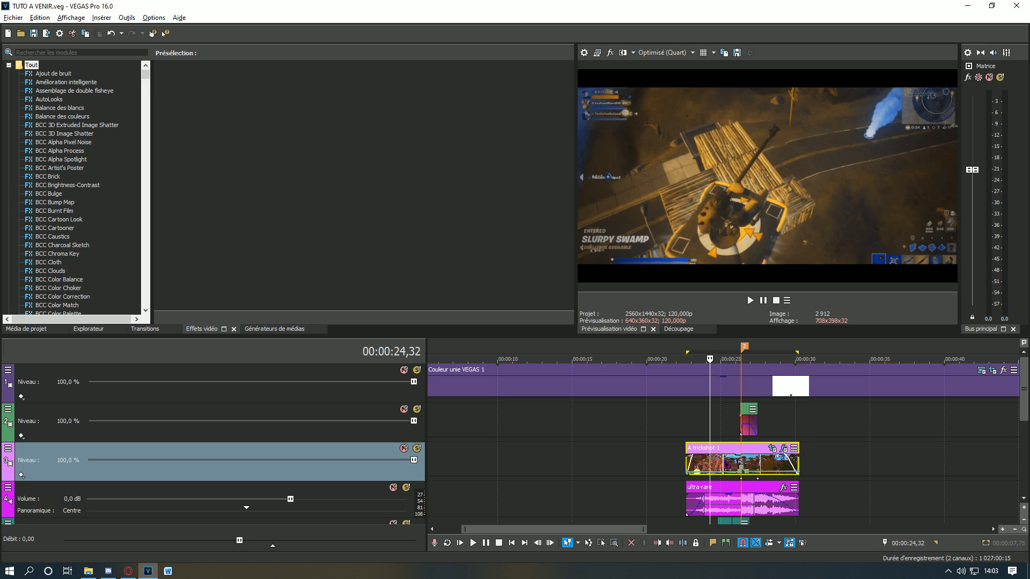
# Duplicate the video track holding A trickshot 1, then select the upper copy with the playhead at 00:00:26,44.
pyautogui.rightClick(853, 470)
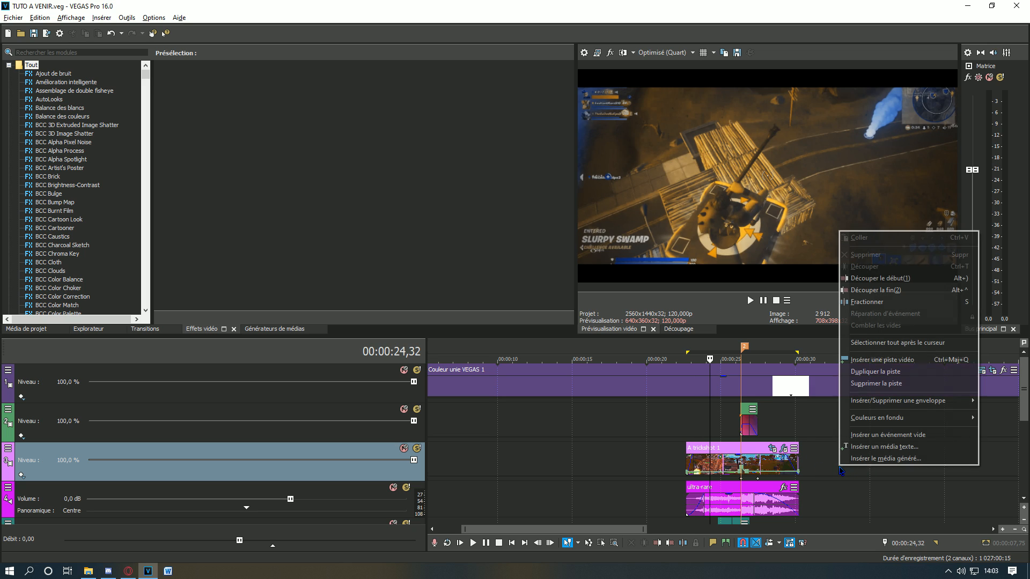
pyautogui.click(875, 372)
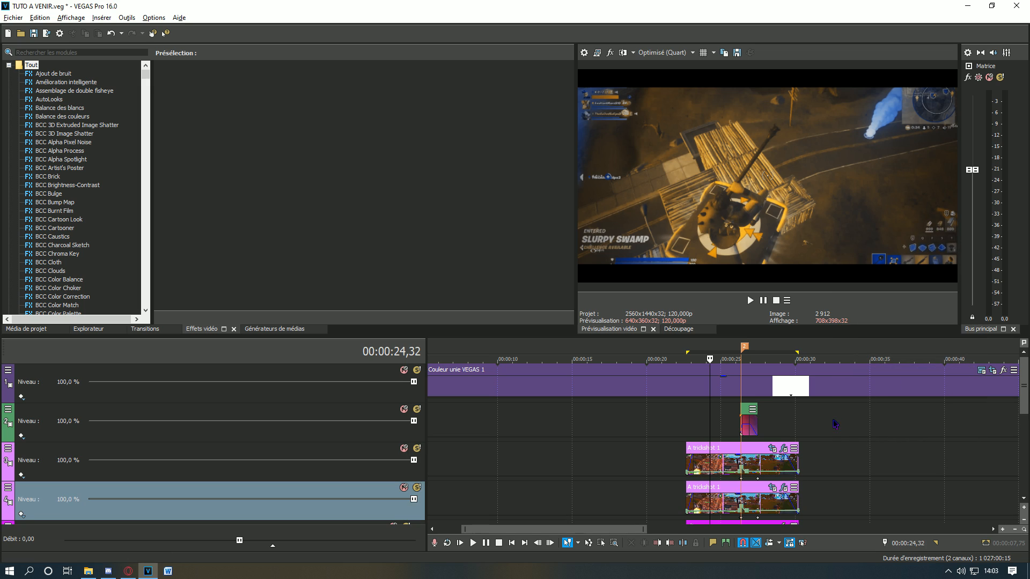
pyautogui.click(728, 460)
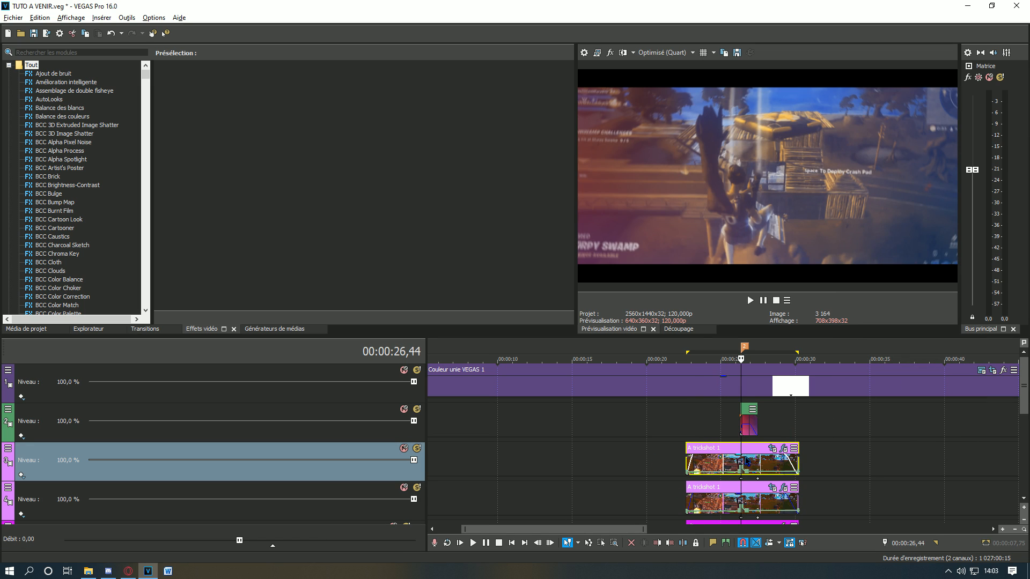
# Add the S_EdgeDetect effect to the upper A trickshot 1 clip, after its Magic Bullet Looks effect.
pyautogui.click(784, 448)
pyautogui.click(431, 21)
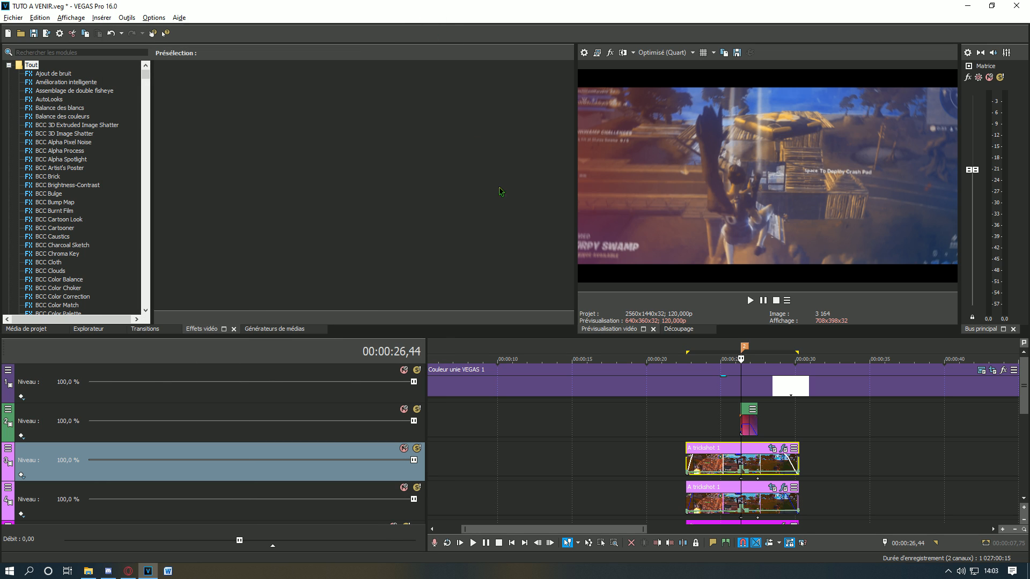
pyautogui.scroll(-2, 876, 416)
pyautogui.click(705, 390)
pyautogui.click(744, 384)
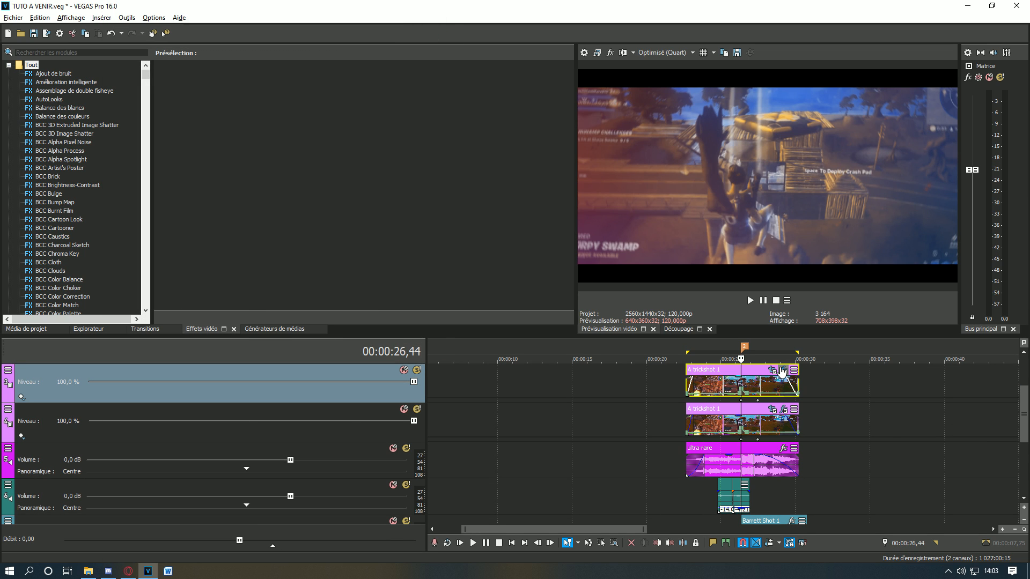
pyautogui.click(783, 370)
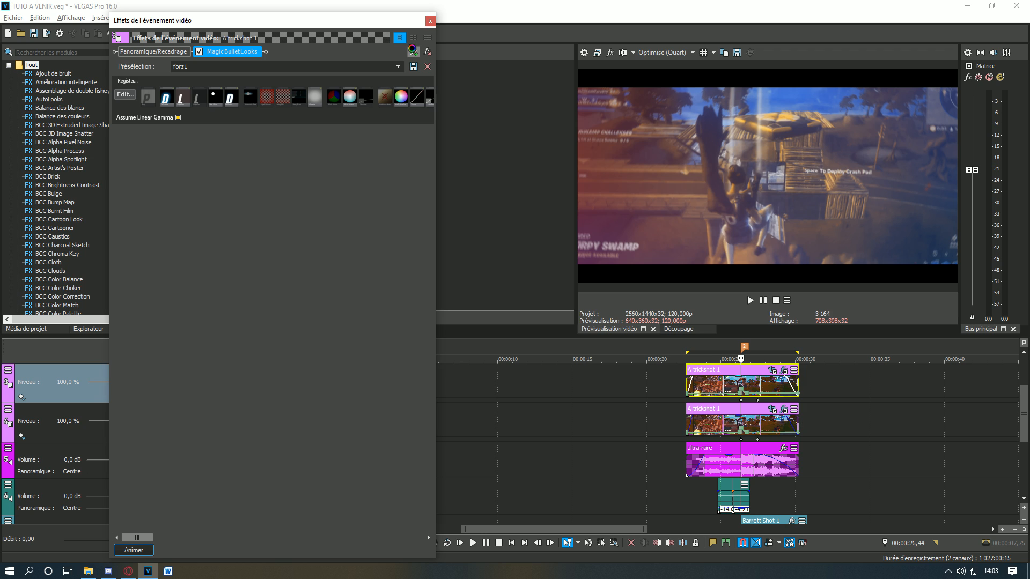
pyautogui.click(412, 51)
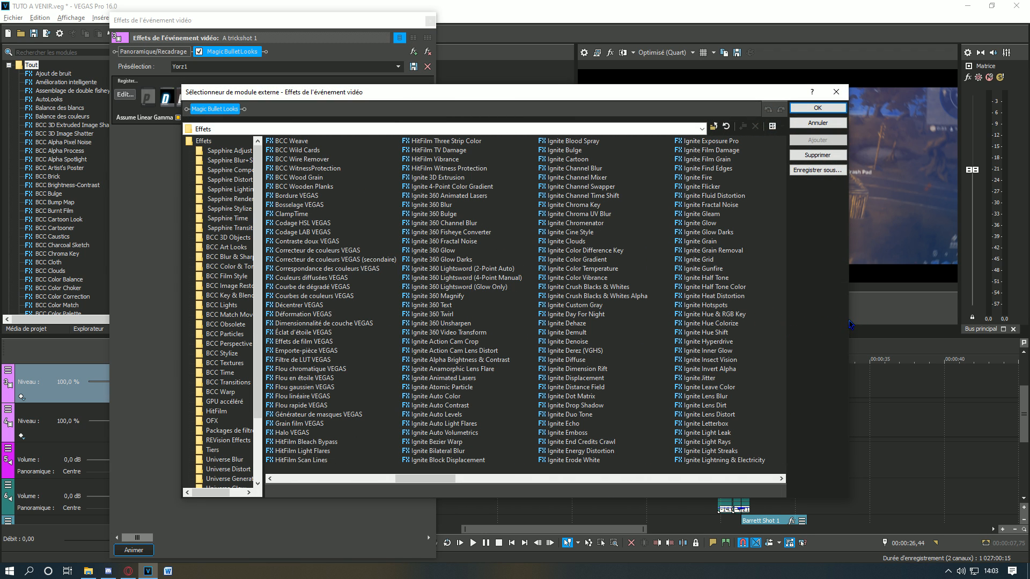
pyautogui.moveTo(851, 319); pyautogui.dragTo(903, 320)
pyautogui.hscroll(5, 661, 325)
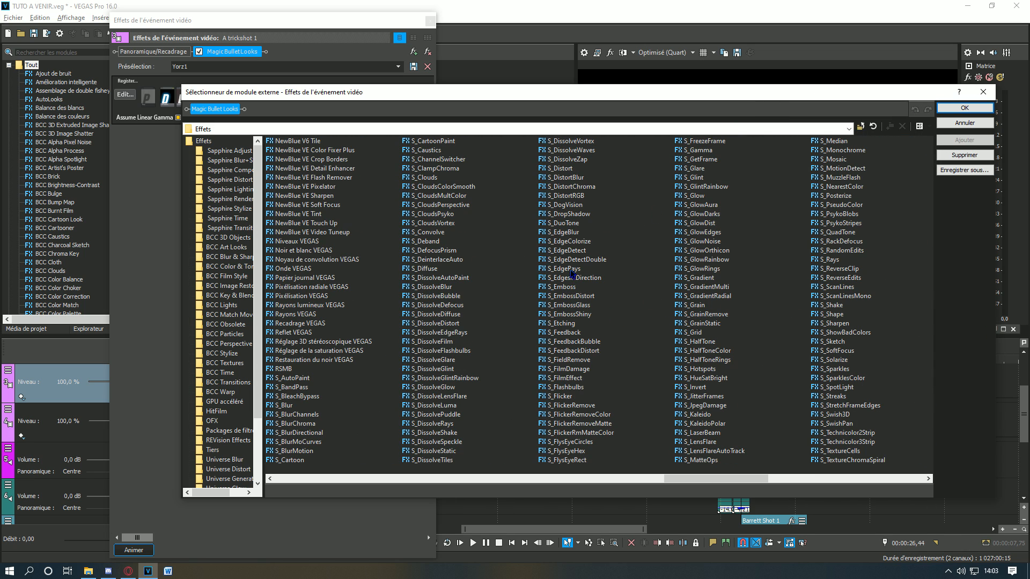
pyautogui.click(567, 250)
pyautogui.click(965, 140)
pyautogui.click(965, 107)
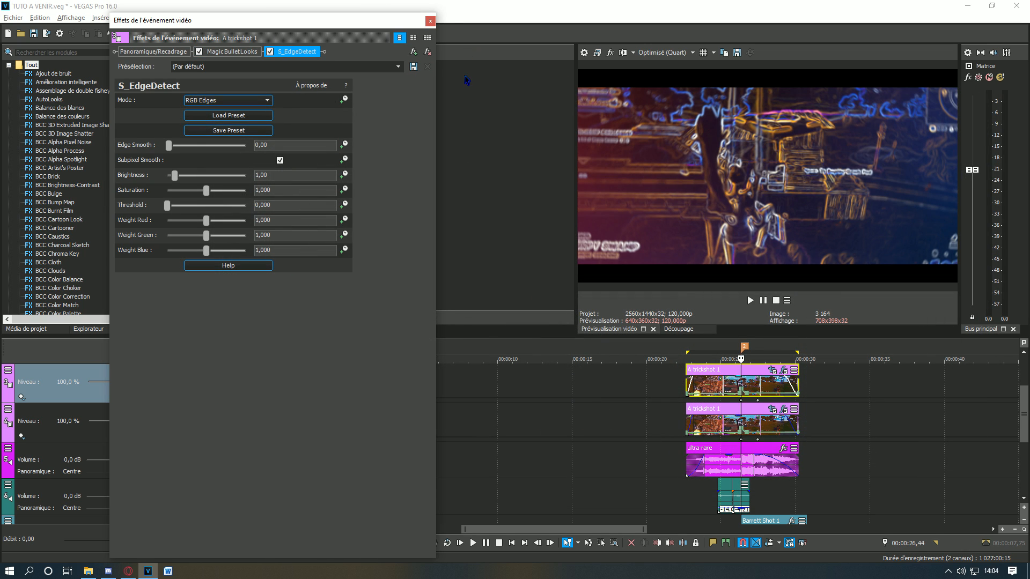
# Preview the edge-detect look on the clip up to 00:00:27,07, then close the effect settings.
pyautogui.moveTo(374, 22); pyautogui.dragTo(442, 66)
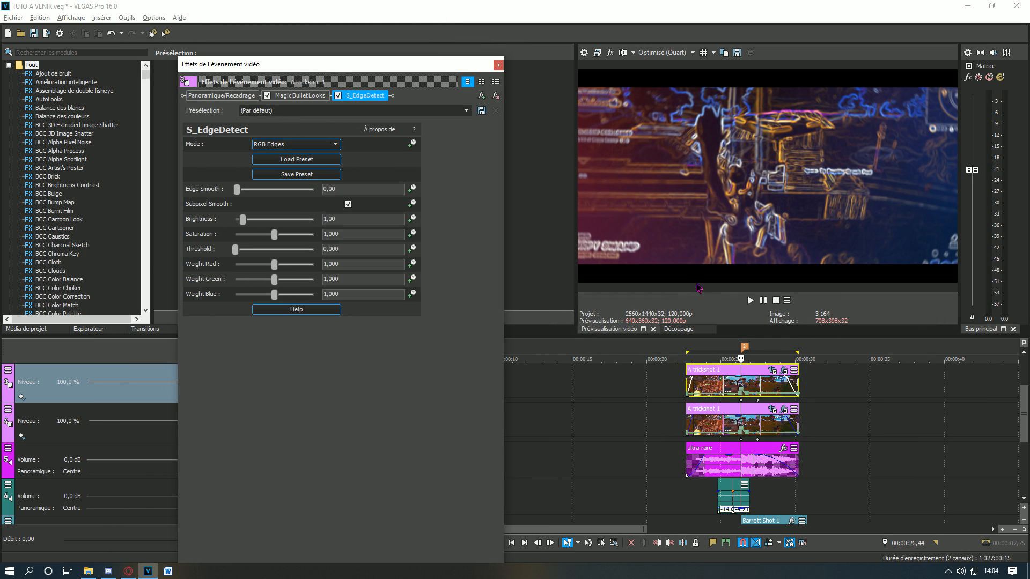
pyautogui.click(763, 301)
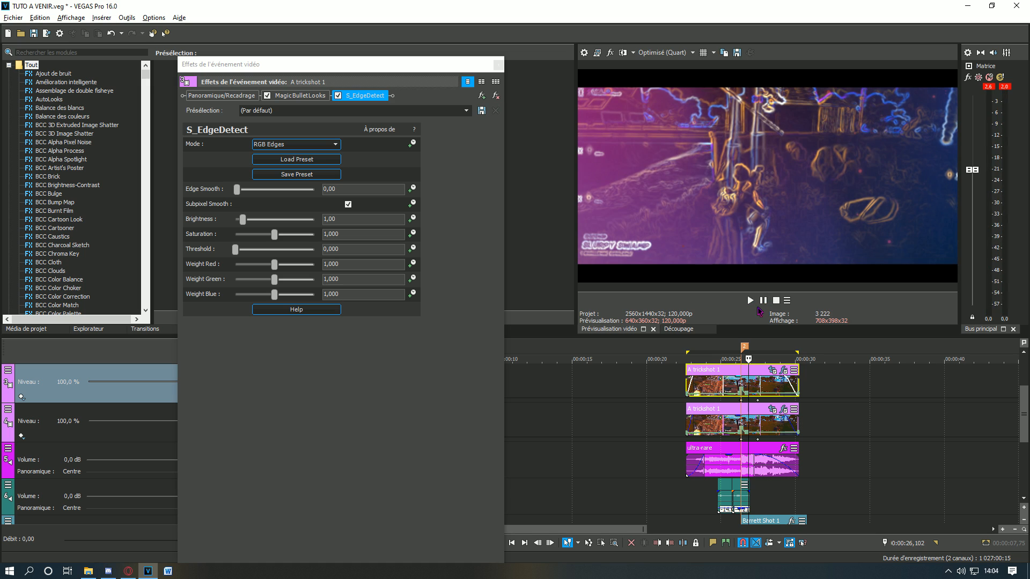
pyautogui.scroll(4, 730, 370)
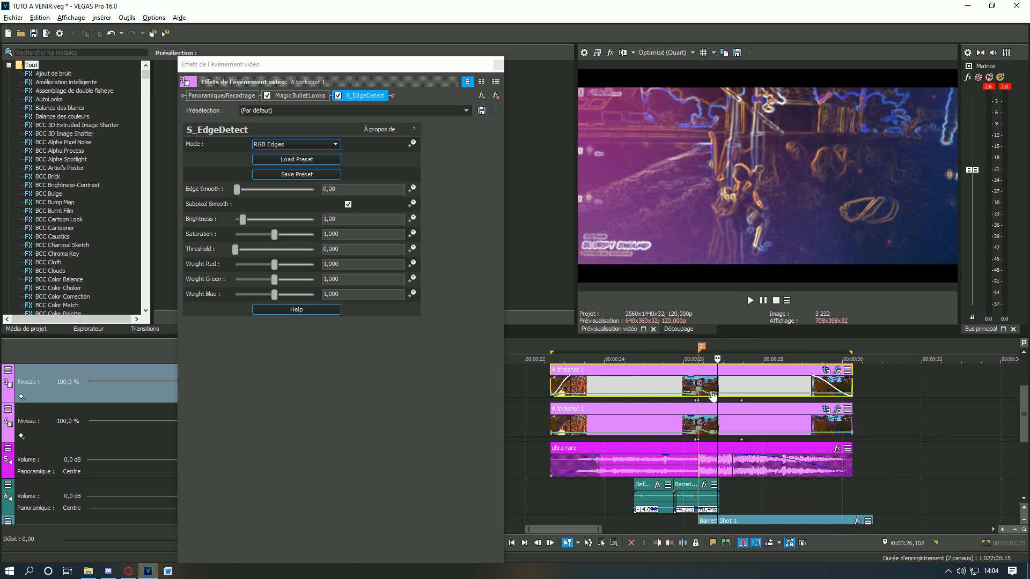
pyautogui.click(726, 388)
pyautogui.click(498, 64)
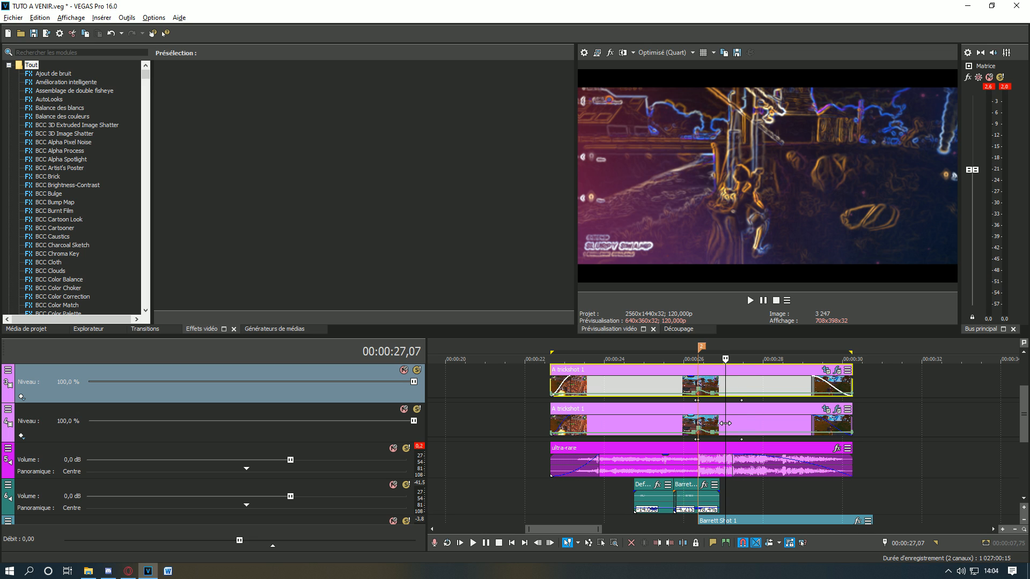
# Set the composition mode of the upper A trickshot 1 track to Écran.
pyautogui.click(8, 371)
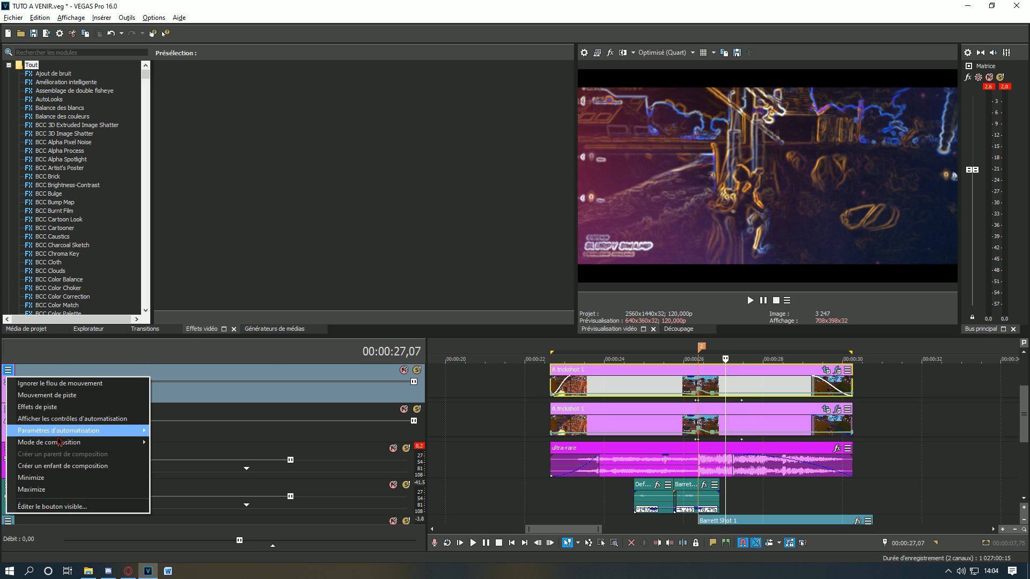
pyautogui.moveTo(107, 442)
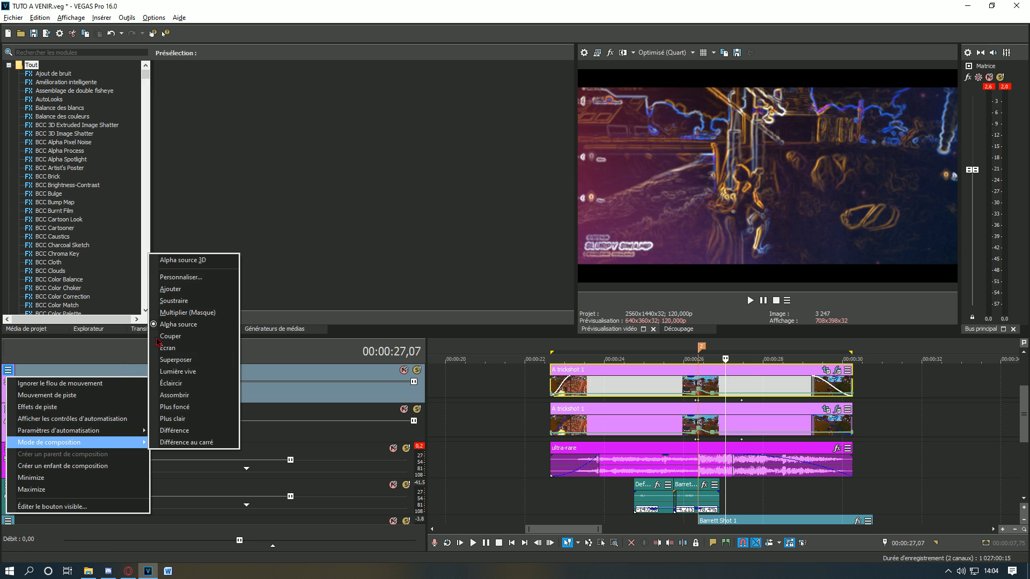
pyautogui.click(172, 349)
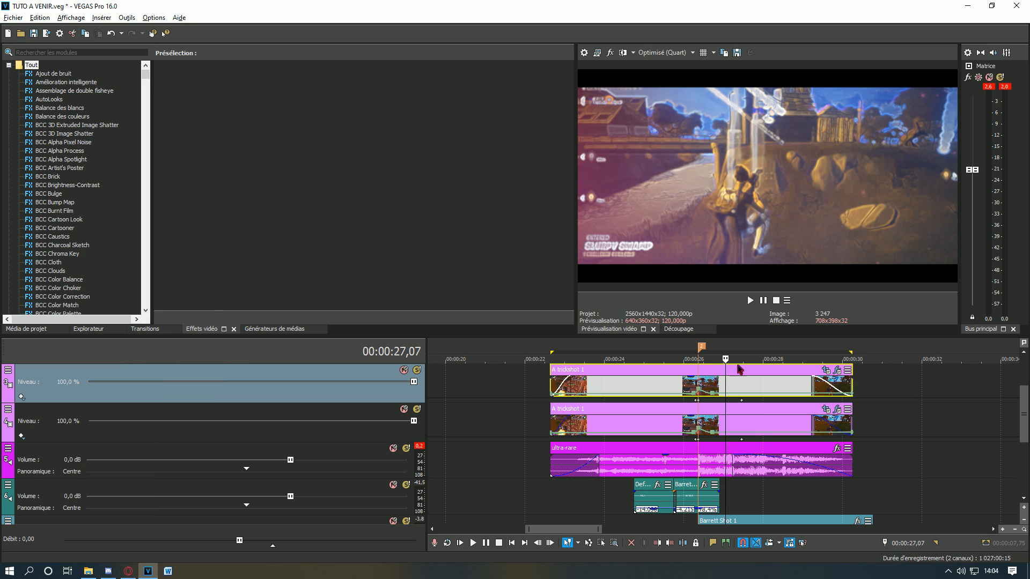
# Apply the ft preset to the upper clip's S_EdgeDetect effect, with Brightness 1,50, Weight Red 1,551 and Weight Green 1,361.
pyautogui.click(835, 371)
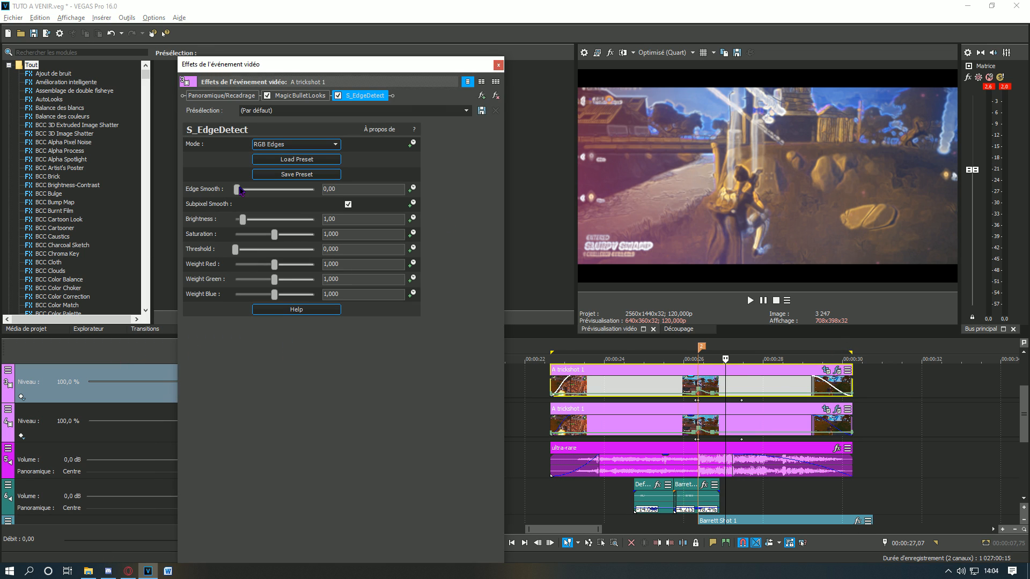
pyautogui.click(466, 110)
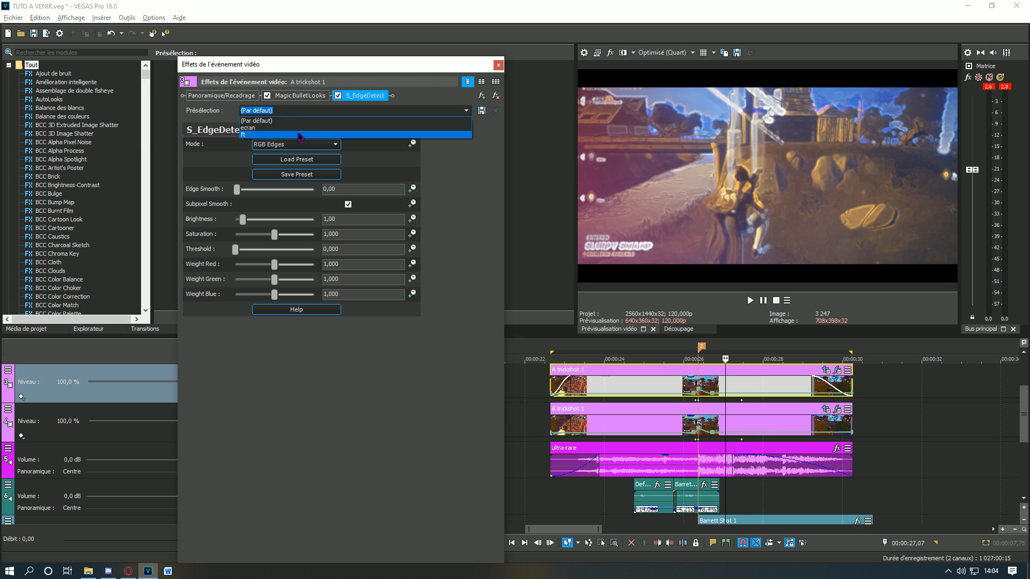
pyautogui.click(300, 138)
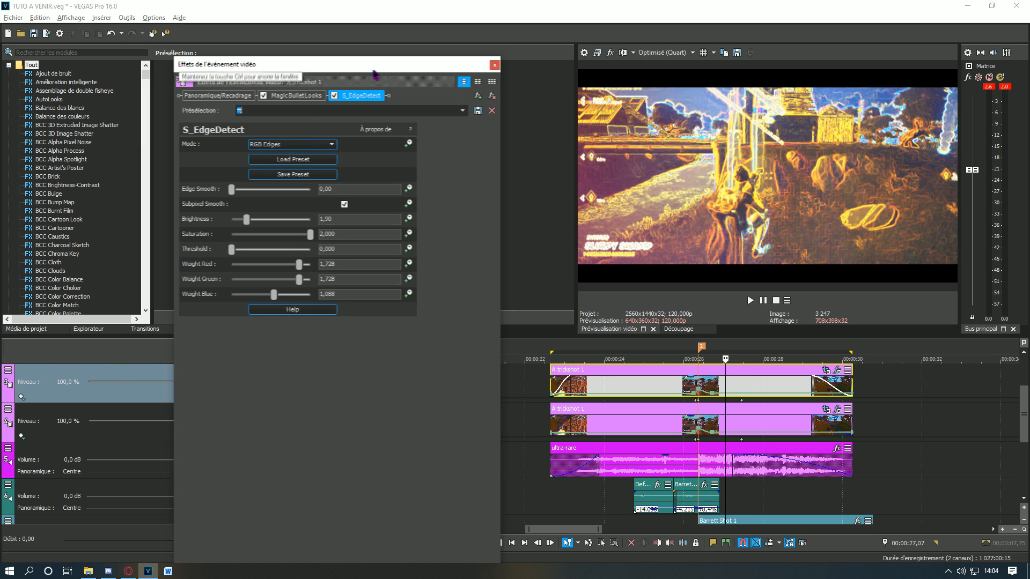
pyautogui.moveTo(380, 73); pyautogui.dragTo(303, 82)
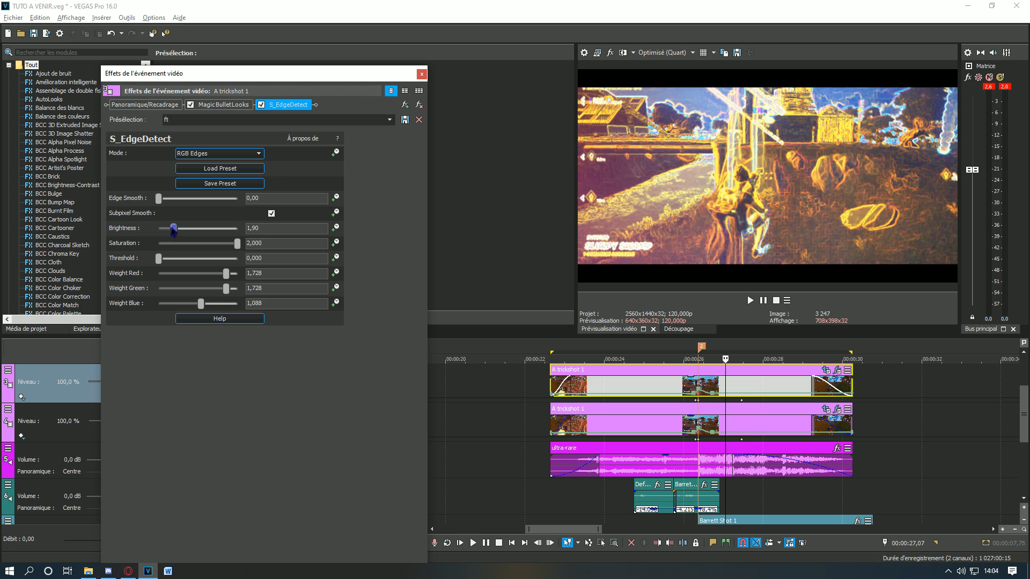
pyautogui.moveTo(224, 275)
pyautogui.mouseDown()
pyautogui.moveTo(204, 274)
pyautogui.moveTo(220, 274)
pyautogui.mouseUp()
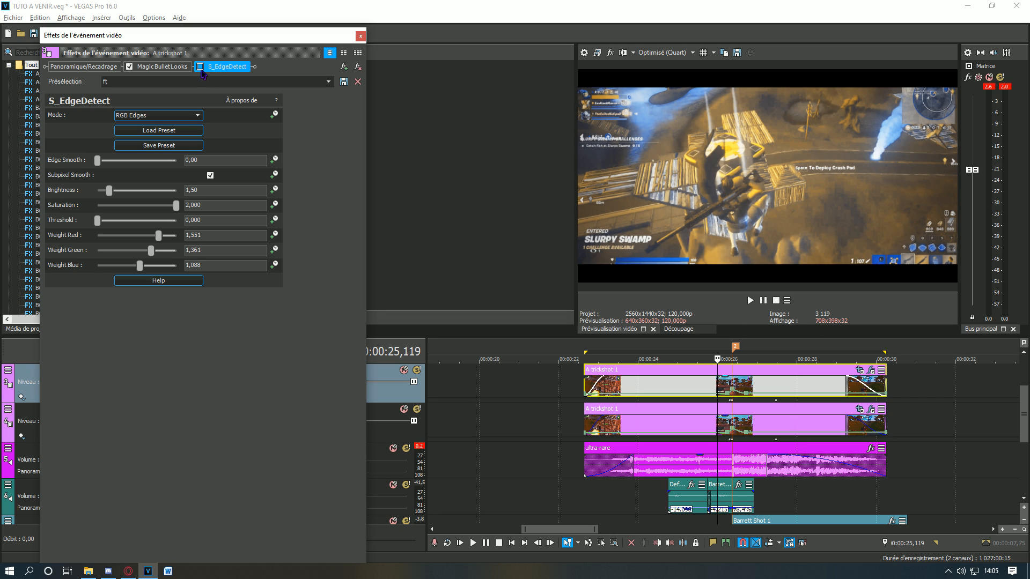
pyautogui.click(200, 67)
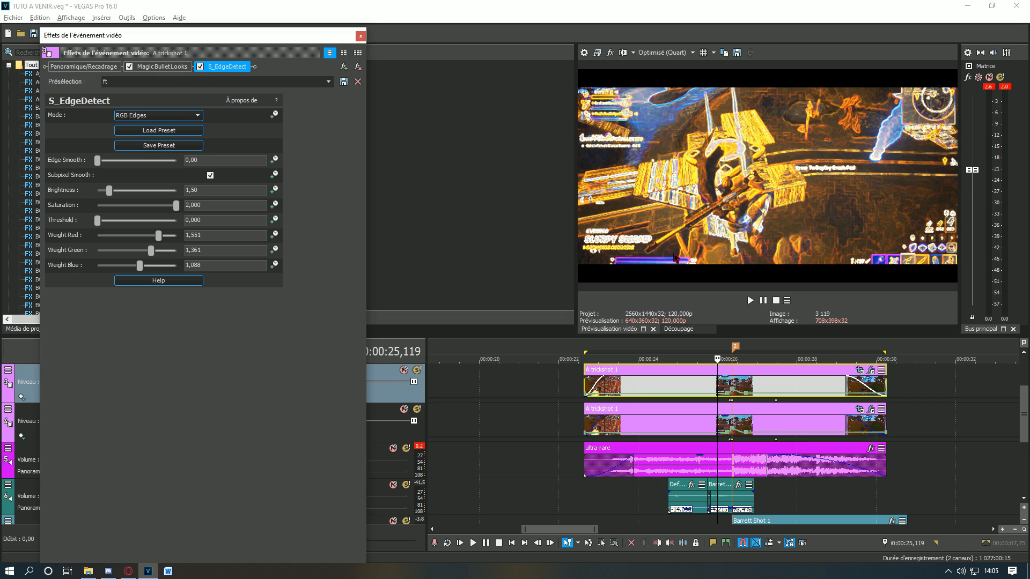
# Cut the part of the upper A trickshot 1 clip before 00:00:25,119 and add a fade-in ending near marker 2.
pyautogui.moveTo(648, 337); pyautogui.dragTo(647, 326)
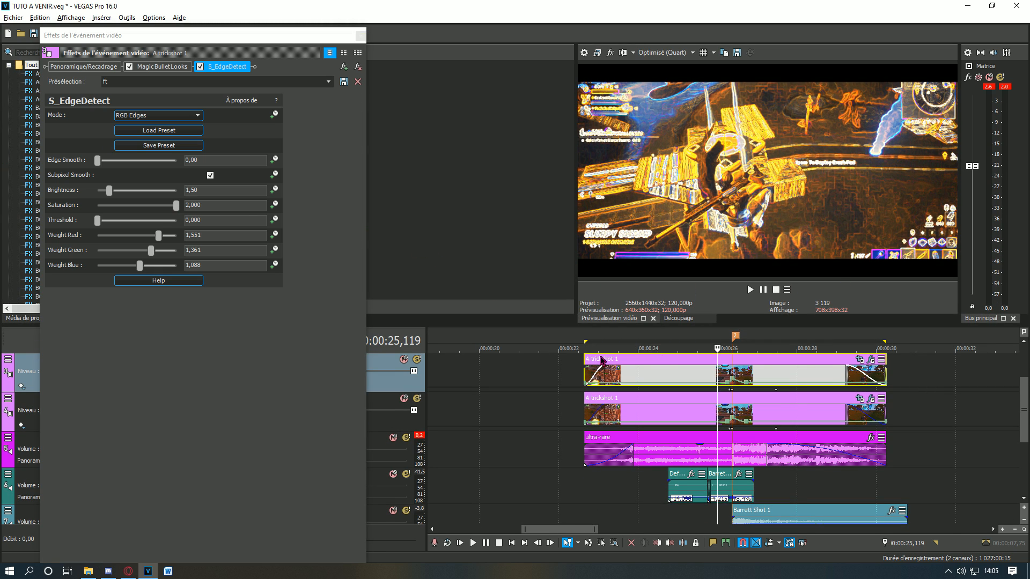
pyautogui.press('s')
pyautogui.click(692, 373)
pyautogui.press('Delete')
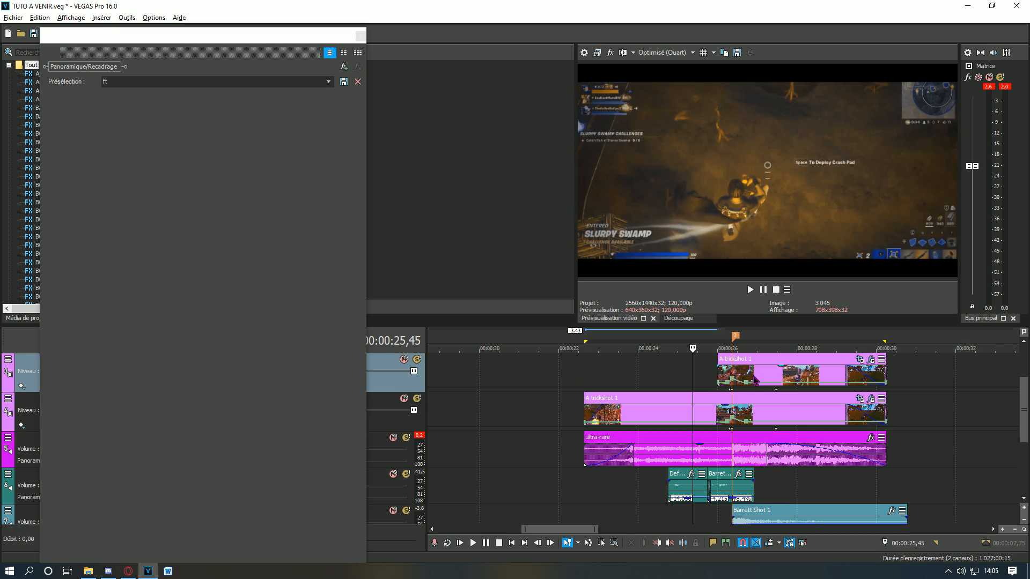
pyautogui.moveTo(718, 360); pyautogui.dragTo(731, 368)
pyautogui.press('space')
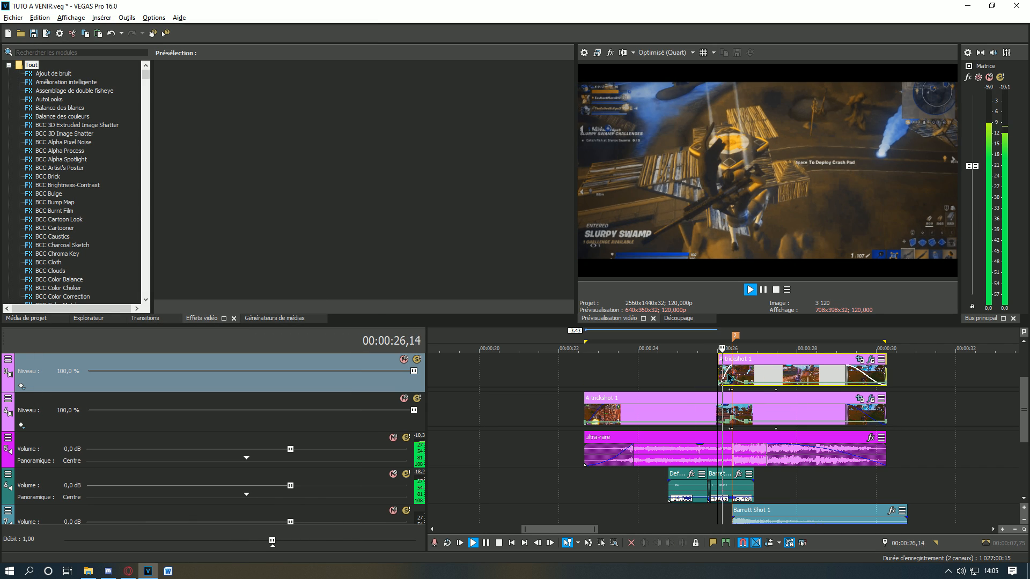
pyautogui.press('space')
# Cut off the end of the upper A trickshot 1 clip after the shot and add a long fade-out starting near marker 2.
pyautogui.click(769, 374)
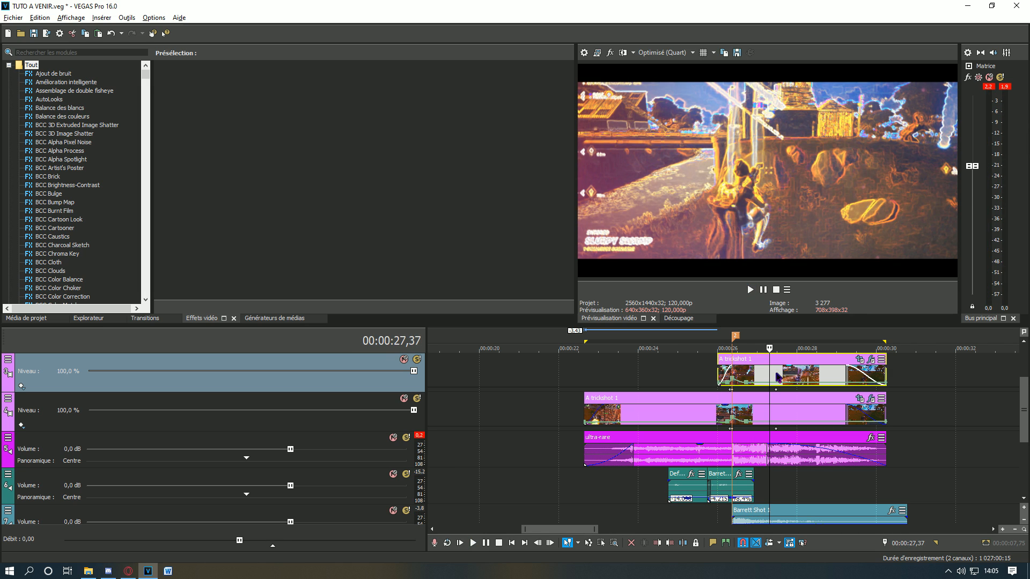
pyautogui.click(781, 373)
pyautogui.press('s')
pyautogui.click(802, 374)
pyautogui.press('Delete')
pyautogui.moveTo(779, 366); pyautogui.dragTo(735, 365)
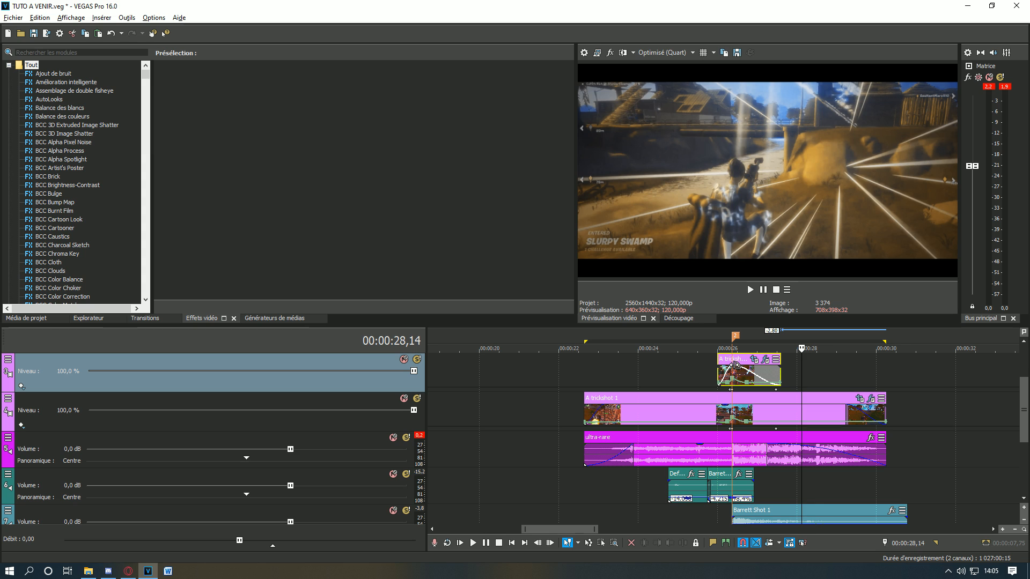
pyautogui.click(732, 369)
pyautogui.scroll(3, 733, 370)
pyautogui.moveTo(652, 371)
pyautogui.mouseDown()
pyautogui.moveTo(931, 370)
pyautogui.moveTo(701, 371)
pyautogui.moveTo(904, 370)
pyautogui.moveTo(732, 373)
pyautogui.moveTo(592, 391)
pyautogui.moveTo(839, 389)
pyautogui.moveTo(706, 387)
pyautogui.moveTo(750, 388)
pyautogui.mouseUp()
pyautogui.click(648, 371)
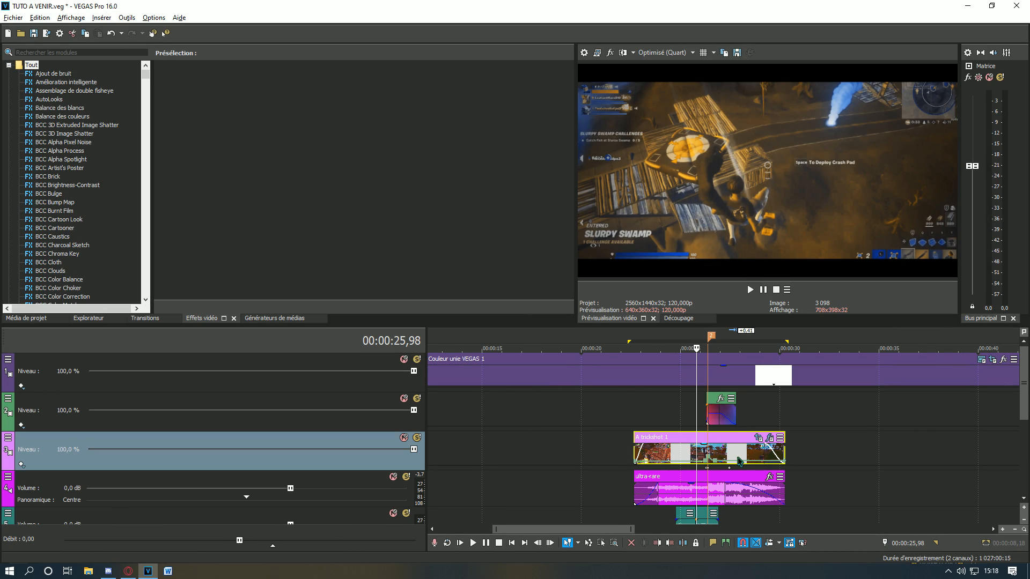
# Add the S_Etching effect to the A trickshot 1 clip, with Lines Frequency 23,90 and Lines1 Frequency 1,200.
pyautogui.click(768, 438)
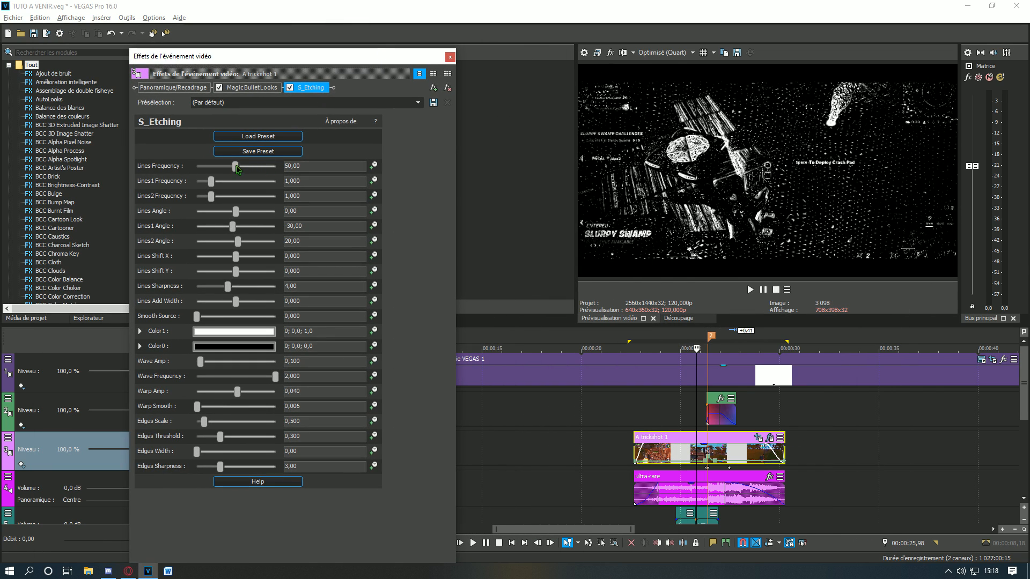
pyautogui.moveTo(237, 169); pyautogui.dragTo(213, 187)
pyautogui.moveTo(132, 52); pyautogui.dragTo(93, 44)
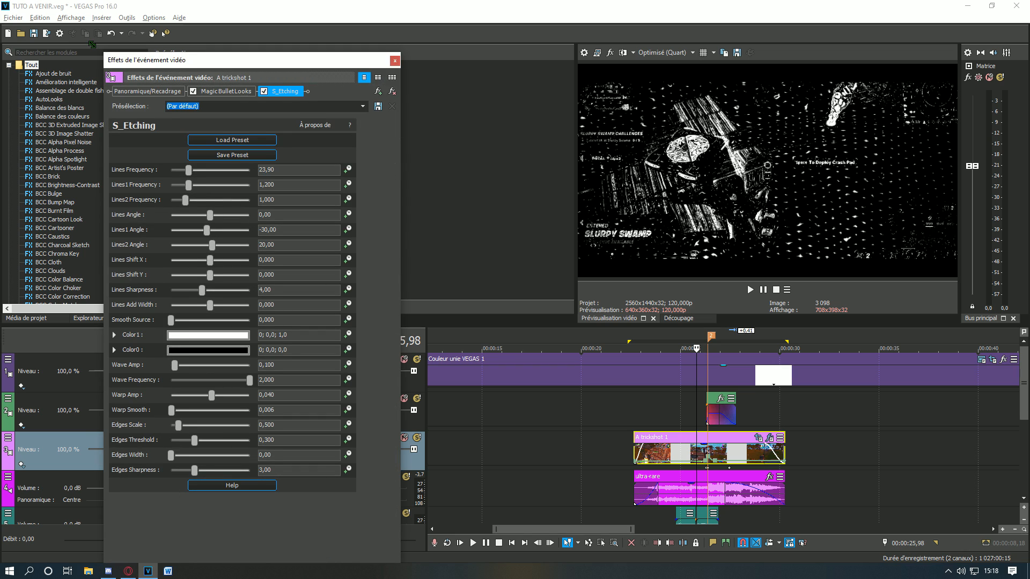
pyautogui.moveTo(356, 51); pyautogui.dragTo(391, 57)
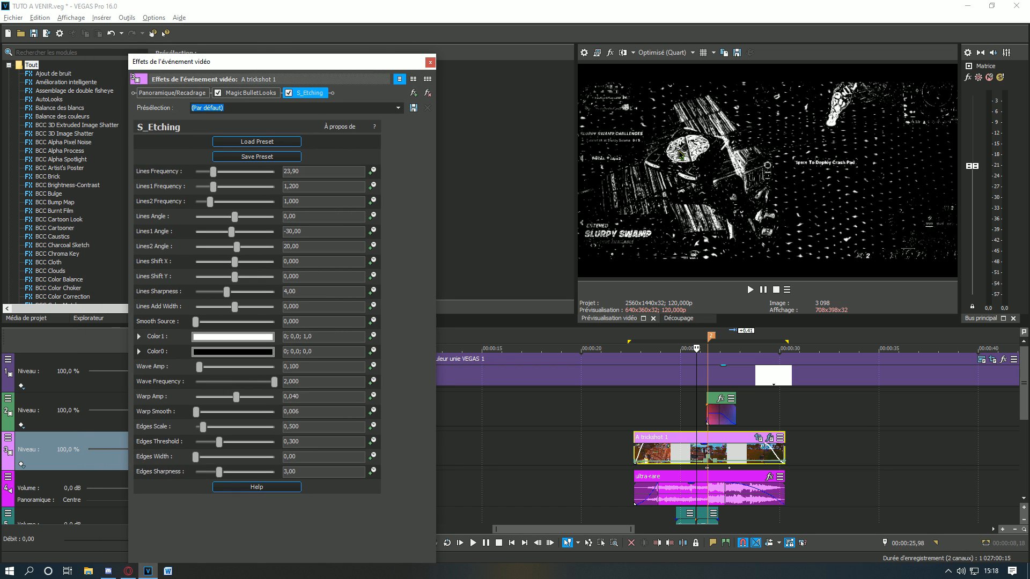
pyautogui.click(305, 94)
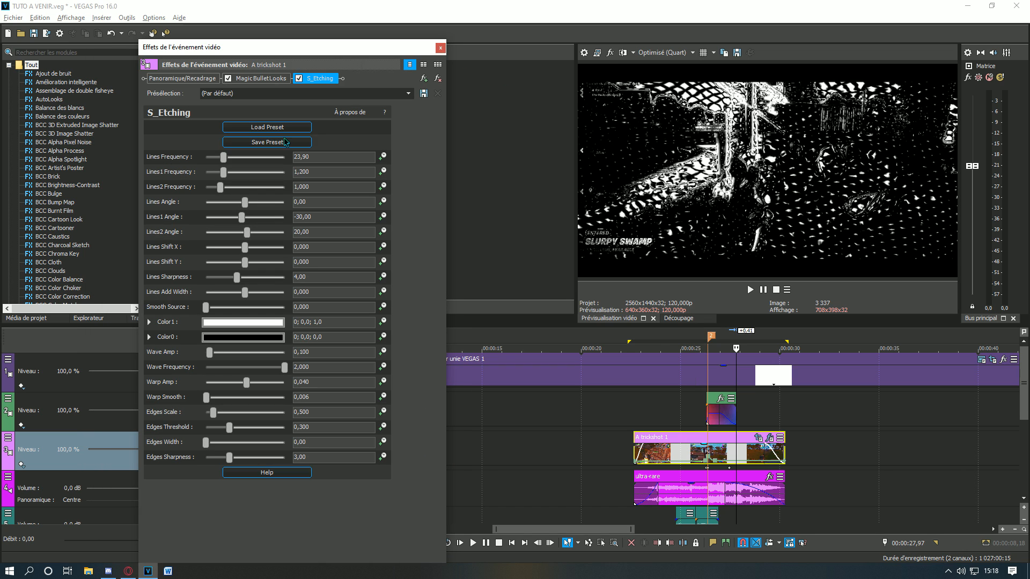
pyautogui.click(438, 49)
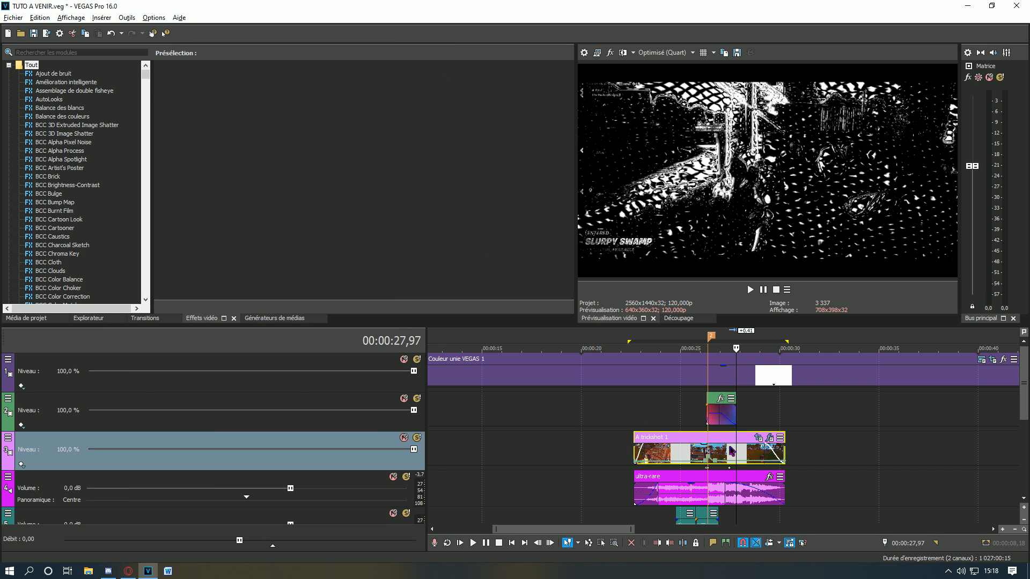
# Duplicate the A trickshot 1 video track and remove the S_Etching effect from the lower copy.
pyautogui.rightClick(843, 467)
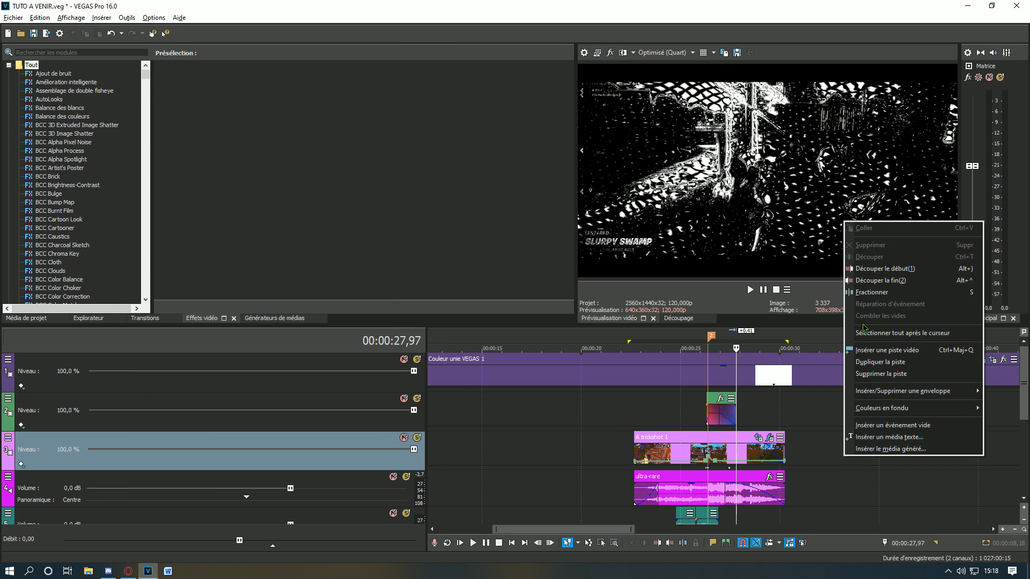
pyautogui.click(882, 365)
pyautogui.click(724, 455)
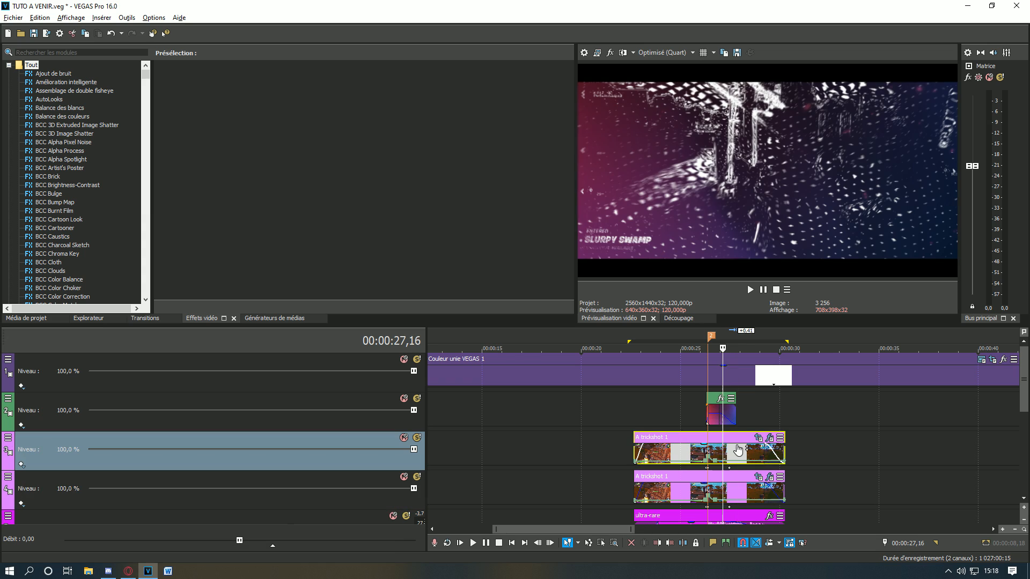
pyautogui.click(770, 438)
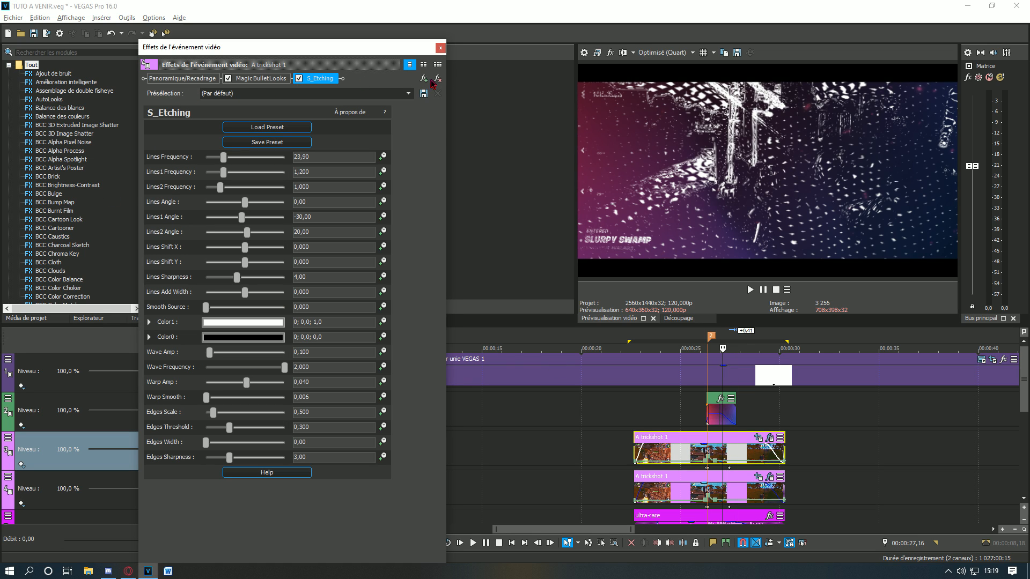
pyautogui.click(437, 79)
pyautogui.click(440, 48)
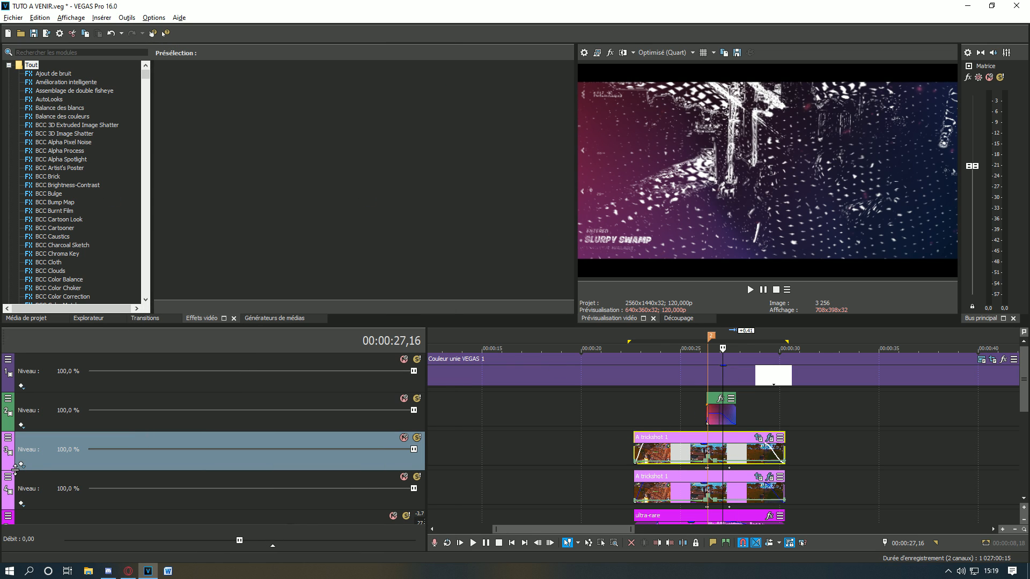
# Set the composition mode of the upper track with S_Etching to Écran and play back the blended result.
pyautogui.rightClick(8, 443)
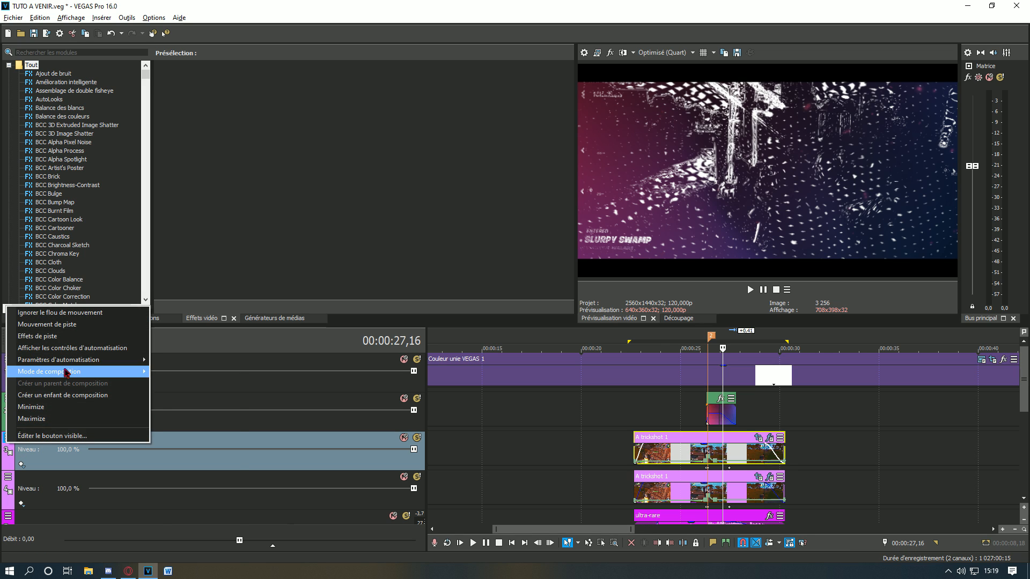
pyautogui.moveTo(67, 372)
pyautogui.click(205, 461)
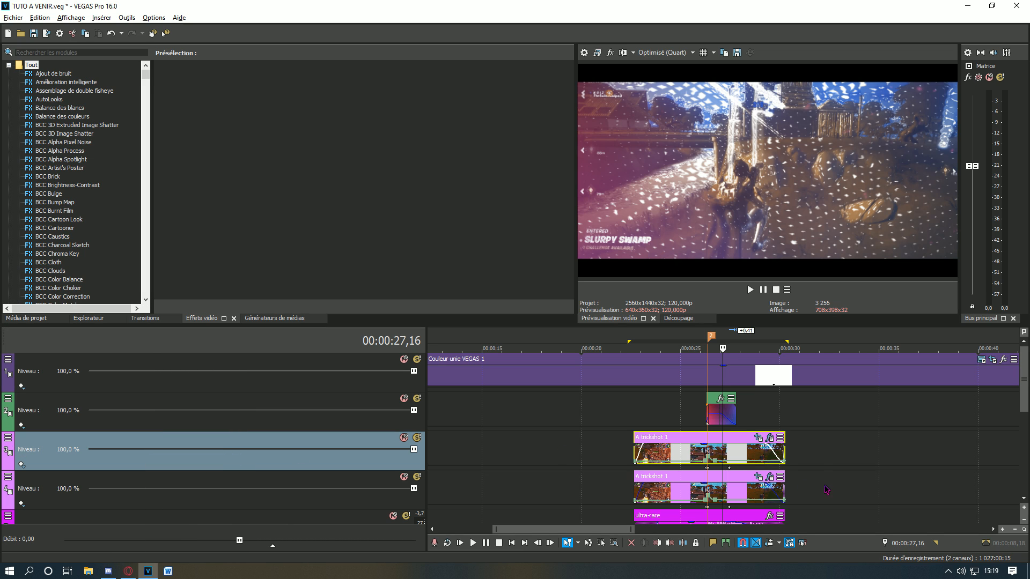
pyautogui.scroll(2, 704, 460)
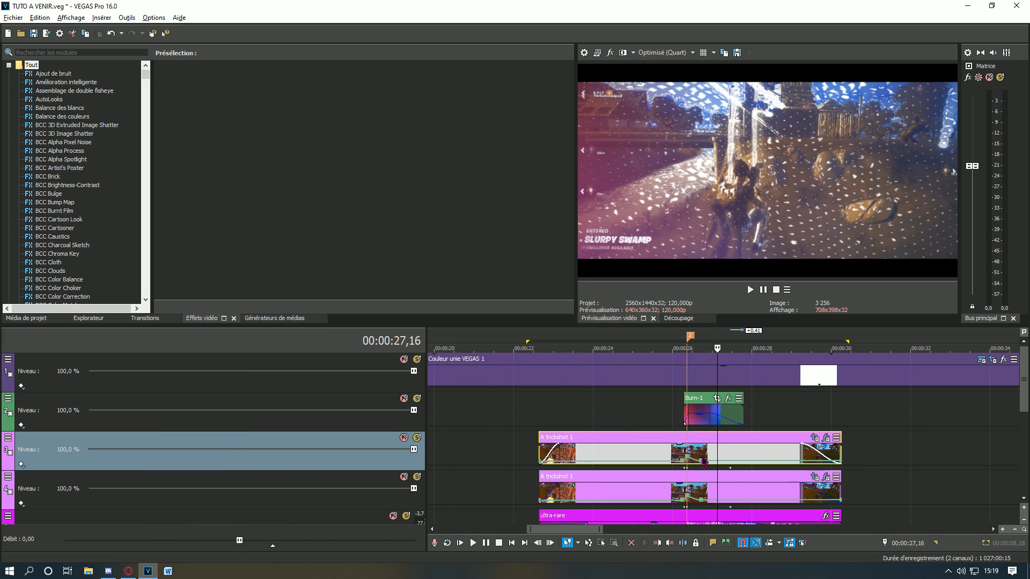
pyautogui.press('space')
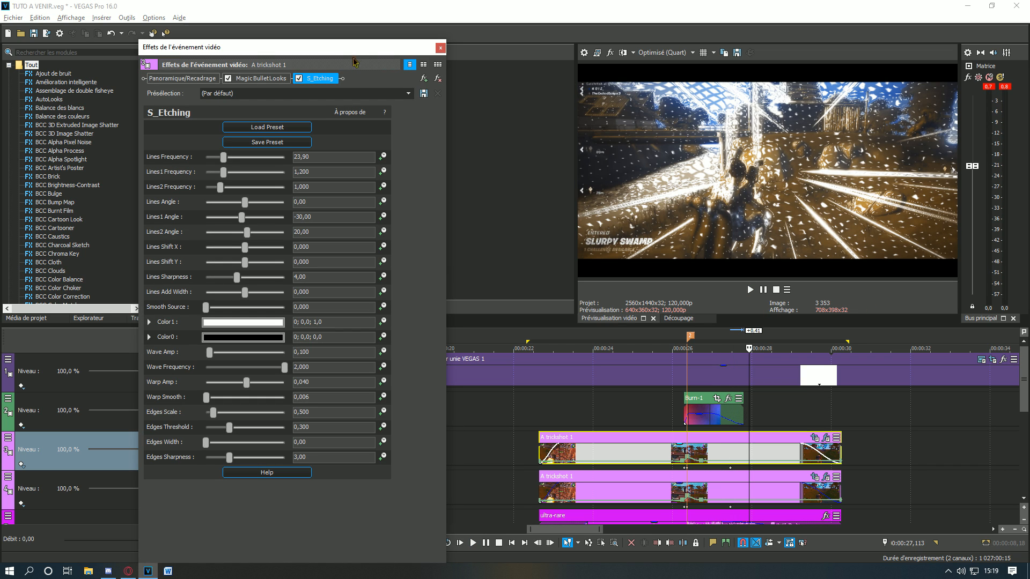
# Apply the SATAN preset to the upper clip's S_Etching effect and set Lines Angle to -105,31.
pyautogui.moveTo(357, 48)
pyautogui.mouseDown()
pyautogui.moveTo(391, 78)
pyautogui.moveTo(341, 45)
pyautogui.mouseUp()
pyautogui.click(196, 91)
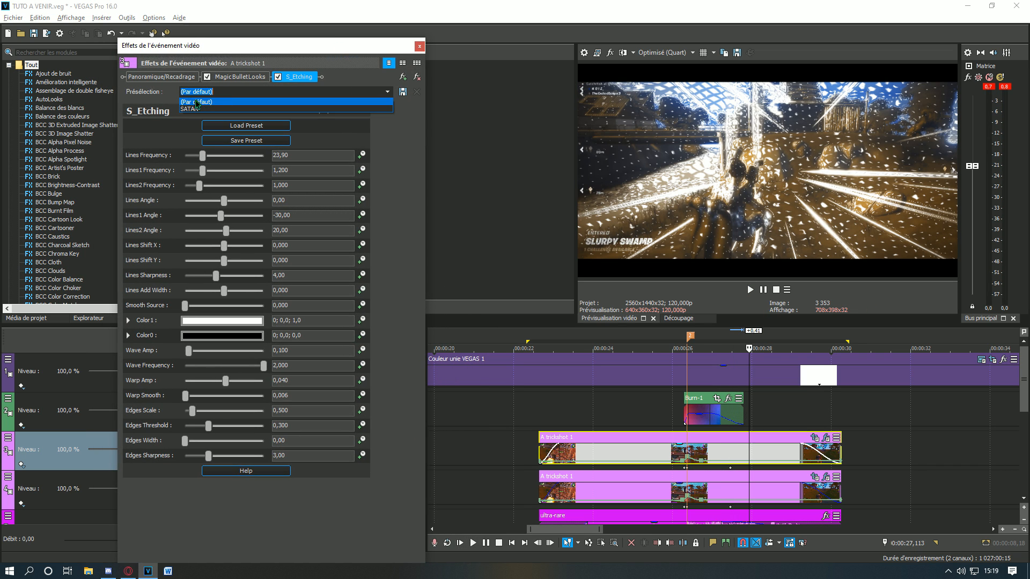
pyautogui.click(201, 109)
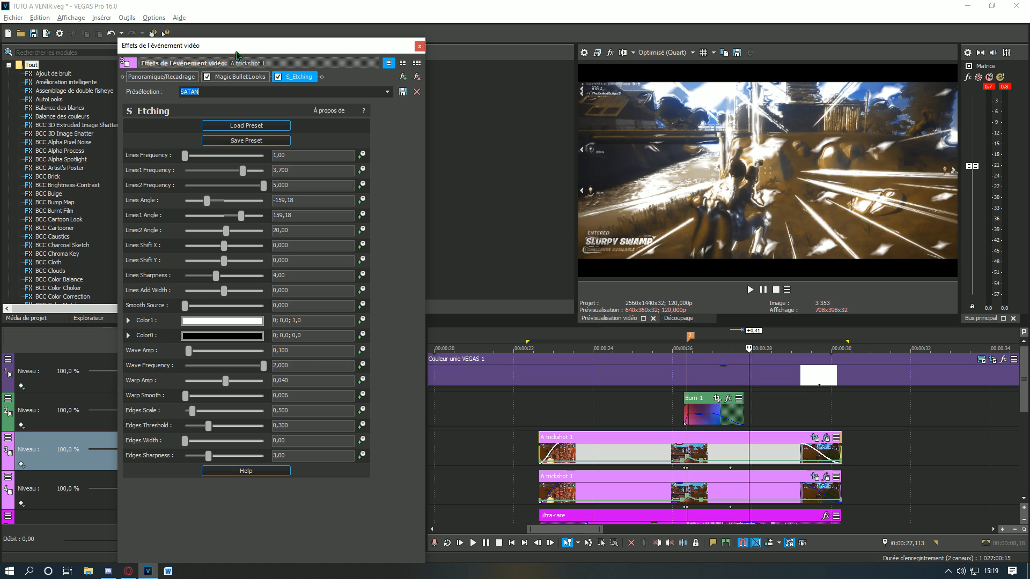
pyautogui.click(711, 455)
pyautogui.click(697, 450)
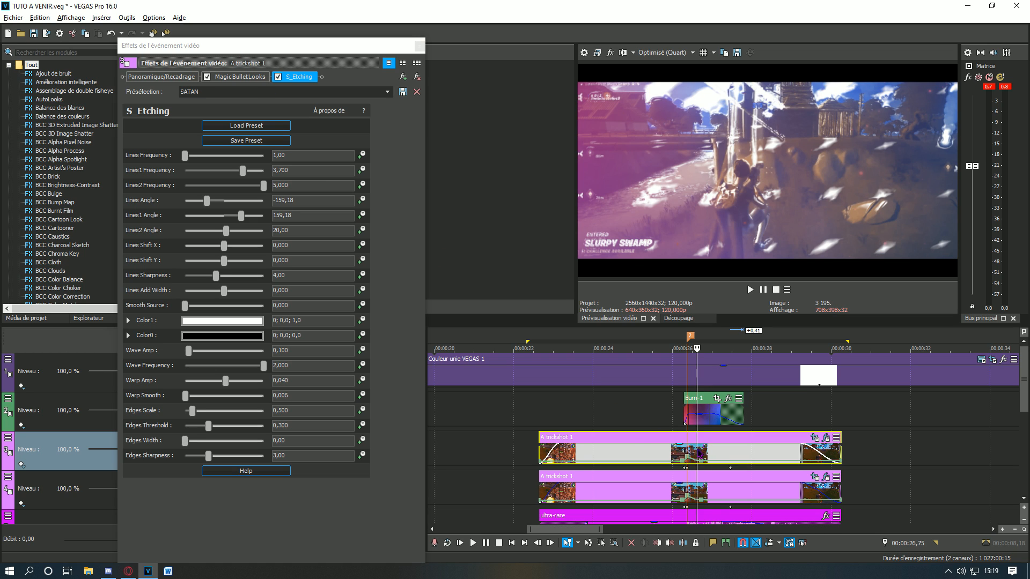
pyautogui.click(227, 210)
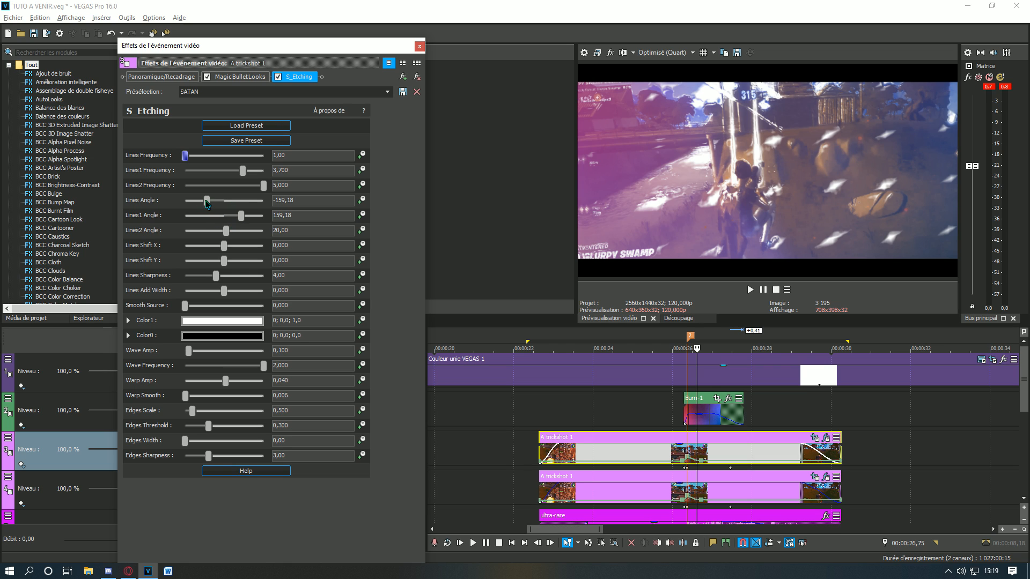
pyautogui.moveTo(218, 201)
pyautogui.mouseDown()
pyautogui.moveTo(232, 201)
pyautogui.moveTo(212, 200)
pyautogui.mouseUp()
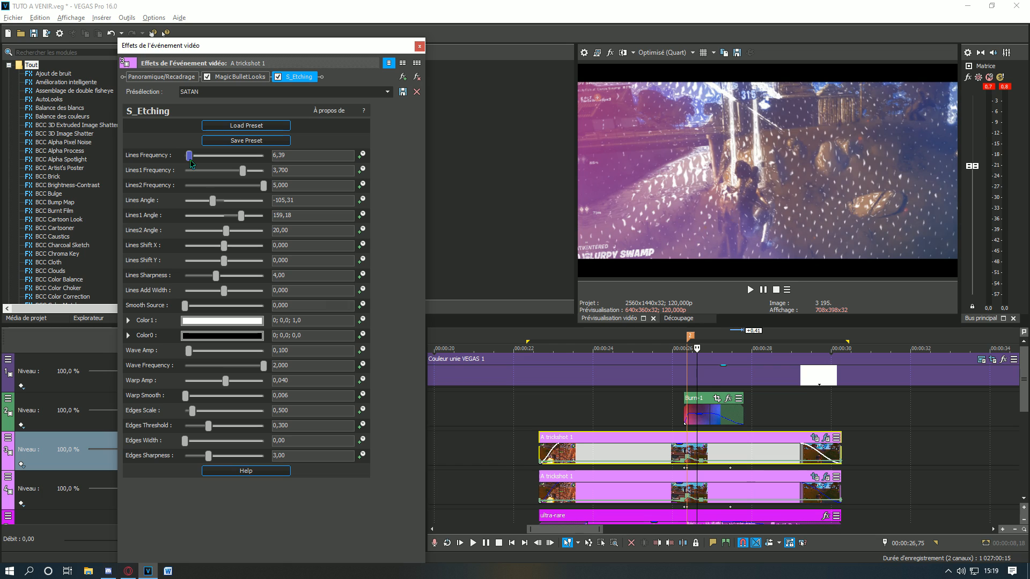
# Lower S_Etching's Lines Frequency to 1,00 and keyframe Lines Frequency and Lines Angle just before the second marker.
pyautogui.click(672, 422)
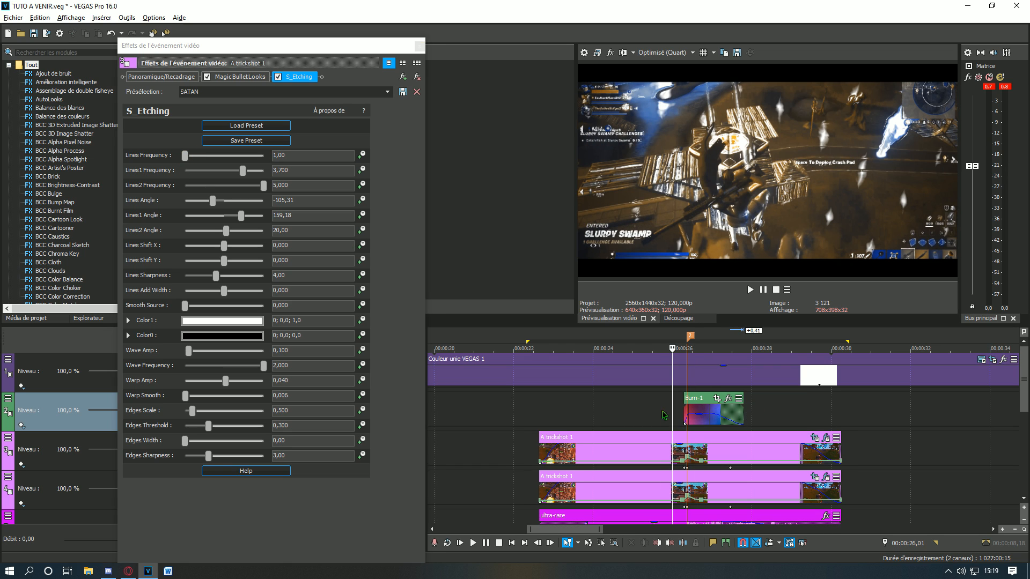
pyautogui.click(359, 41)
pyautogui.moveTo(358, 41); pyautogui.dragTo(337, 34)
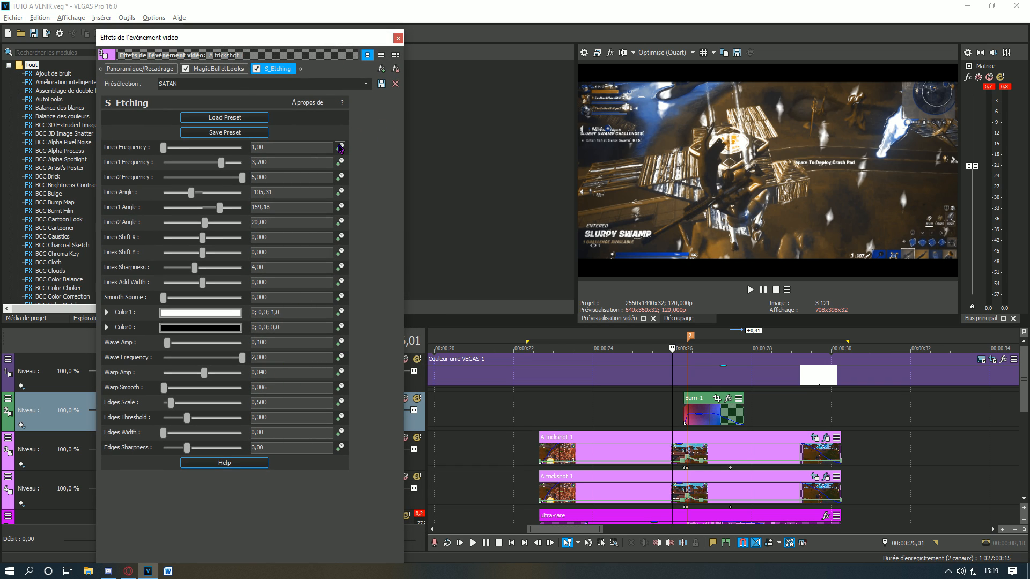
pyautogui.click(340, 147)
pyautogui.click(340, 192)
pyautogui.click(678, 417)
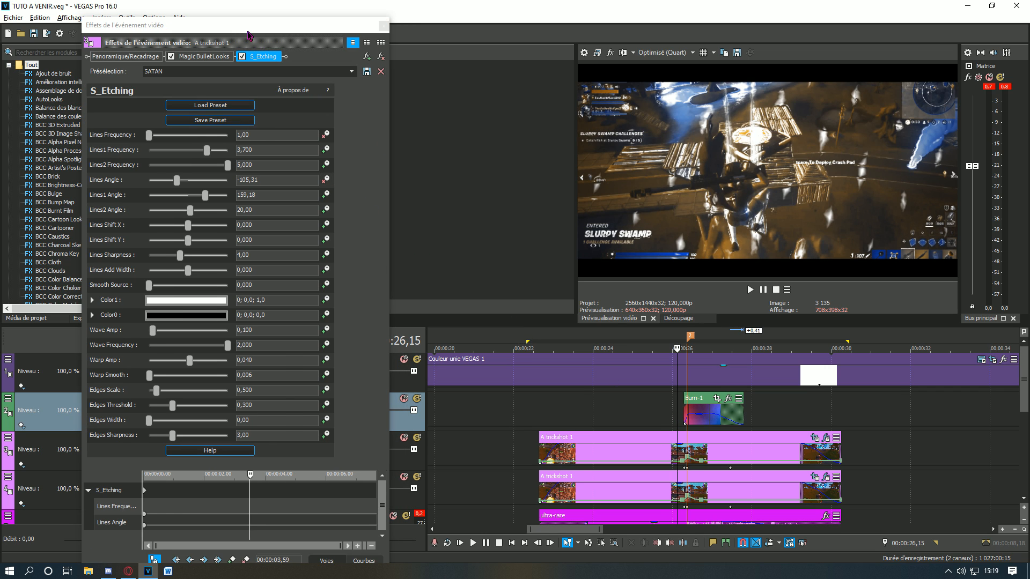
pyautogui.doubleClick(258, 18)
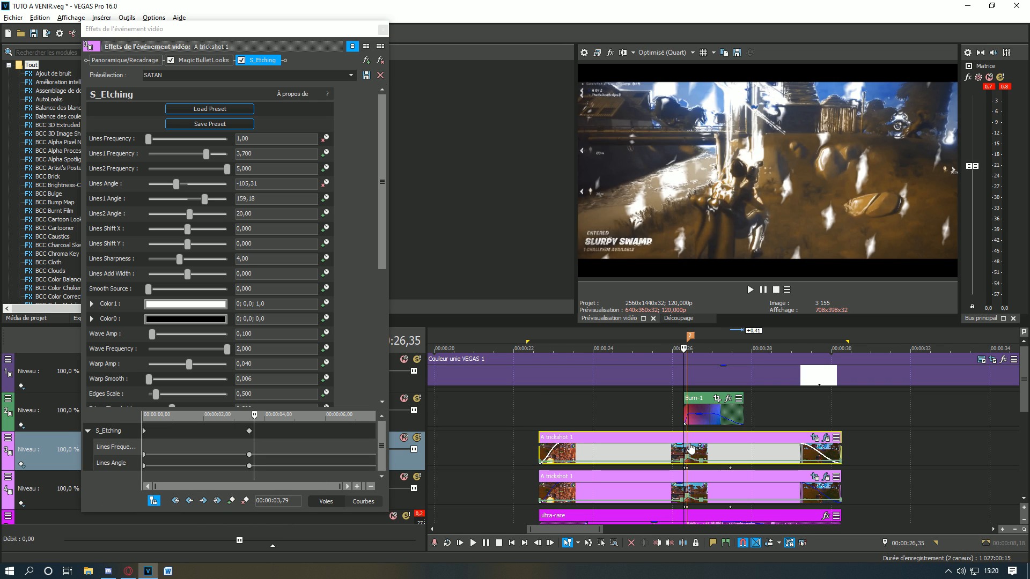
# At the end of the Burn-1 clip, add S_Etching keyframes with Lines Frequency 5,71 and Lines Angle 95,51.
pyautogui.click(743, 439)
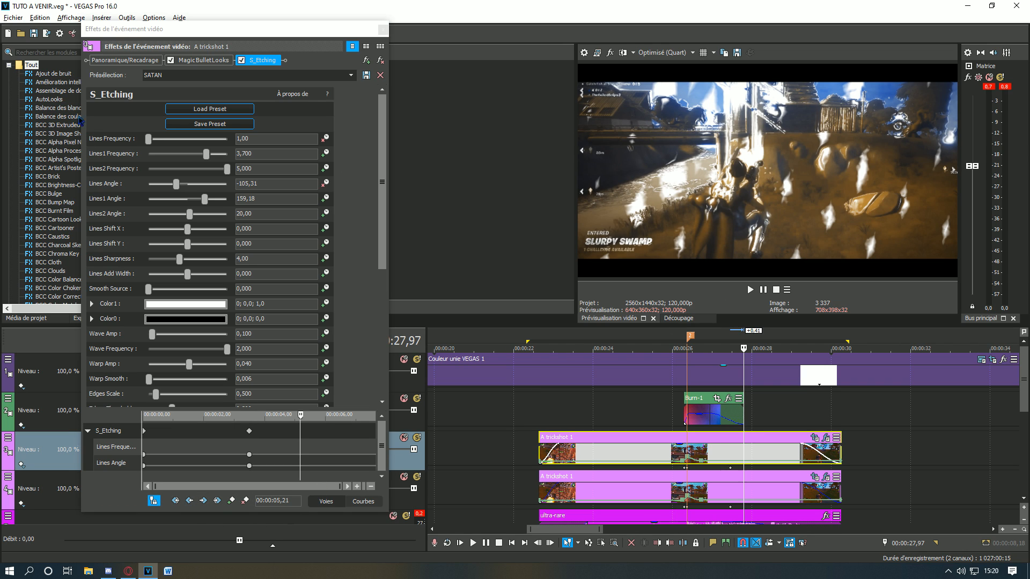
pyautogui.moveTo(149, 139); pyautogui.dragTo(153, 140)
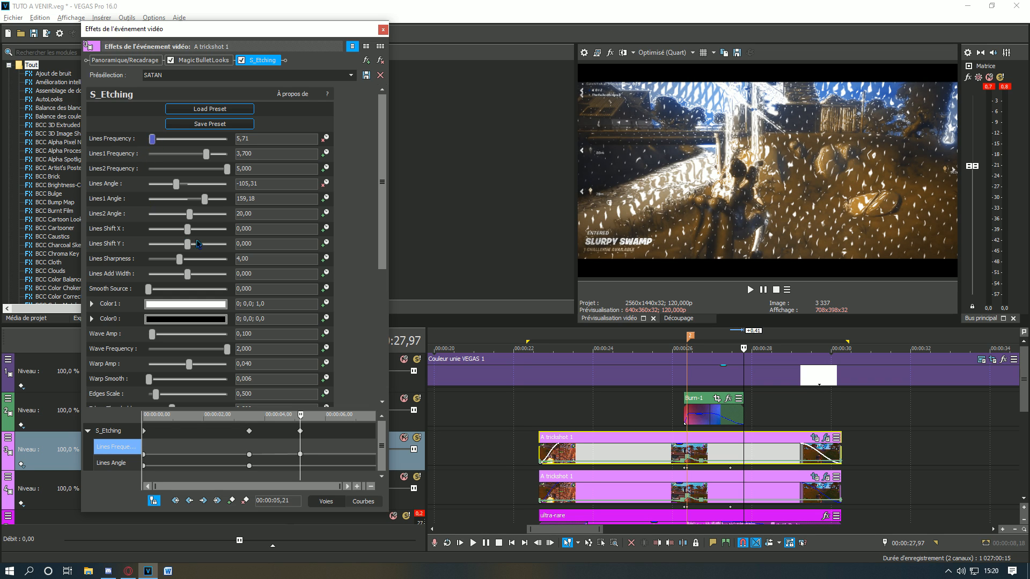
pyautogui.moveTo(178, 185); pyautogui.dragTo(201, 189)
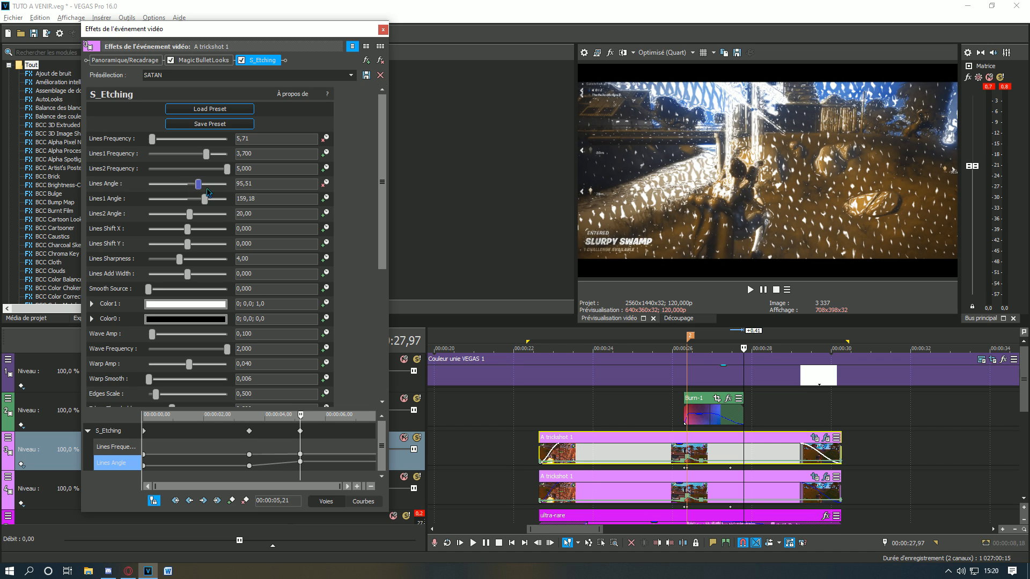
pyautogui.click(676, 423)
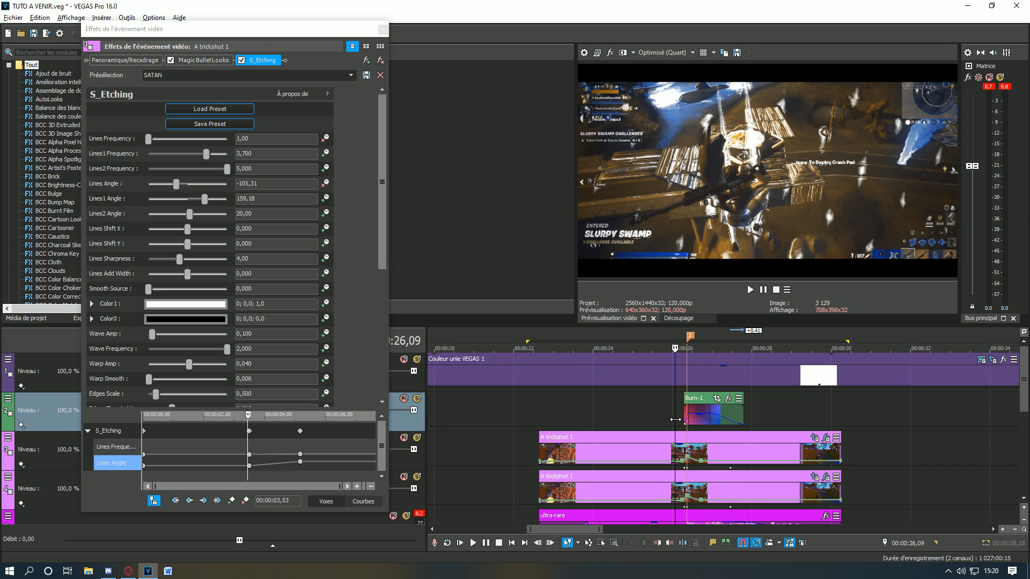
# Split the upper A trickshot 1 clip just before Burn-1, remove the earlier part, trim the rest to Burn-1's end and play it back.
pyautogui.click(382, 29)
pyautogui.click(670, 455)
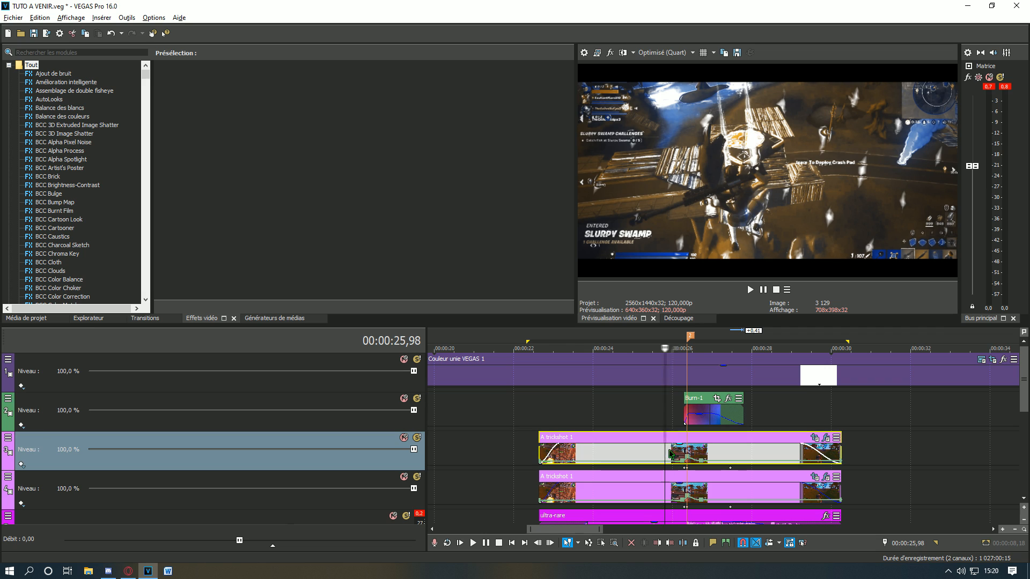
pyautogui.press('s')
pyautogui.click(652, 455)
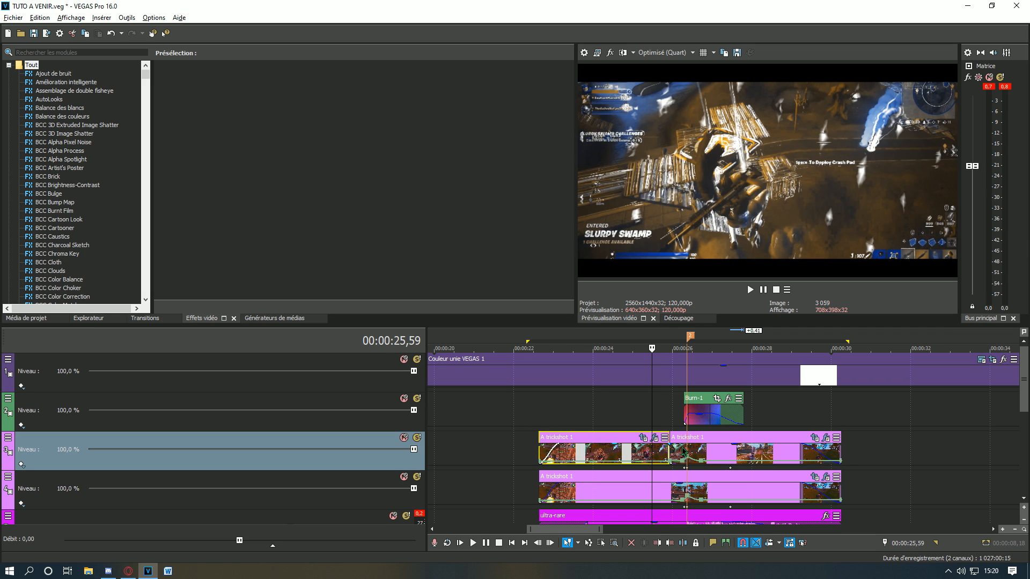
pyautogui.hotkey('ctrl', 'x')
pyautogui.moveTo(672, 445); pyautogui.dragTo(686, 441)
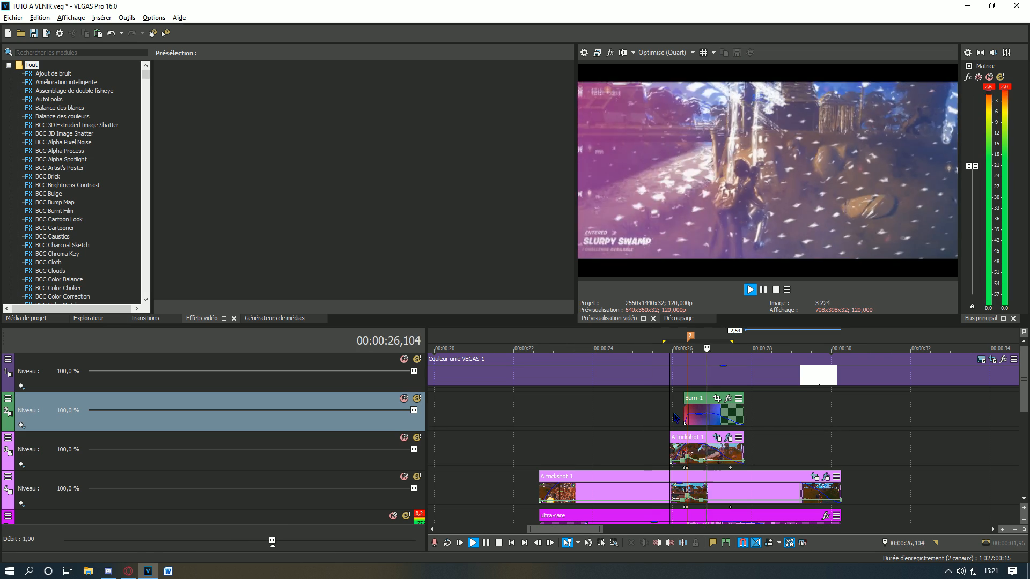
pyautogui.press('space')
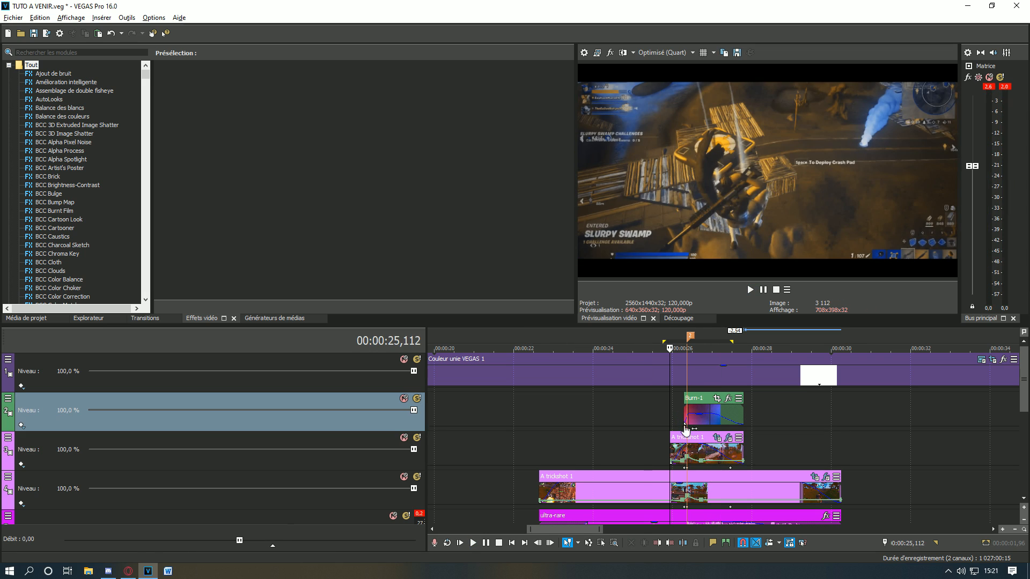
# Reopen the trimmed clip's S_Etching effect and set the last Lines Frequency keyframe to 4.
pyautogui.click(728, 439)
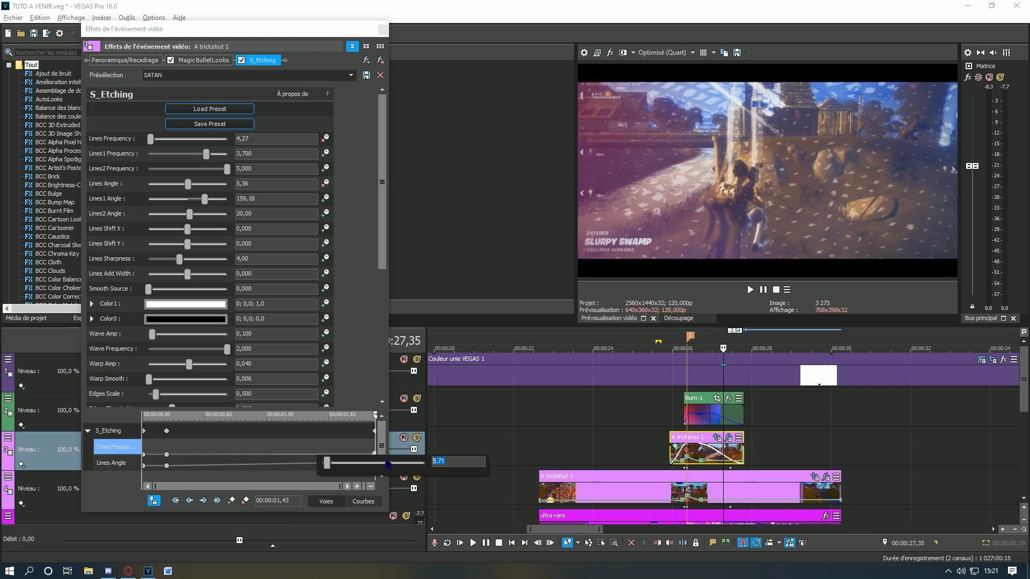
pyautogui.write('4')
pyautogui.press('Return')
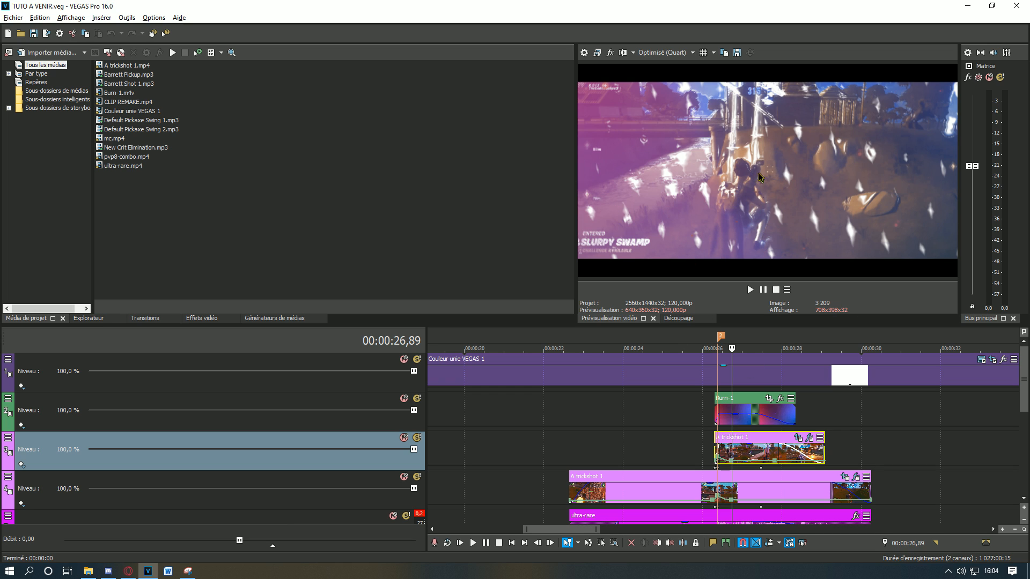
# Import ShockWave.mp4 onto the track after the A trickshot 1 clip and preview its expanding ring.
pyautogui.scroll(-1, 827, 381)
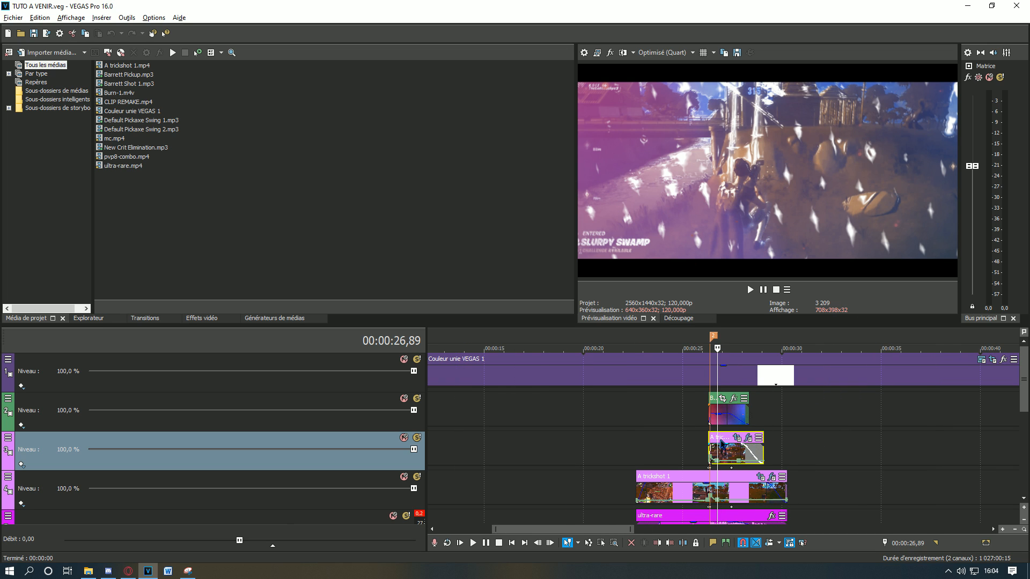
pyautogui.scroll(1, 782, 445)
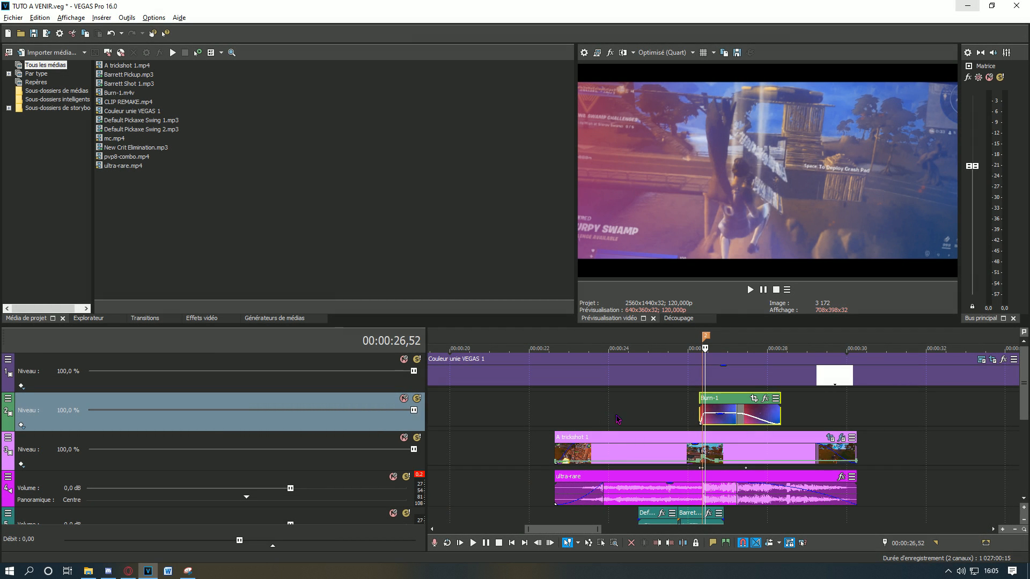
pyautogui.scroll(2, 760, 427)
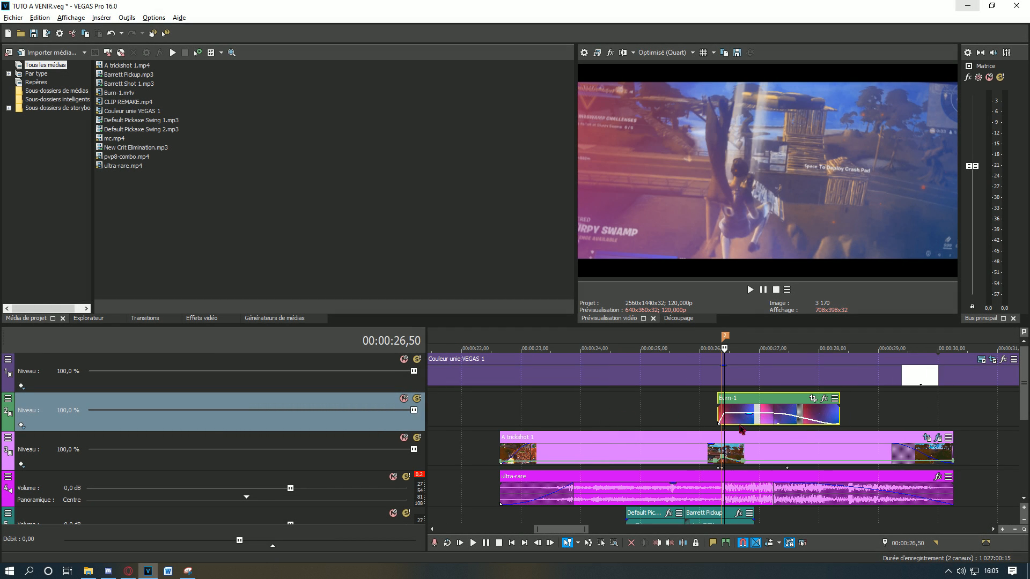
pyautogui.moveTo(401, 349); pyautogui.dragTo(736, 451)
pyautogui.scroll(1, 736, 451)
pyautogui.click(733, 460)
pyautogui.click(743, 455)
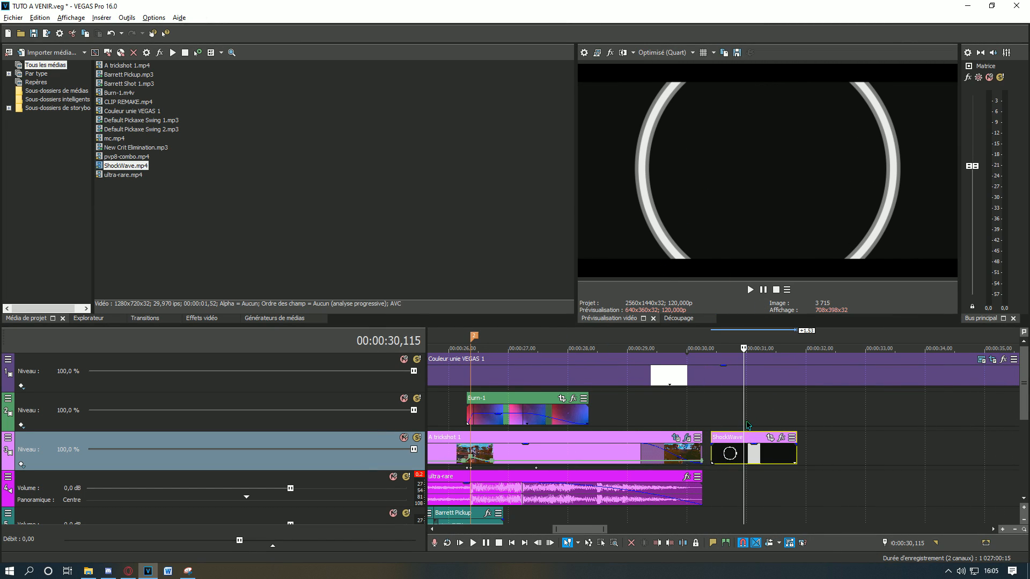
pyautogui.click(733, 453)
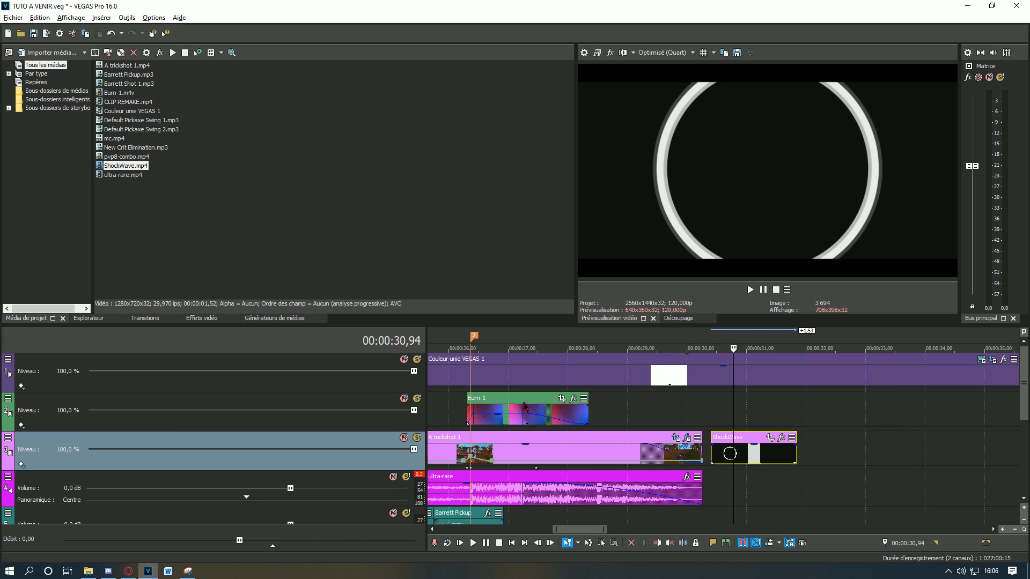
# Disable resampling in the ShockWave clip's properties and play the clip.
pyautogui.scroll(-3, 734, 451)
pyautogui.rightClick(716, 454)
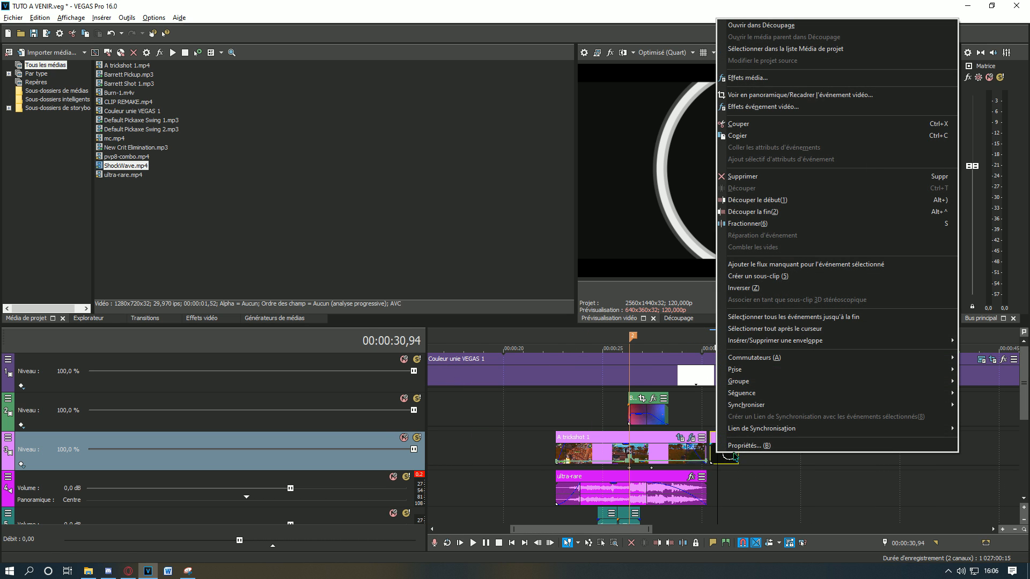
pyautogui.click(725, 444)
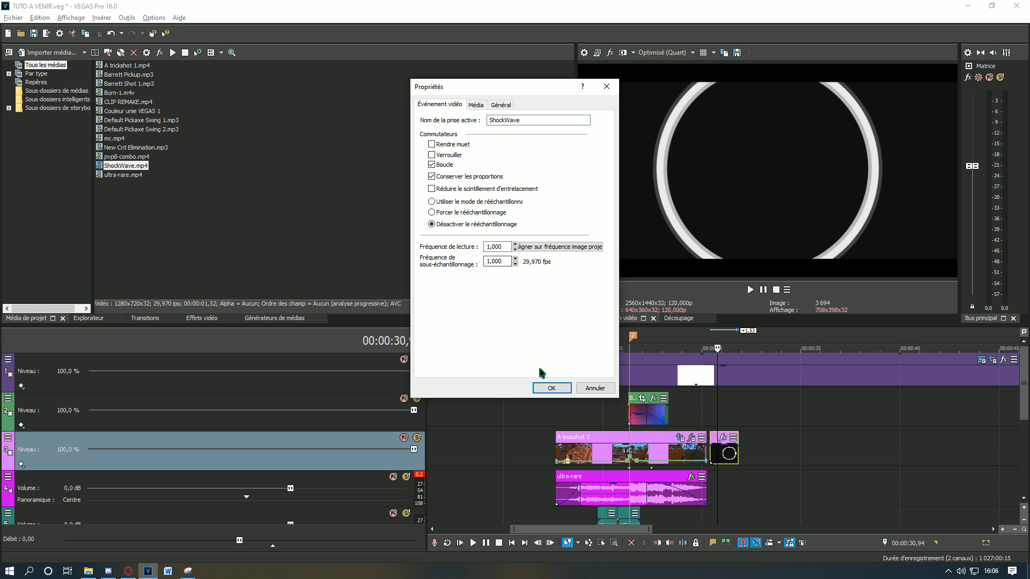
pyautogui.click(547, 390)
pyautogui.scroll(3, 771, 446)
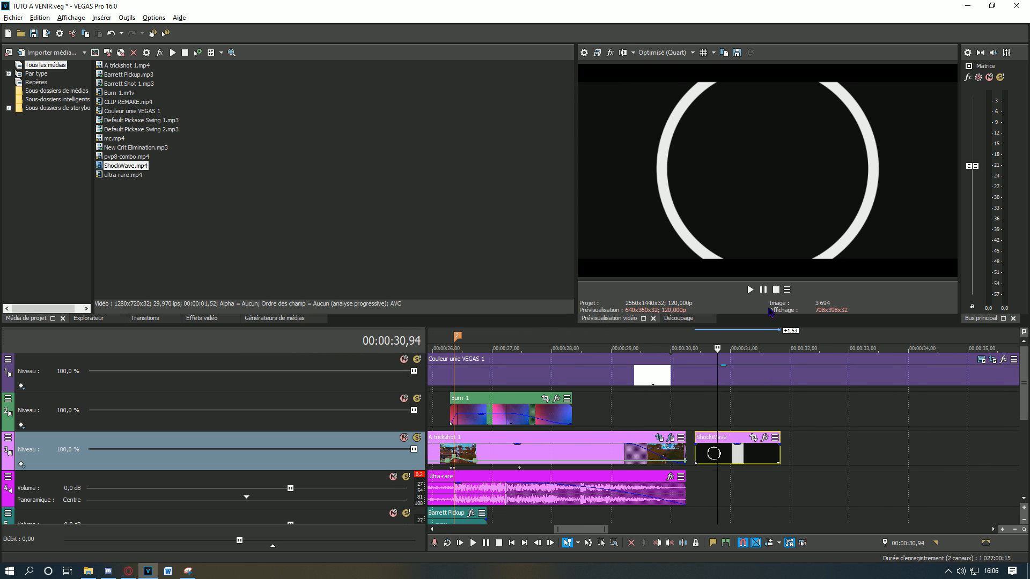
pyautogui.click(750, 290)
# Insert a new video track and move it between the Burn-1 and A trickshot 1 tracks.
pyautogui.scroll(-5, 898, 441)
pyautogui.moveTo(1024, 397); pyautogui.dragTo(1024, 472)
pyautogui.rightClick(808, 488)
pyautogui.click(835, 520)
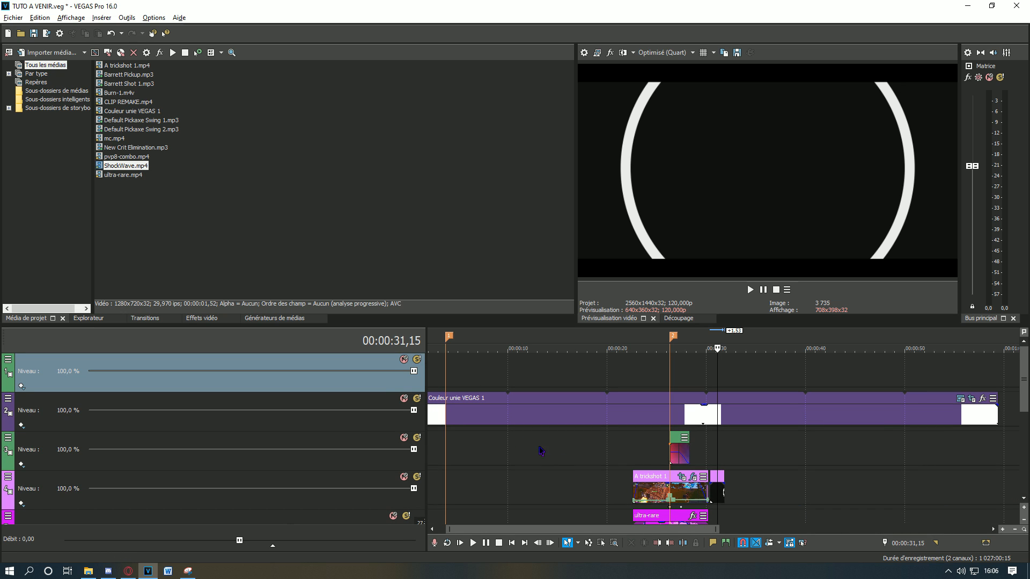
pyautogui.moveTo(393, 390); pyautogui.dragTo(394, 467)
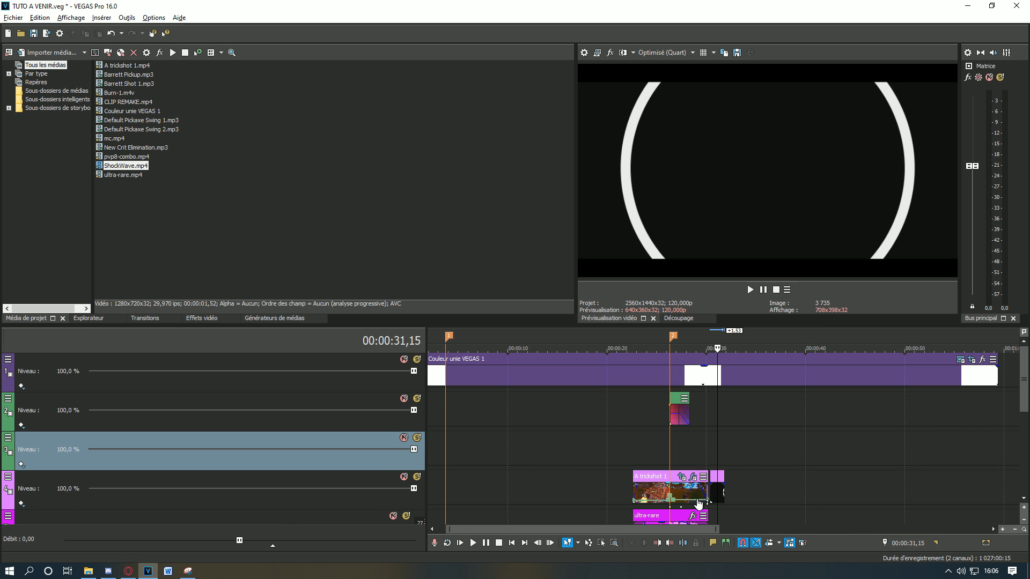
# Move the ShockWave clip onto the new track so it starts at marker 2, and play back the result.
pyautogui.moveTo(722, 498)
pyautogui.mouseDown()
pyautogui.moveTo(692, 455)
pyautogui.moveTo(679, 455)
pyautogui.mouseUp()
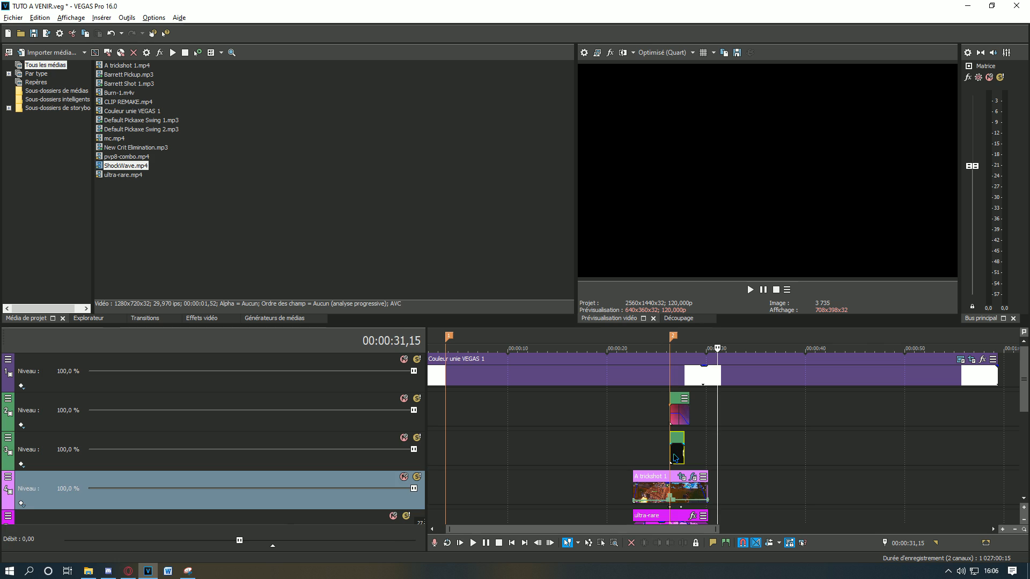
pyautogui.click(674, 455)
pyautogui.scroll(4, 677, 456)
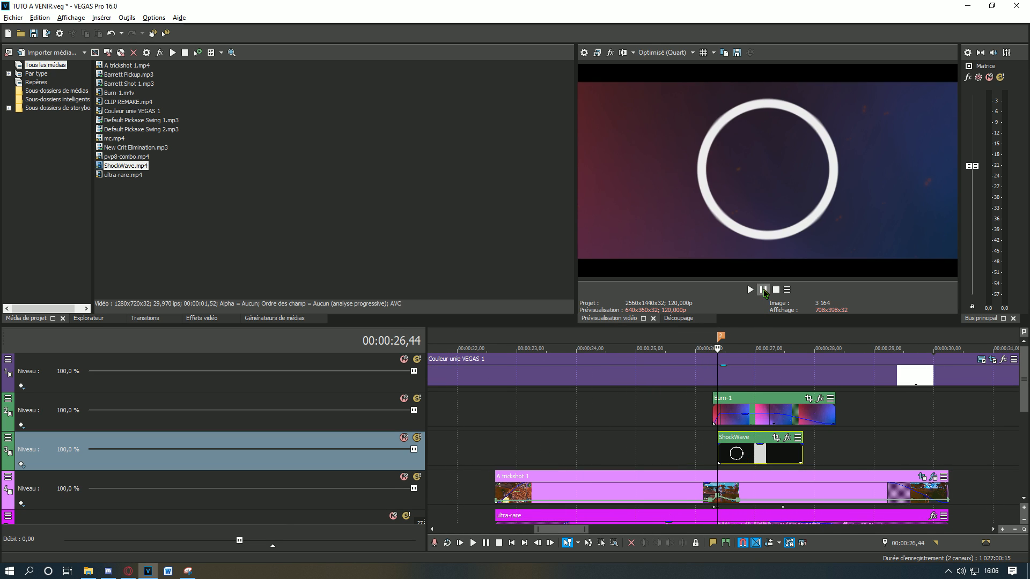
pyautogui.click(750, 290)
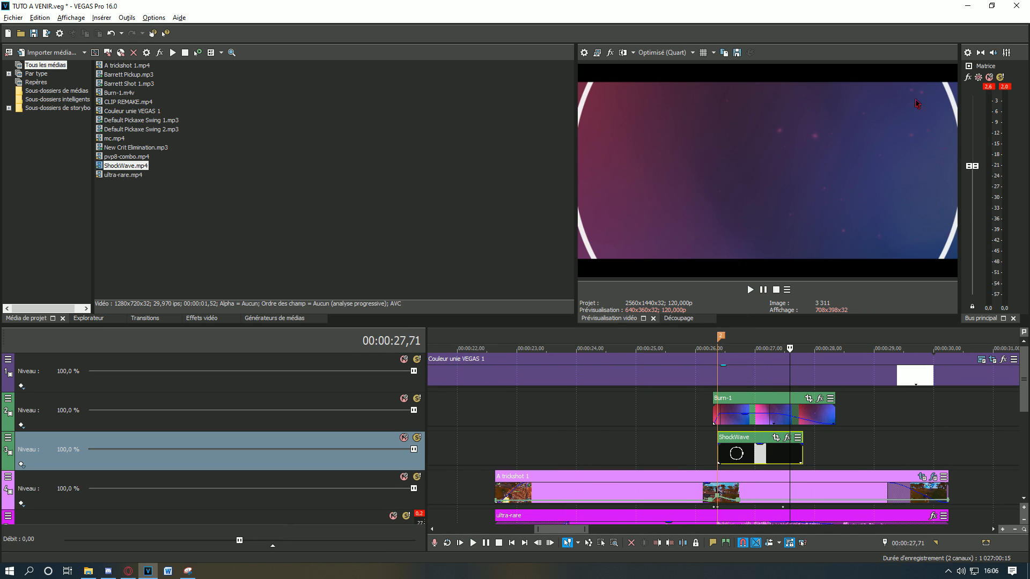
pyautogui.click(734, 465)
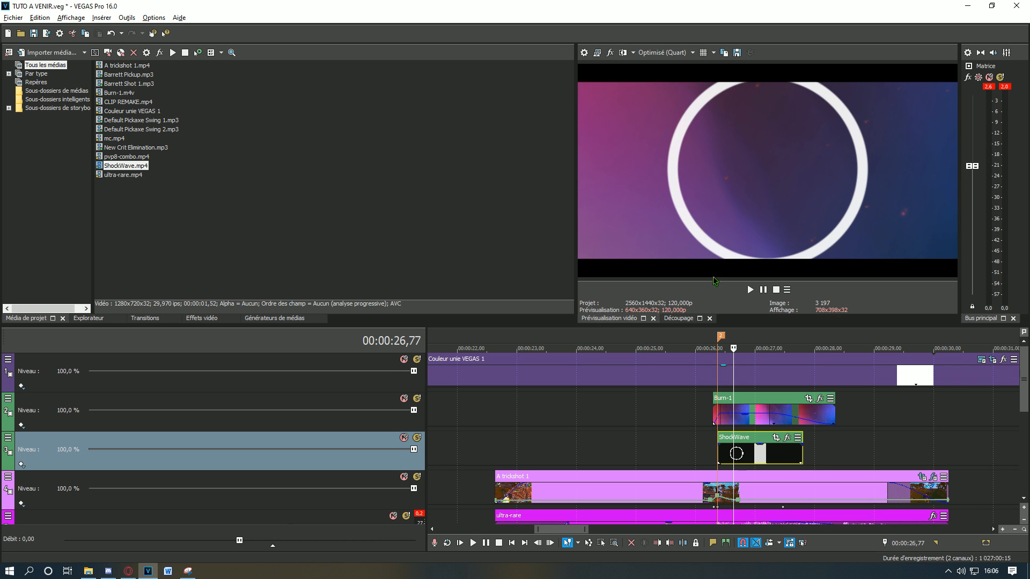
# Give the ShockWave track a custom composition mode using the Carte de hauteur VEGAS module.
pyautogui.click(8, 438)
pyautogui.click(621, 449)
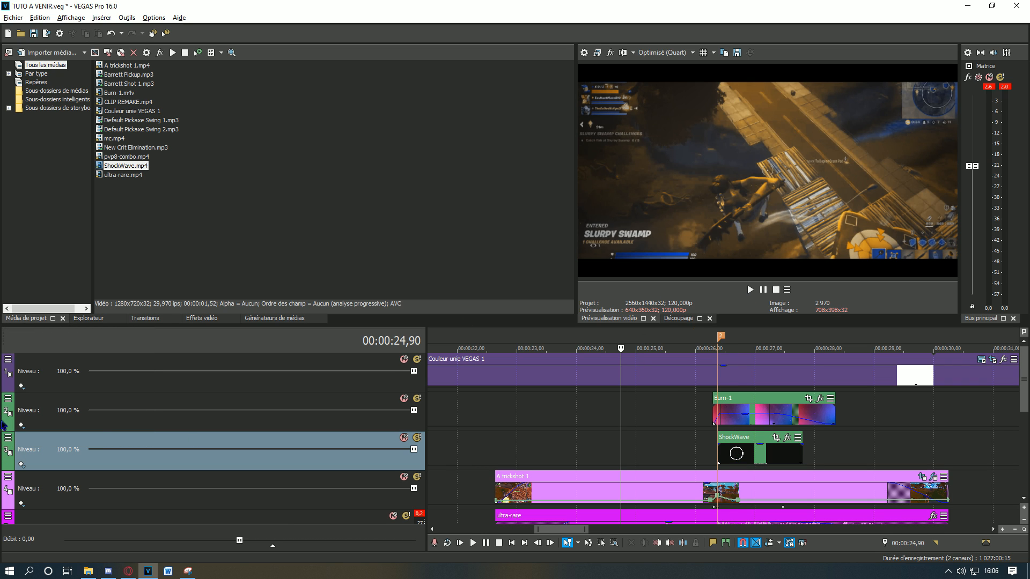
pyautogui.click(8, 439)
pyautogui.moveTo(108, 372)
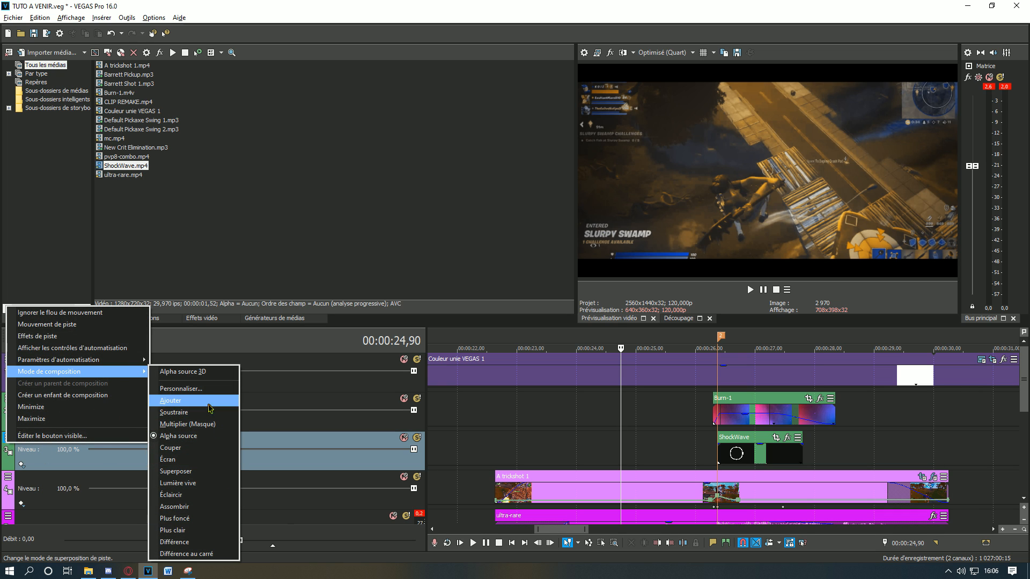
pyautogui.click(198, 389)
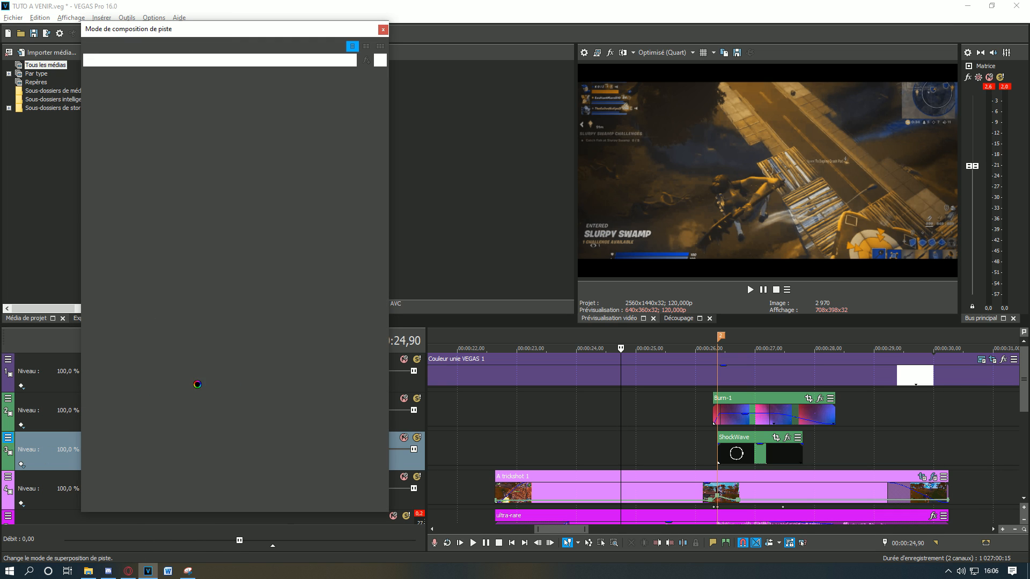
pyautogui.click(230, 169)
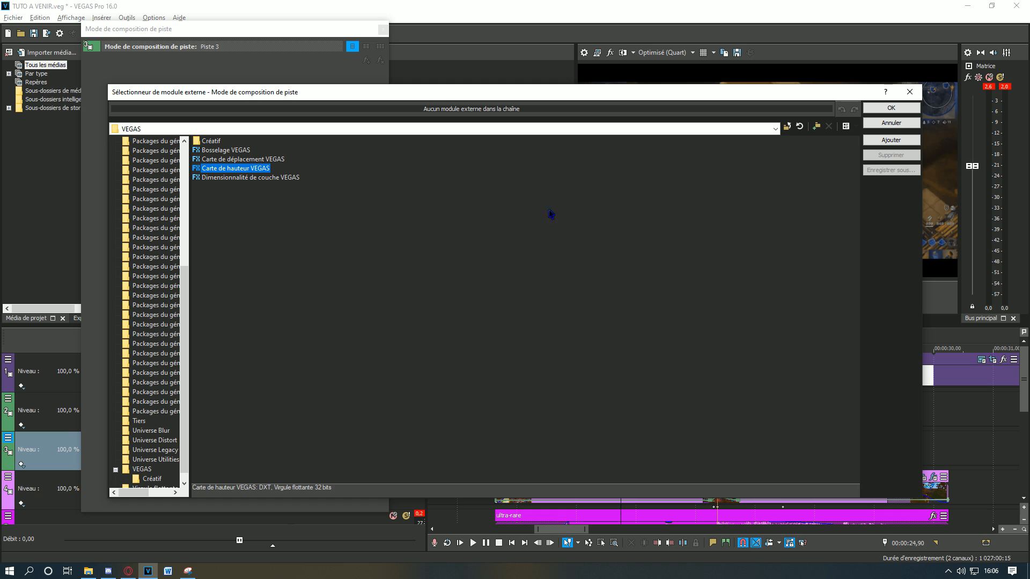
pyautogui.click(895, 142)
pyautogui.click(891, 109)
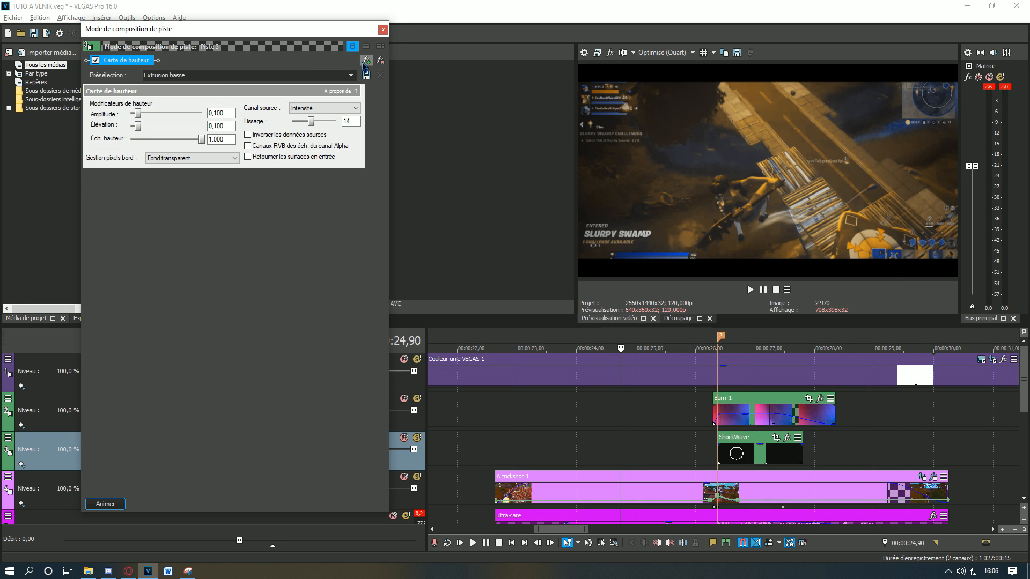
# Apply the shockwave preset to the track's Carte de hauteur module and move its window aside.
pyautogui.click(351, 75)
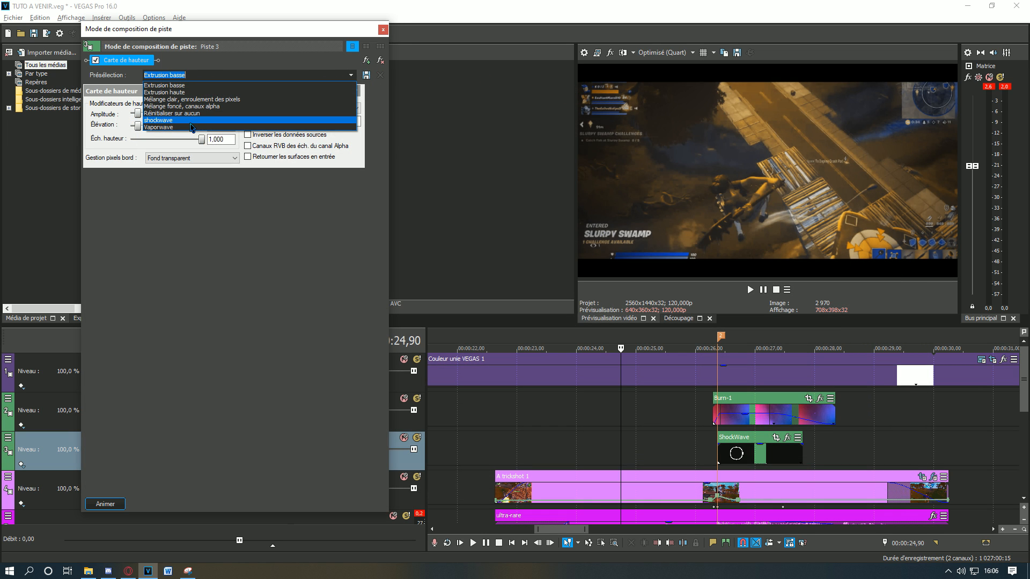
pyautogui.click(191, 121)
pyautogui.moveTo(222, 28); pyautogui.dragTo(269, 14)
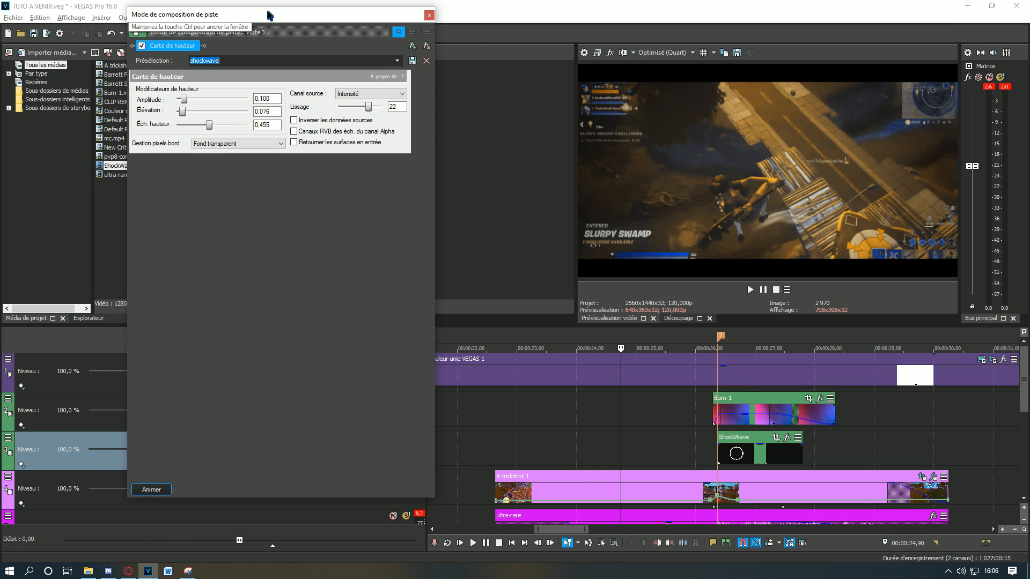
# Play back the shockwave distortion from the start of the ShockWave clip.
pyautogui.click(718, 451)
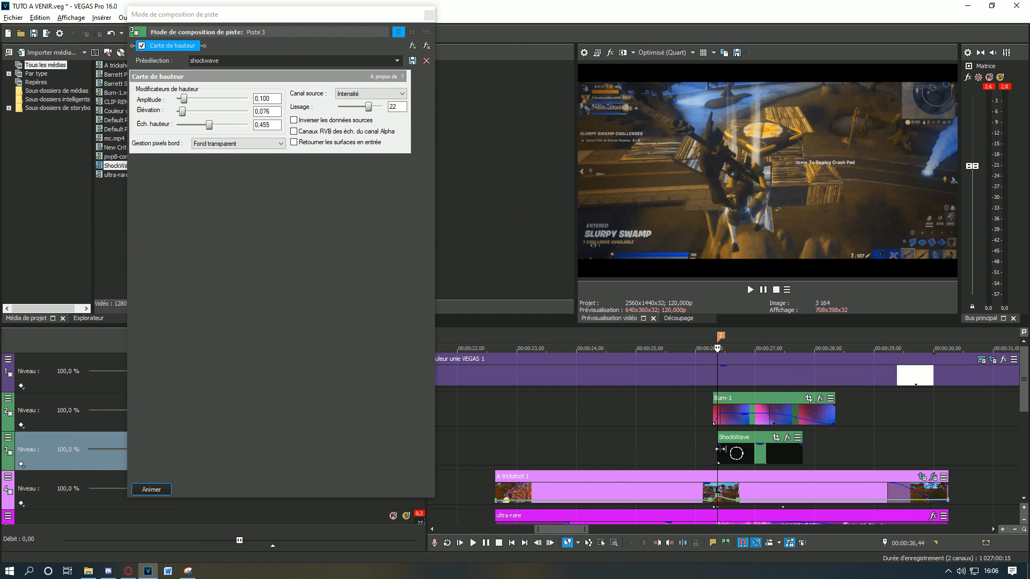
pyautogui.click(764, 290)
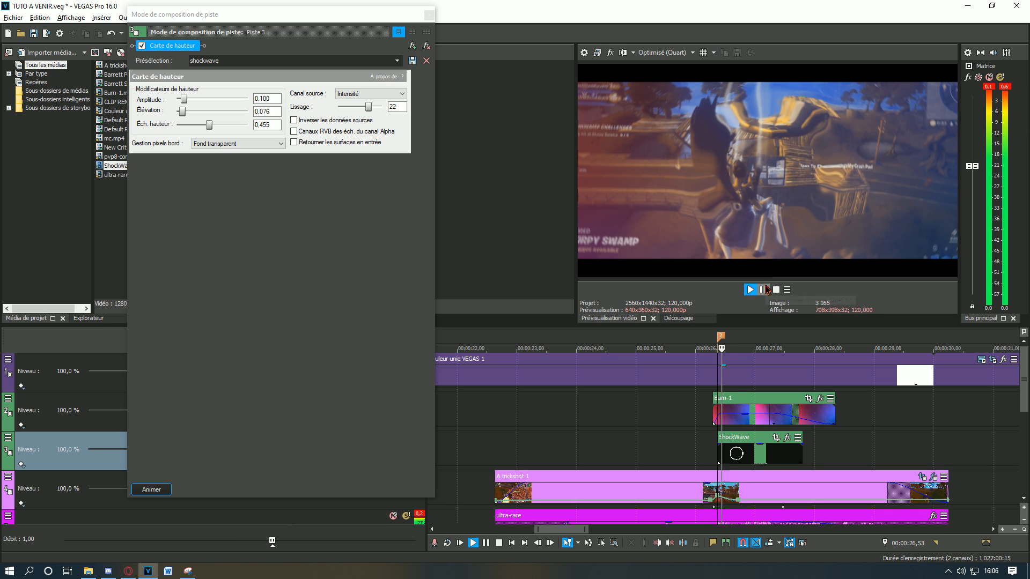
pyautogui.click(743, 452)
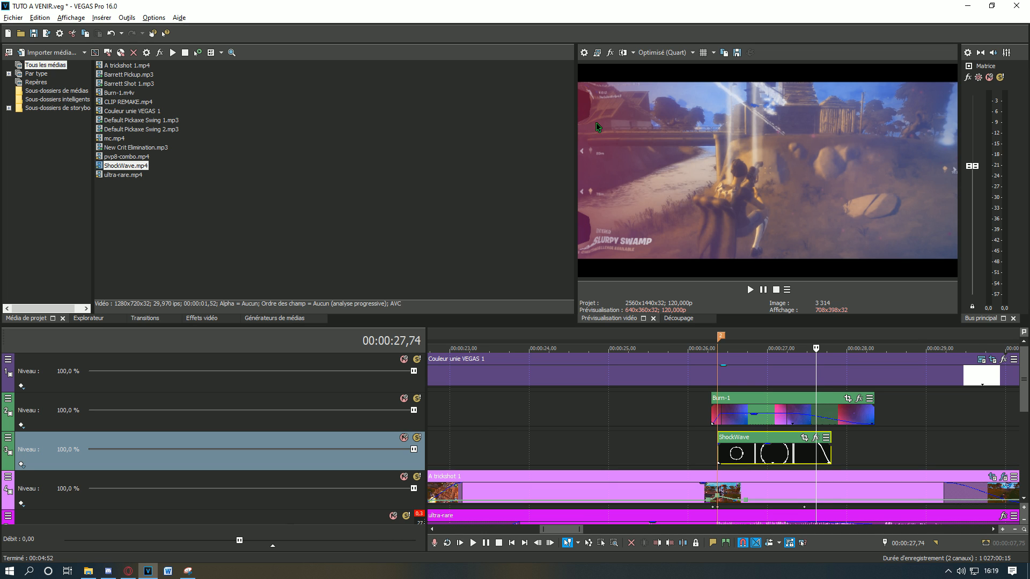
# Add the S_BlurMoCurves effect to the ShockWave clip.
pyautogui.click(815, 438)
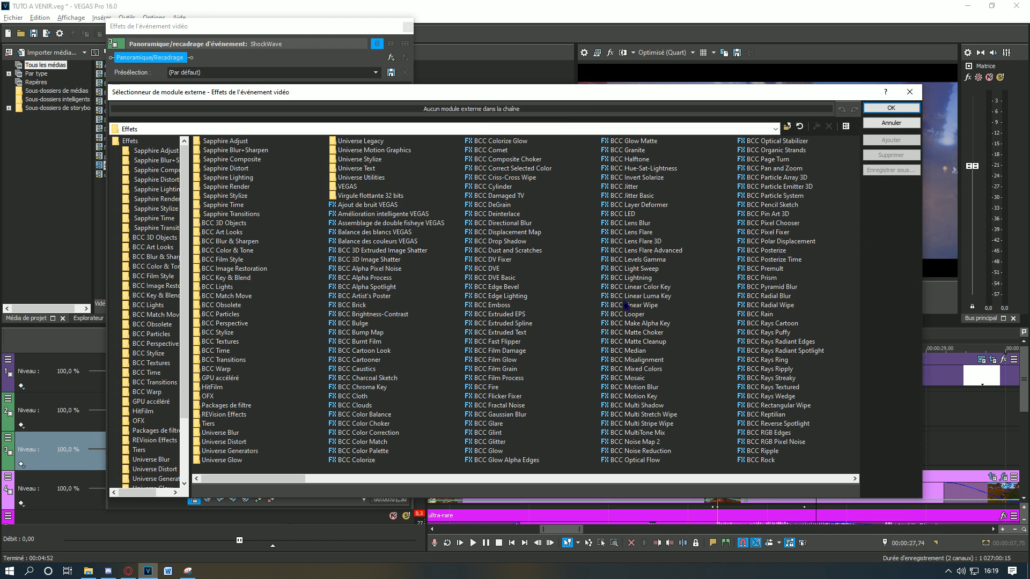
pyautogui.scroll(-6, 636, 306)
pyautogui.scroll(-3, 315, 382)
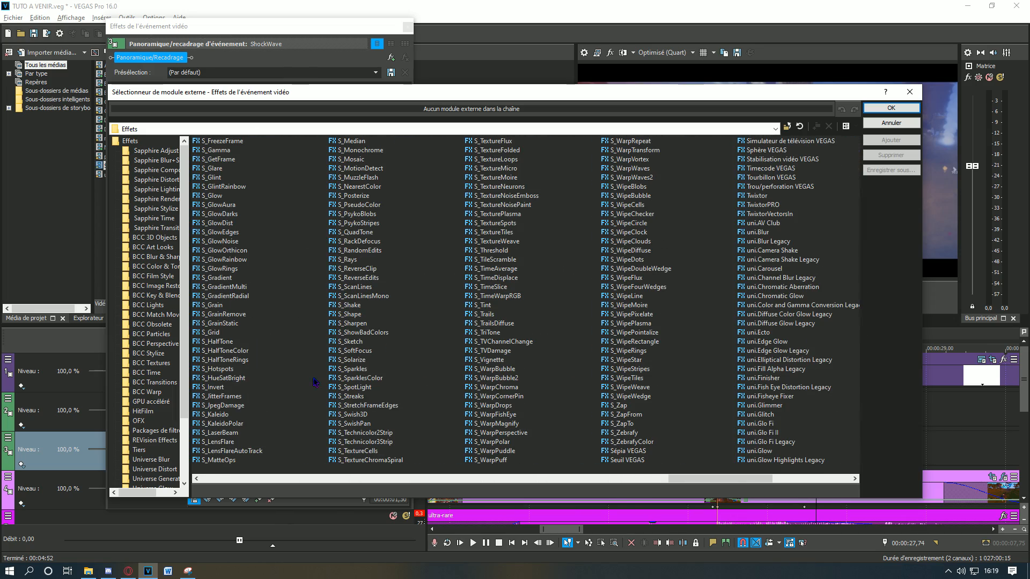
pyautogui.scroll(-1, 602, 383)
pyautogui.scroll(1, 493, 386)
pyautogui.scroll(3, 267, 224)
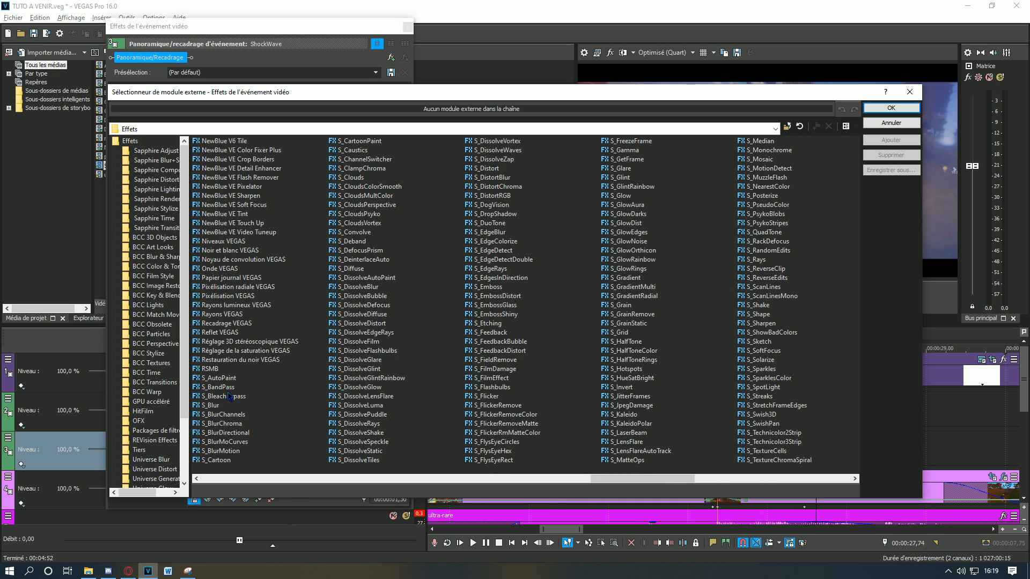
pyautogui.click(223, 442)
pyautogui.click(891, 140)
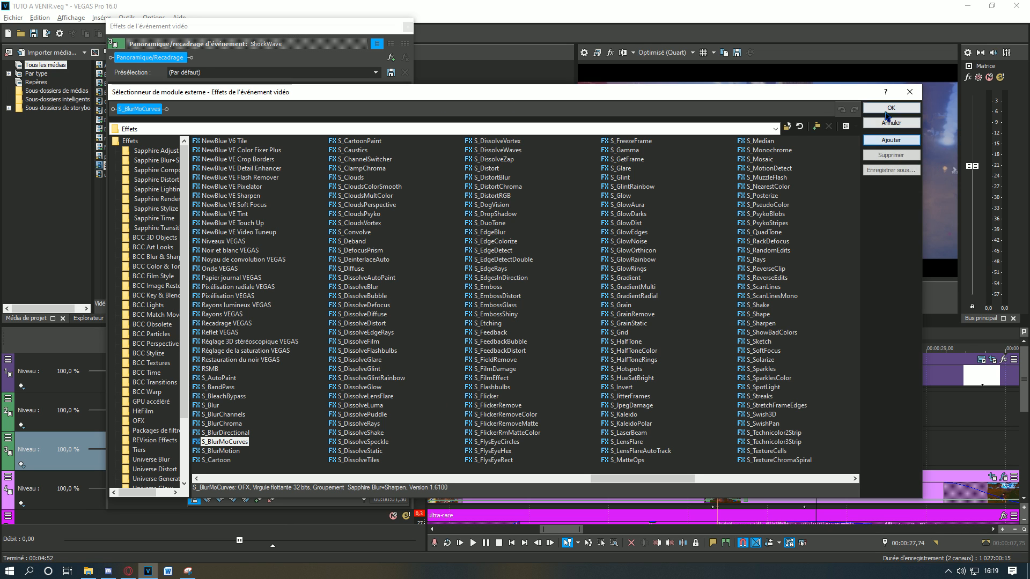
pyautogui.click(891, 108)
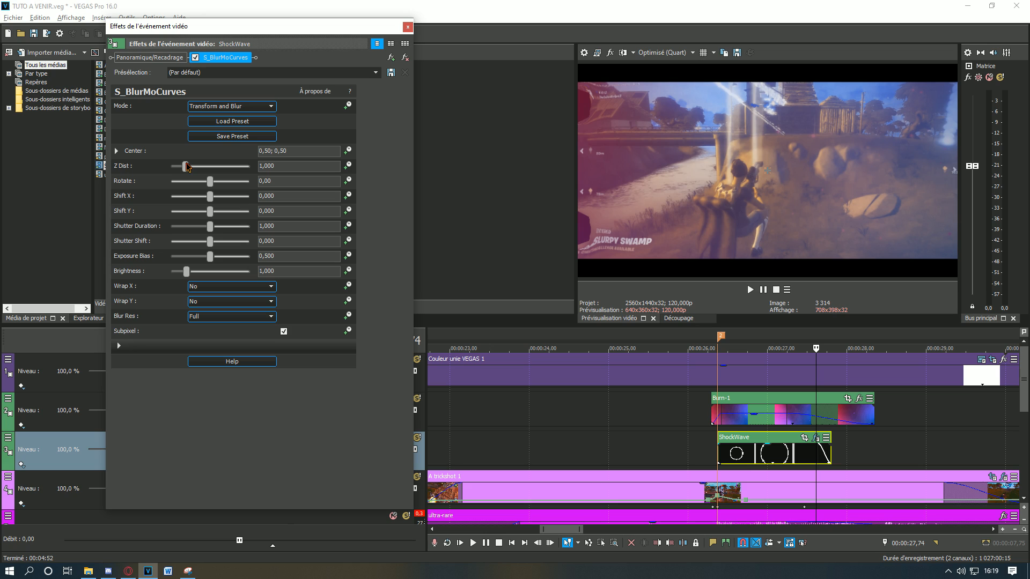
# Set the S_BlurMoCurves Z Dist to 1,133 and preview the shockwave at several points along the ShockWave clip.
pyautogui.moveTo(186, 168); pyautogui.dragTo(190, 168)
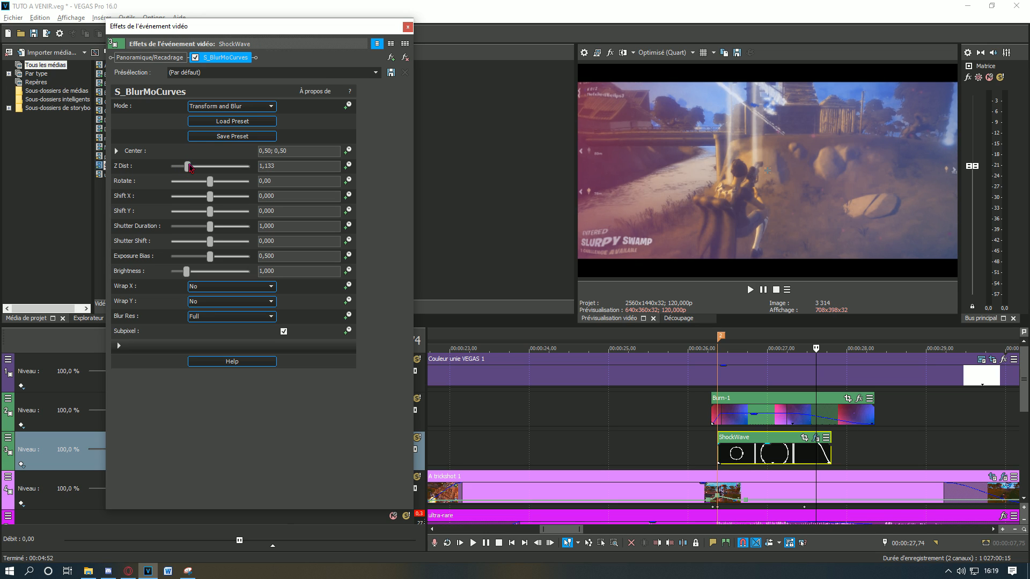
pyautogui.click(805, 447)
pyautogui.click(793, 449)
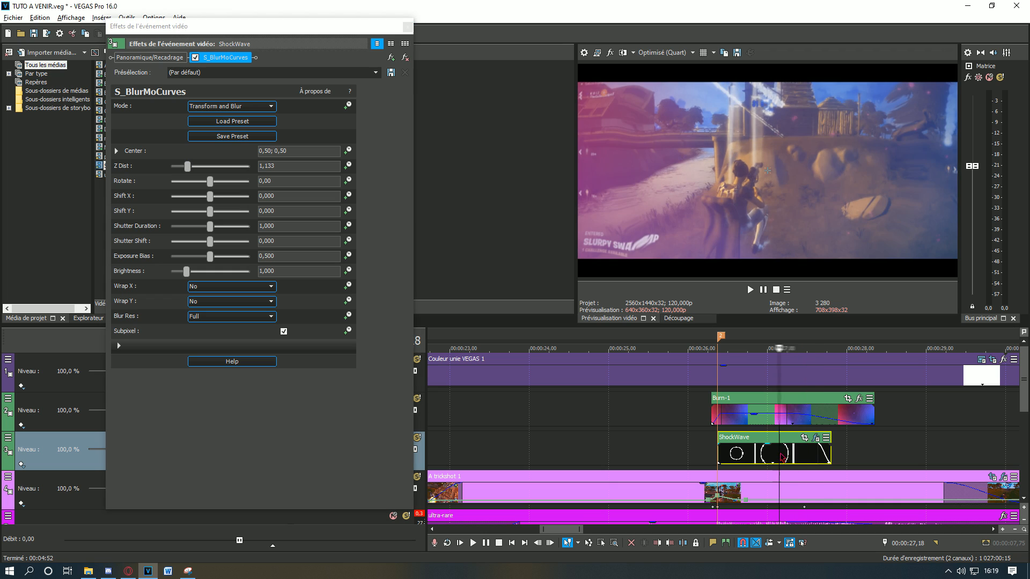
pyautogui.click(779, 451)
pyautogui.click(752, 451)
pyautogui.click(745, 451)
pyautogui.click(740, 450)
pyautogui.click(730, 454)
pyautogui.press('space')
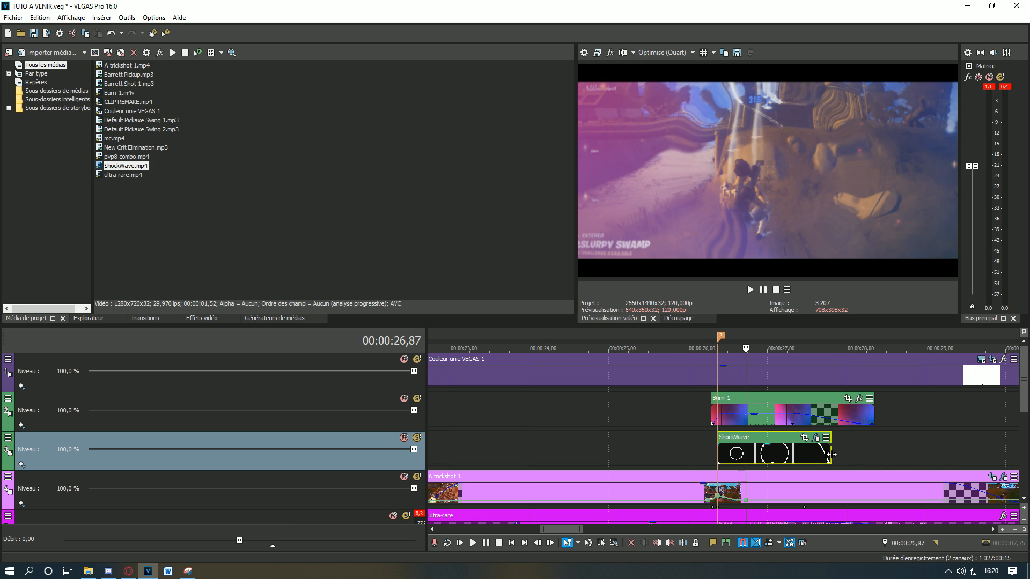
# Time-compress the ShockWave clip so it ends shortly after the 27-second mark, and play back the faster shockwave.
pyautogui.moveTo(831, 455); pyautogui.dragTo(784, 454)
pyautogui.click(718, 456)
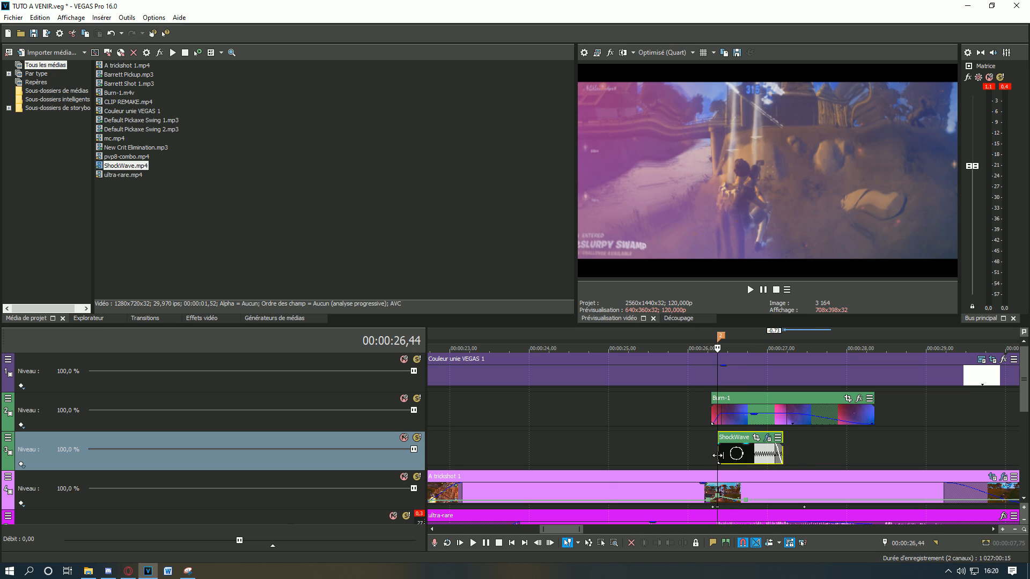
pyautogui.press('space')
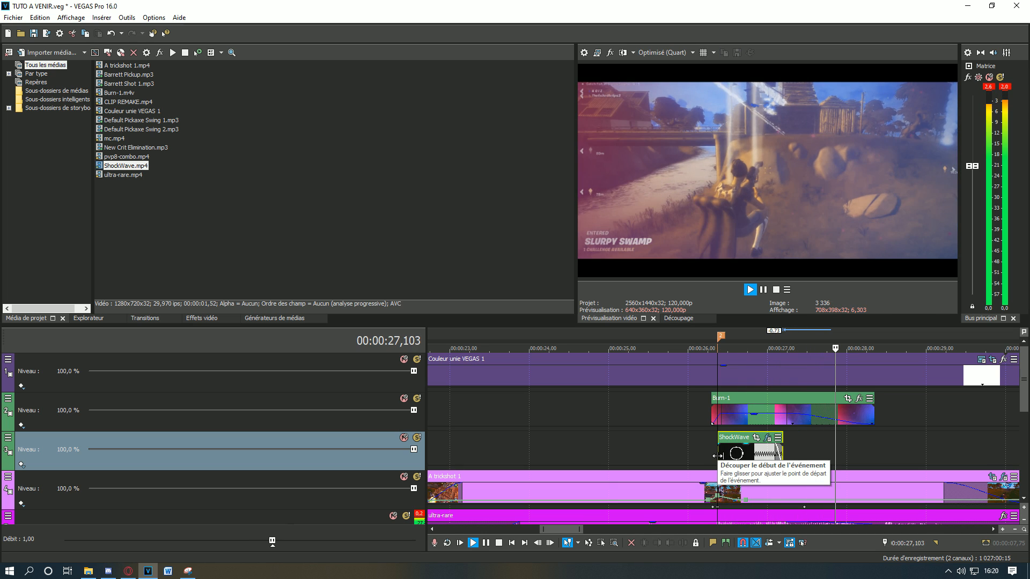
pyautogui.press('space')
pyautogui.click(791, 453)
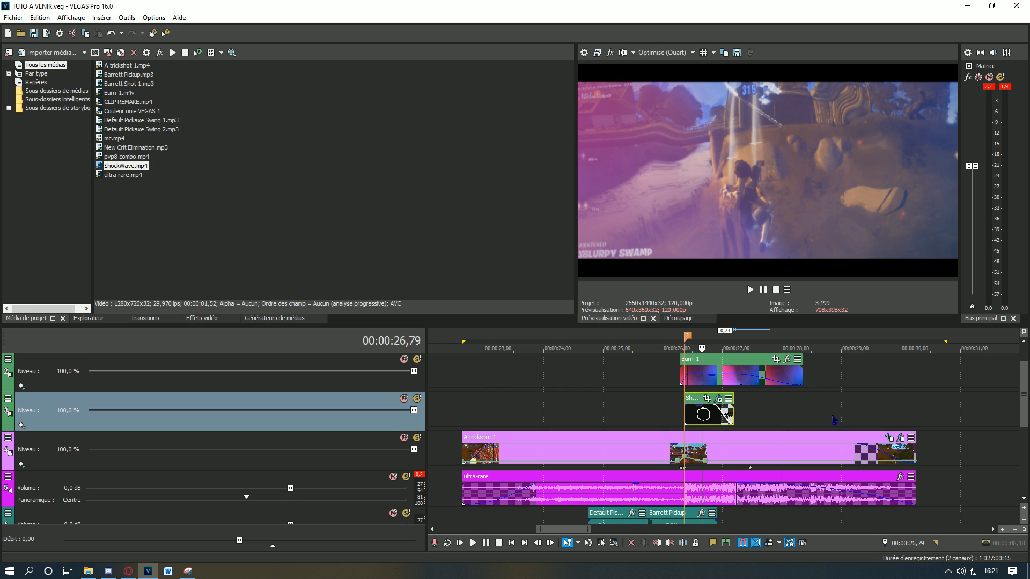
pyautogui.scroll(-3, 826, 421)
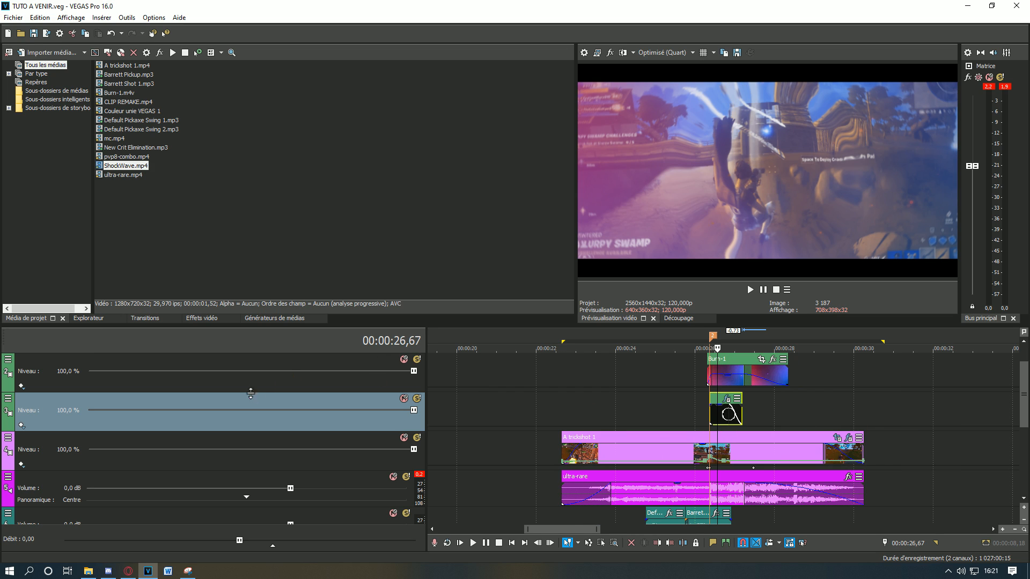
pyautogui.scroll(3, 830, 418)
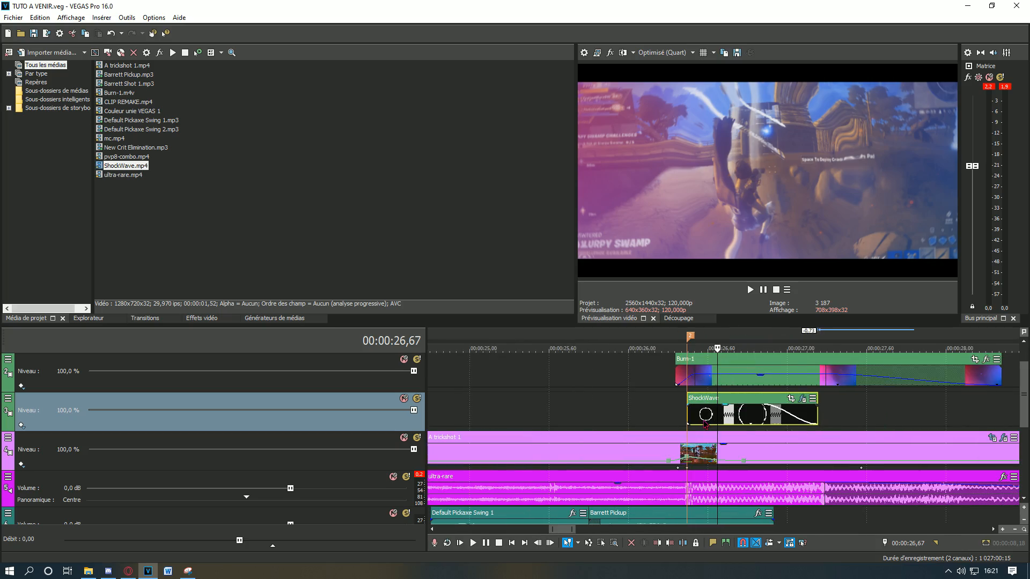
pyautogui.click(731, 415)
pyautogui.click(687, 349)
pyautogui.scroll(-5, 744, 367)
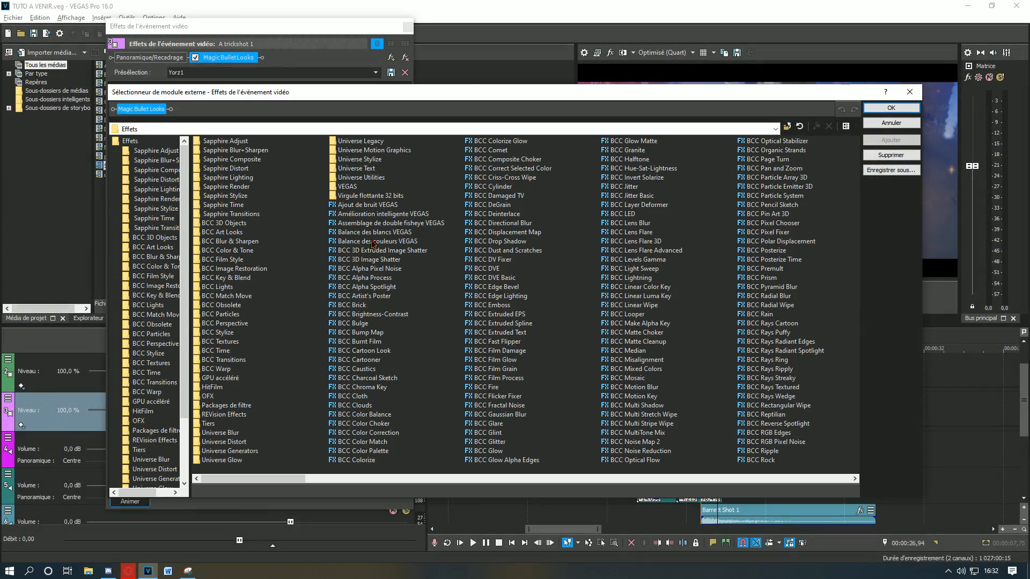
# Add BCC Linear Luma Key to the A trickshot 1 clip's effects and reposition the effects window.
pyautogui.scroll(-1, 660, 262)
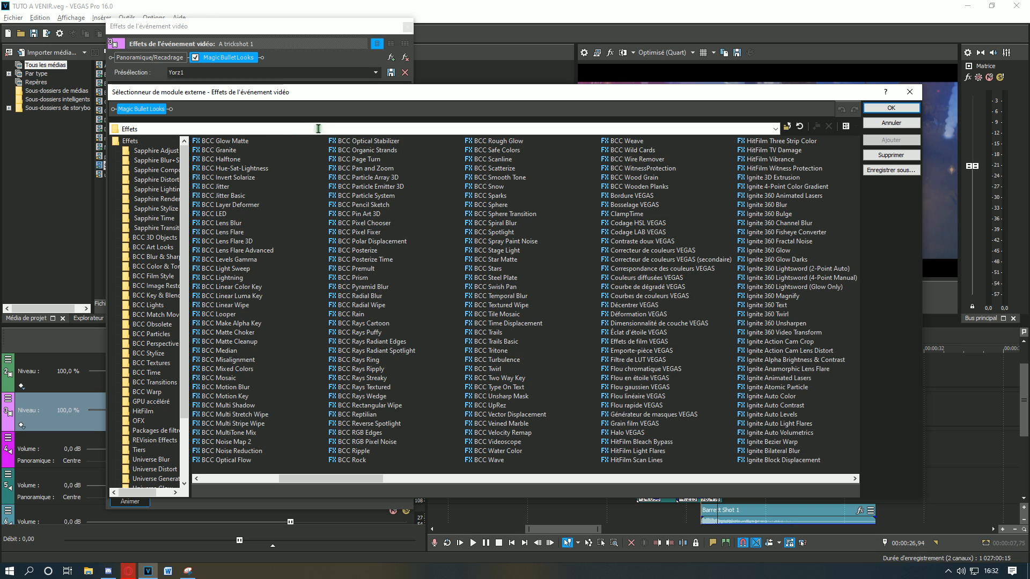
pyautogui.click(246, 296)
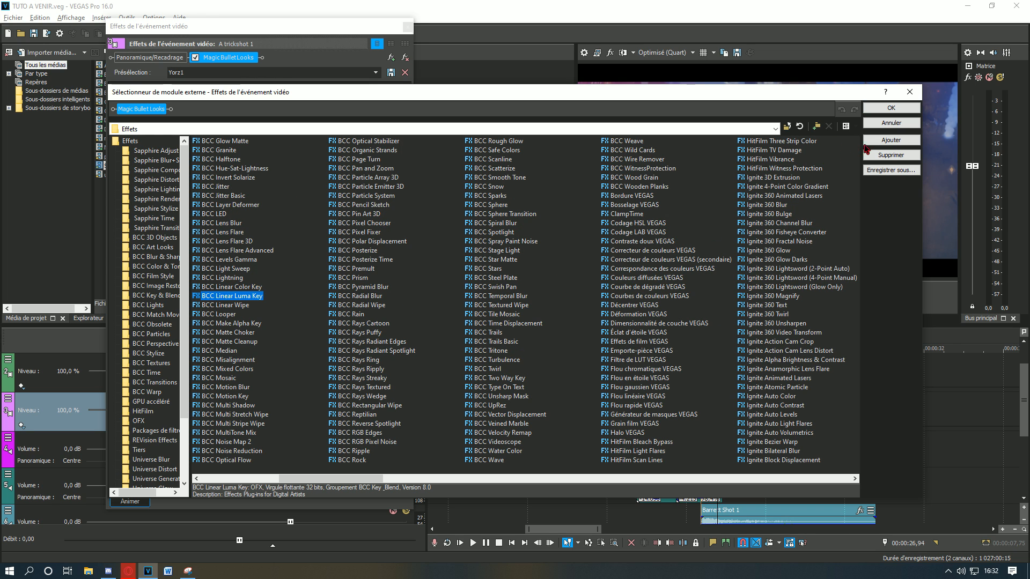
pyautogui.click(891, 108)
pyautogui.moveTo(360, 31); pyautogui.dragTo(561, 110)
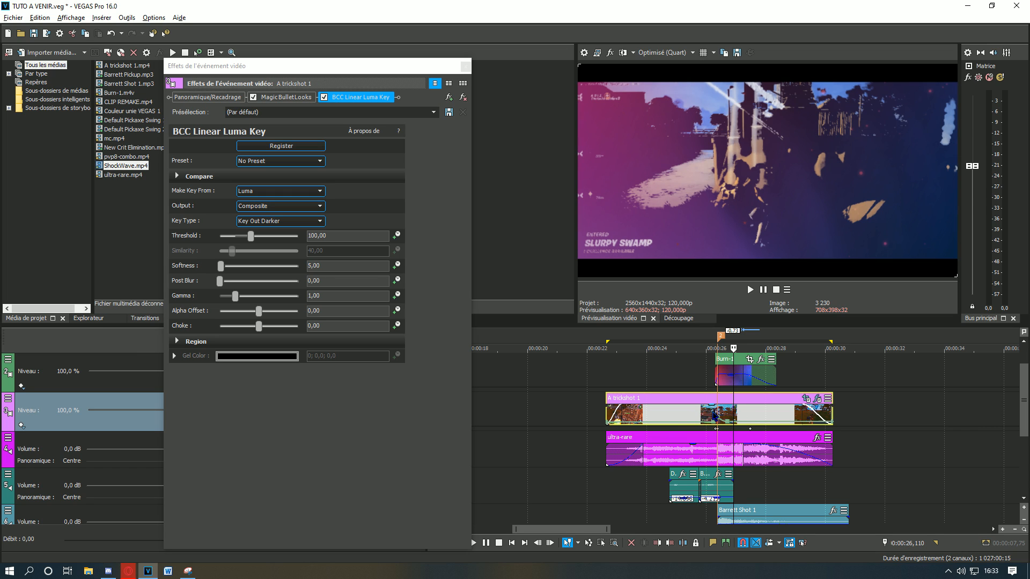
pyautogui.moveTo(397, 64); pyautogui.dragTo(339, 69)
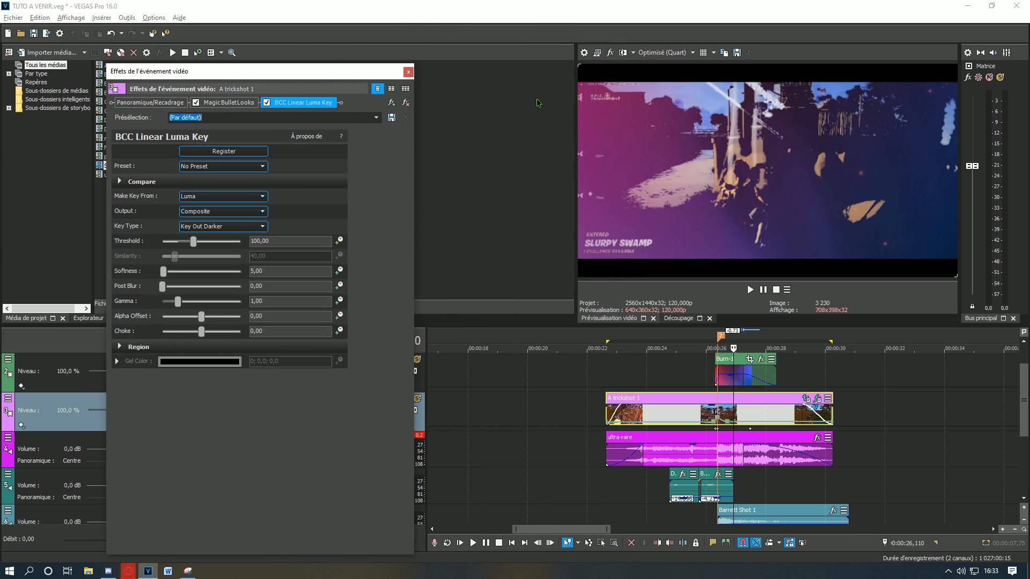
# Apply the skate preset to BCC Linear Luma Key and set its Threshold to 0.
pyautogui.click(376, 117)
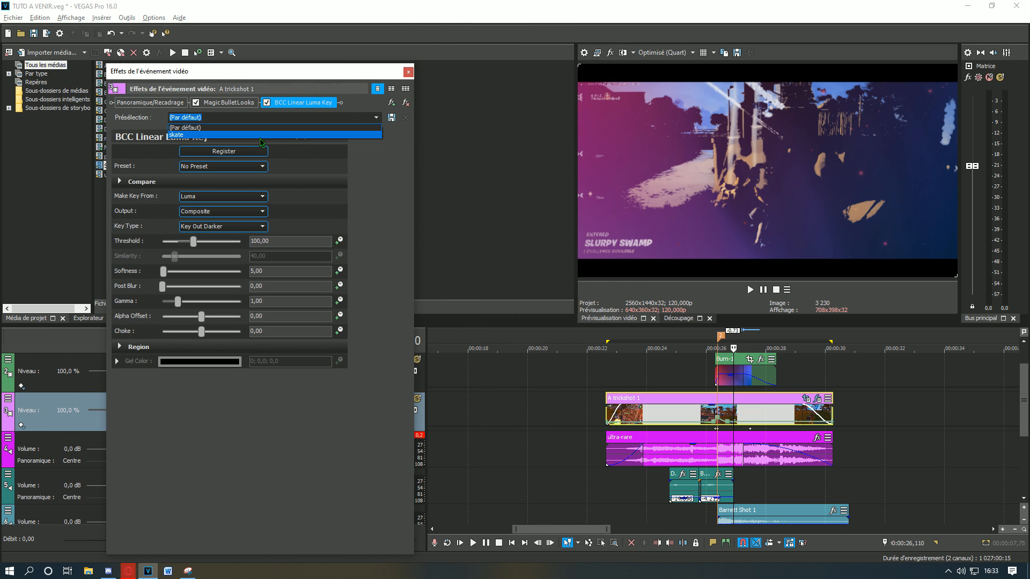
pyautogui.click(261, 135)
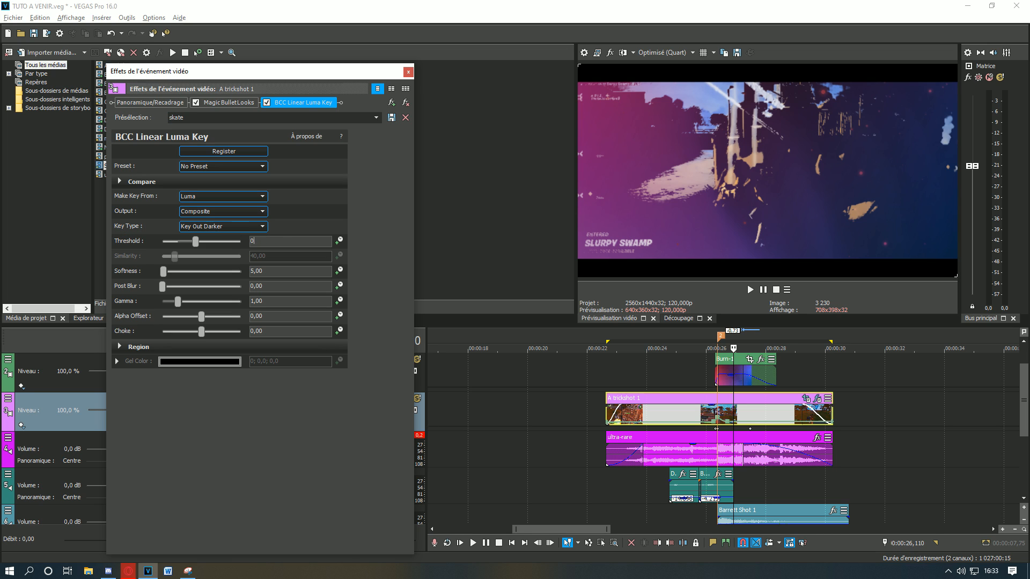
pyautogui.write('0')
pyautogui.press('Return')
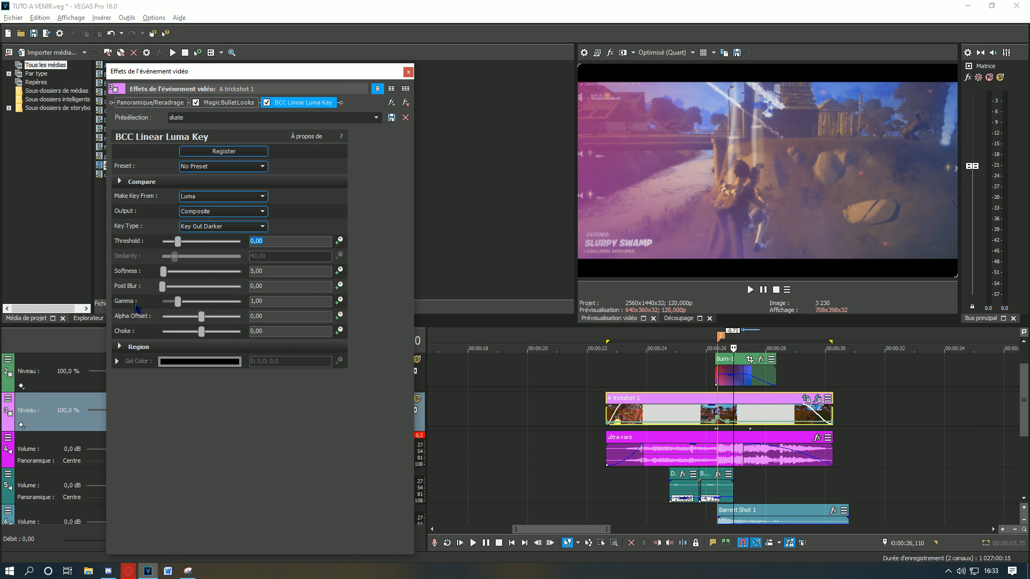
# Move the effects window aside and adjust the luma key's Threshold, trying 76,87 and settling on 42,86.
pyautogui.moveTo(273, 75); pyautogui.dragTo(193, 43)
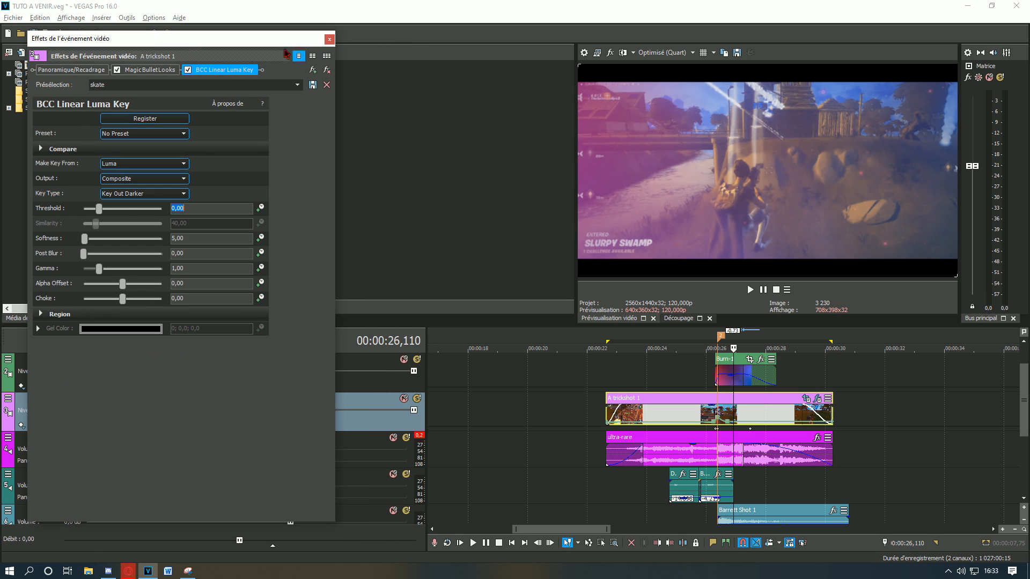
pyautogui.moveTo(104, 213); pyautogui.dragTo(113, 215)
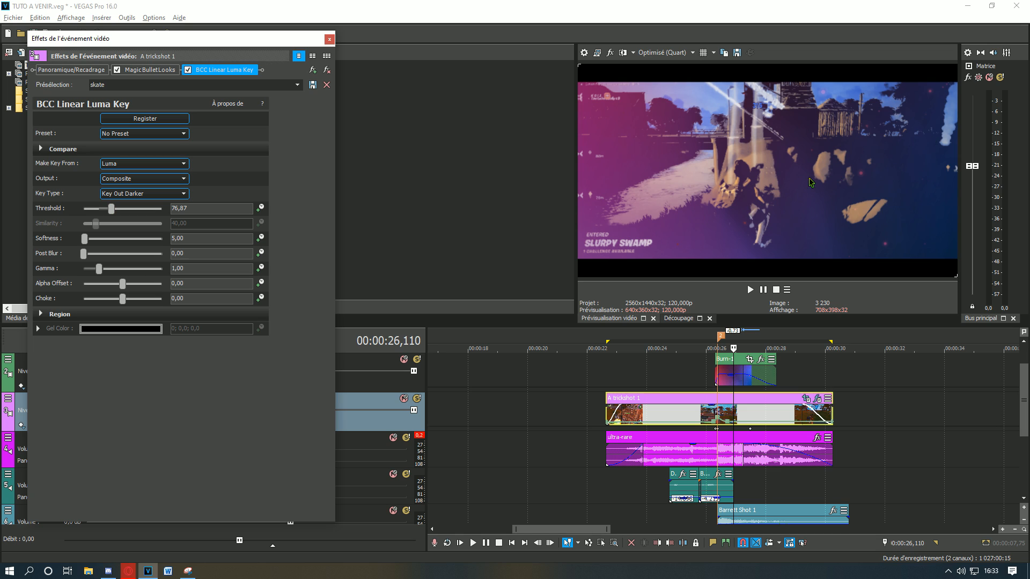
pyautogui.moveTo(112, 212)
pyautogui.mouseDown()
pyautogui.moveTo(148, 211)
pyautogui.moveTo(105, 214)
pyautogui.mouseUp()
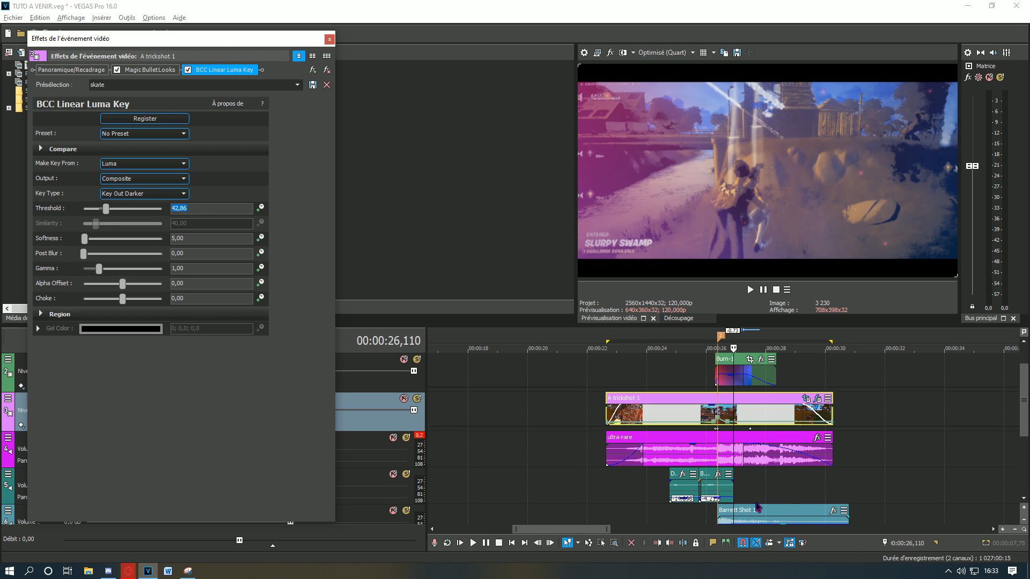
# Place the clutter abstract video from the RAT2NIGHT PACK's OVERLAYS > Horror folder on a new track below the audio tracks, starting just before marker 2.
pyautogui.click(1026, 413)
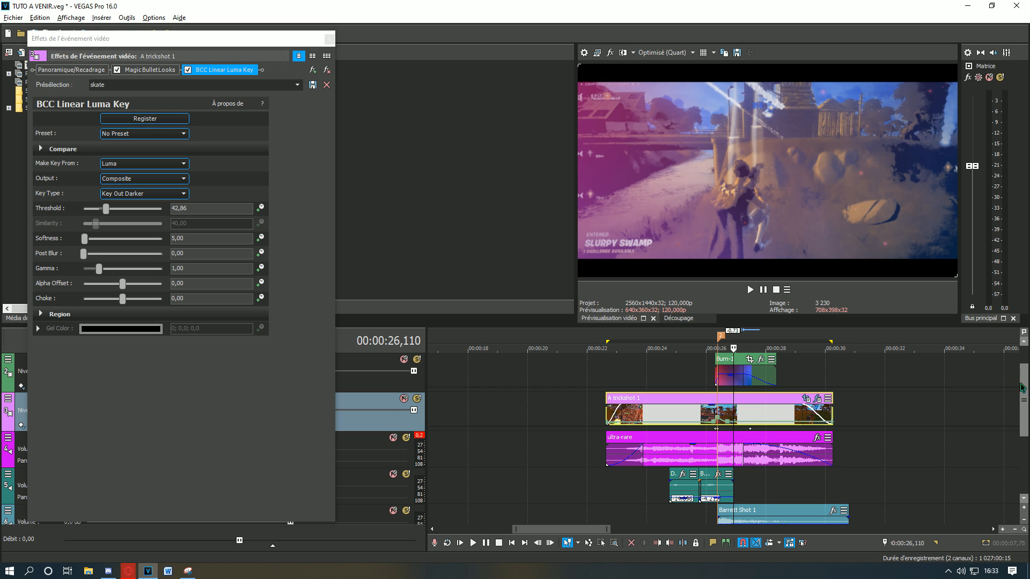
pyautogui.moveTo(1025, 402); pyautogui.dragTo(1025, 450)
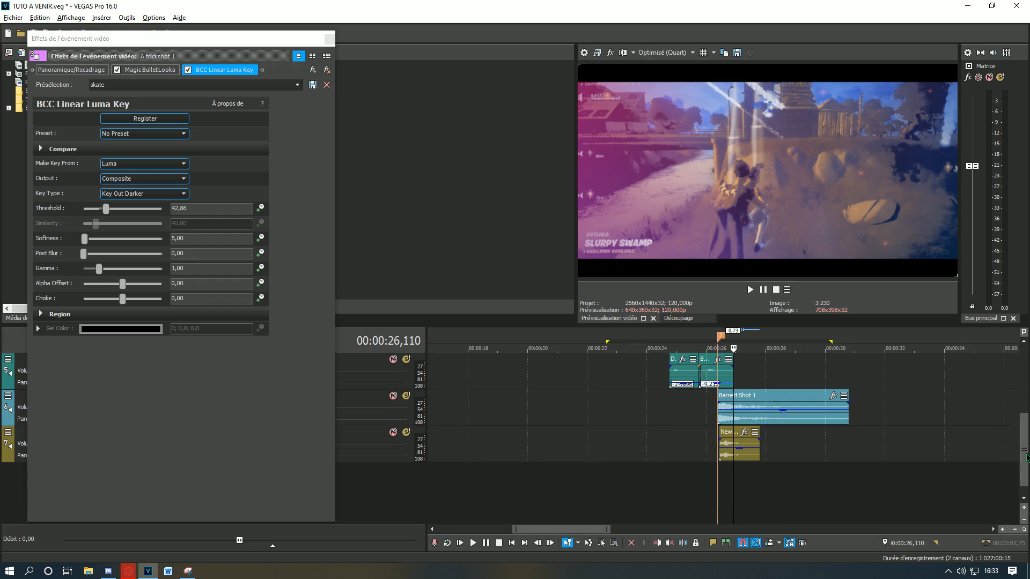
pyautogui.click(147, 571)
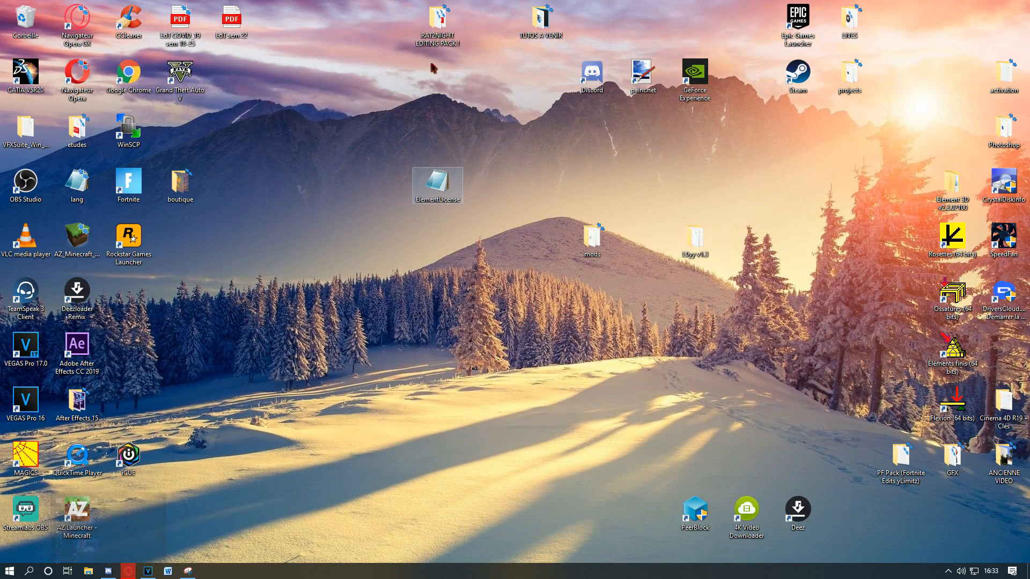
pyautogui.doubleClick(438, 22)
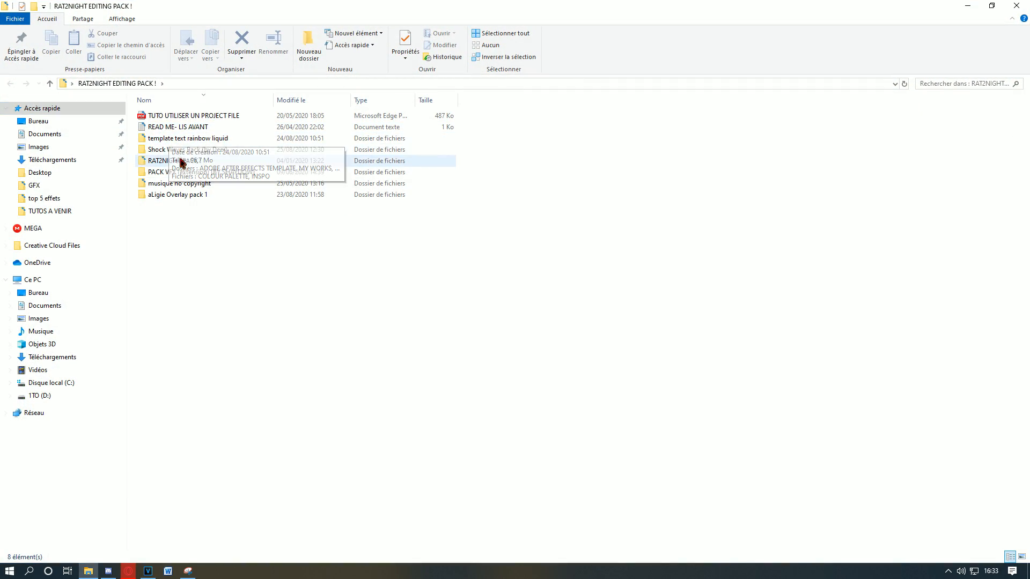
pyautogui.press('super+d')
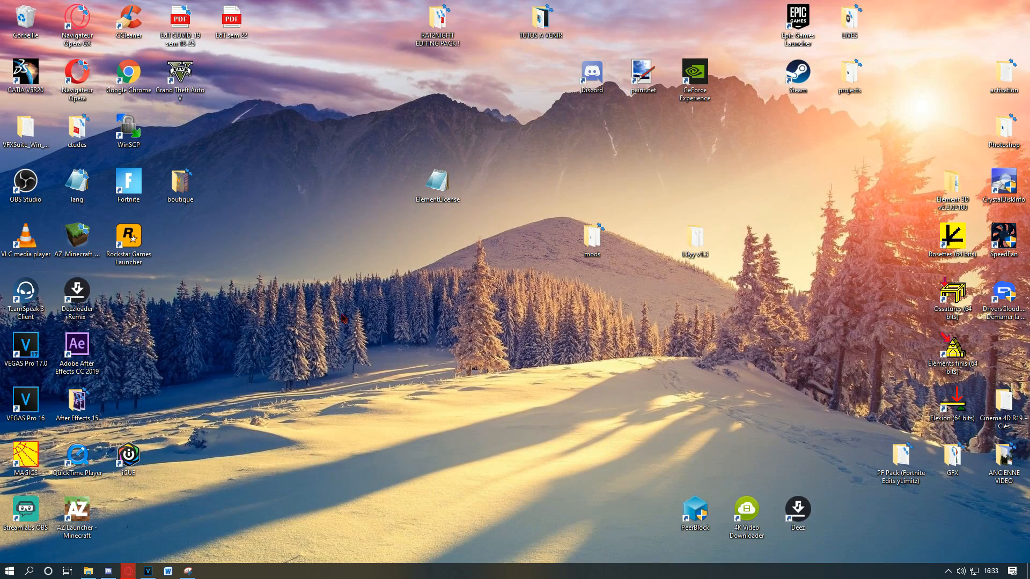
pyautogui.doubleClick(438, 38)
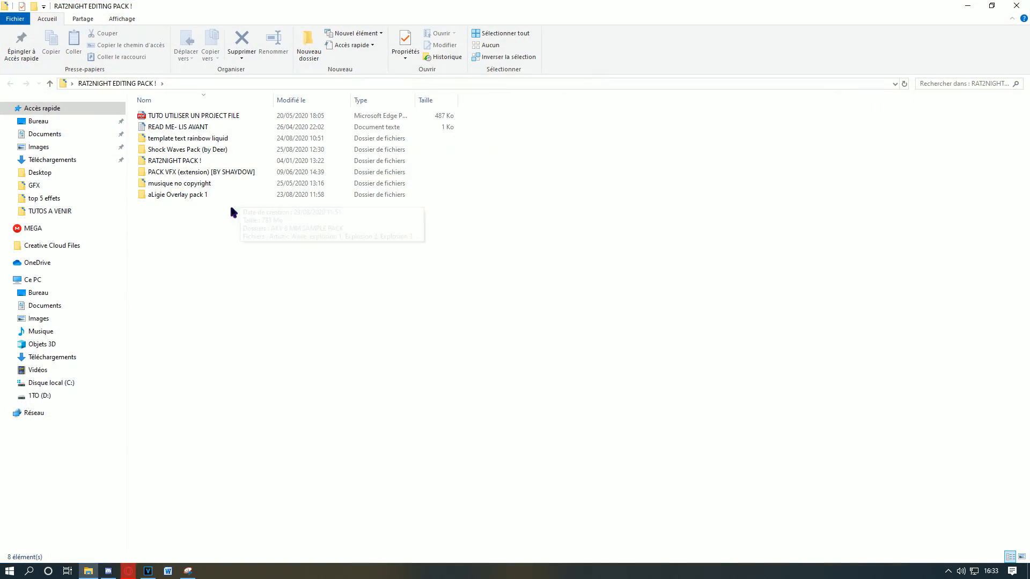
pyautogui.doubleClick(223, 160)
pyautogui.doubleClick(165, 151)
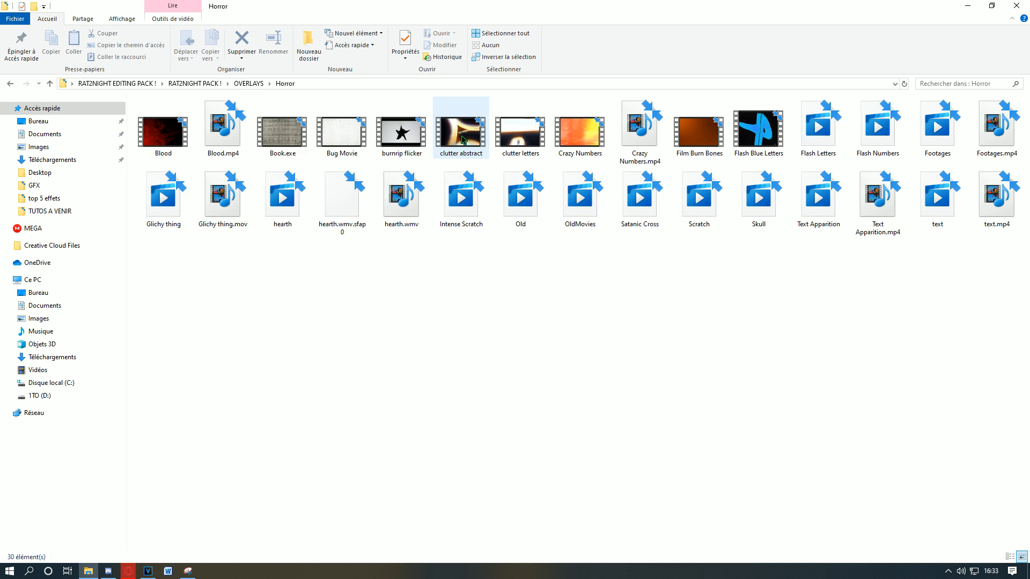
pyautogui.moveTo(460, 137); pyautogui.dragTo(706, 489)
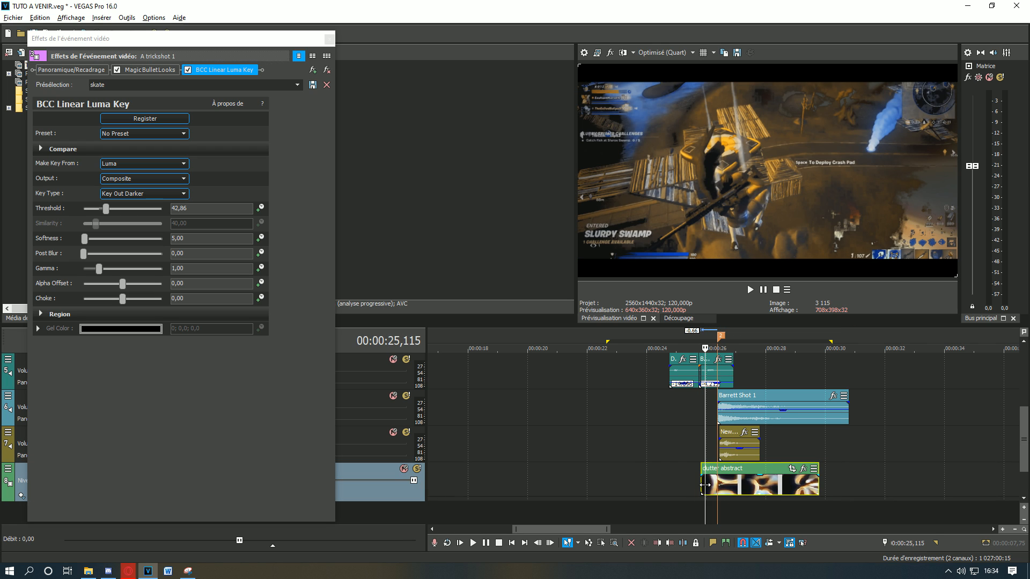
# Play back the shot around marker 2 to check how the clutter abstract overlay shows through the keyed clip.
pyautogui.press('space')
pyautogui.press('space')
pyautogui.click(721, 489)
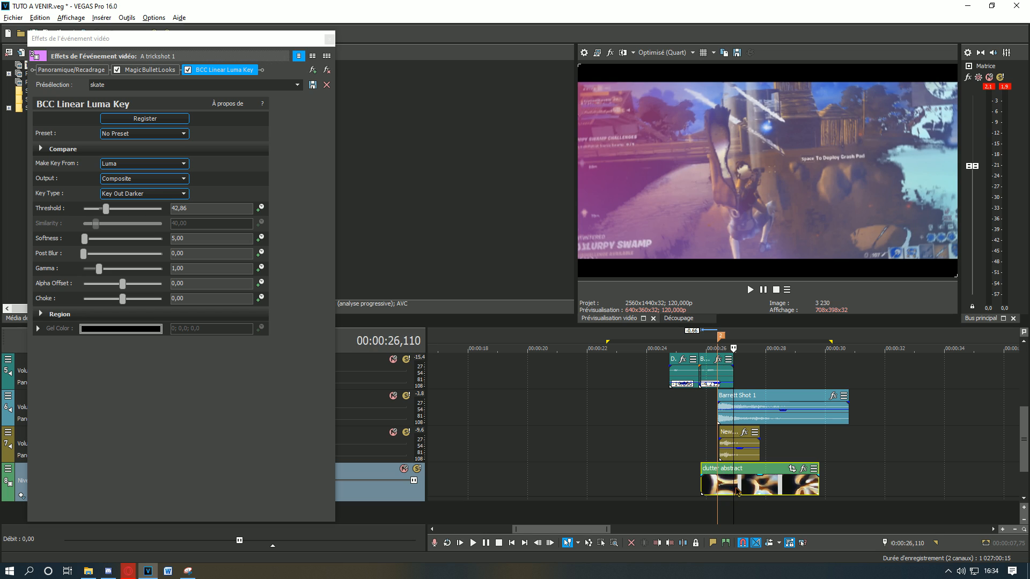
pyautogui.click(750, 486)
pyautogui.press('space')
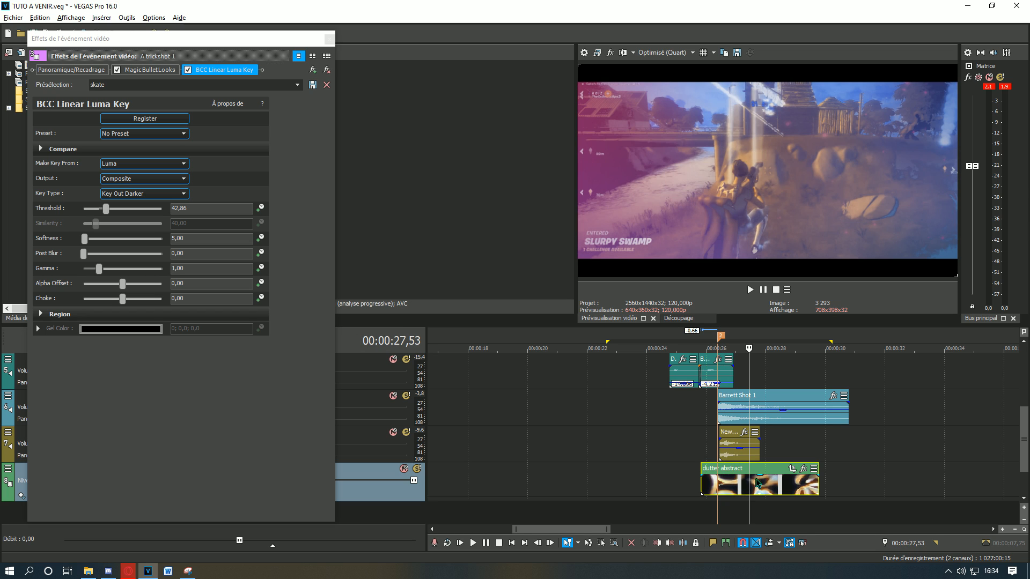
pyautogui.press('space')
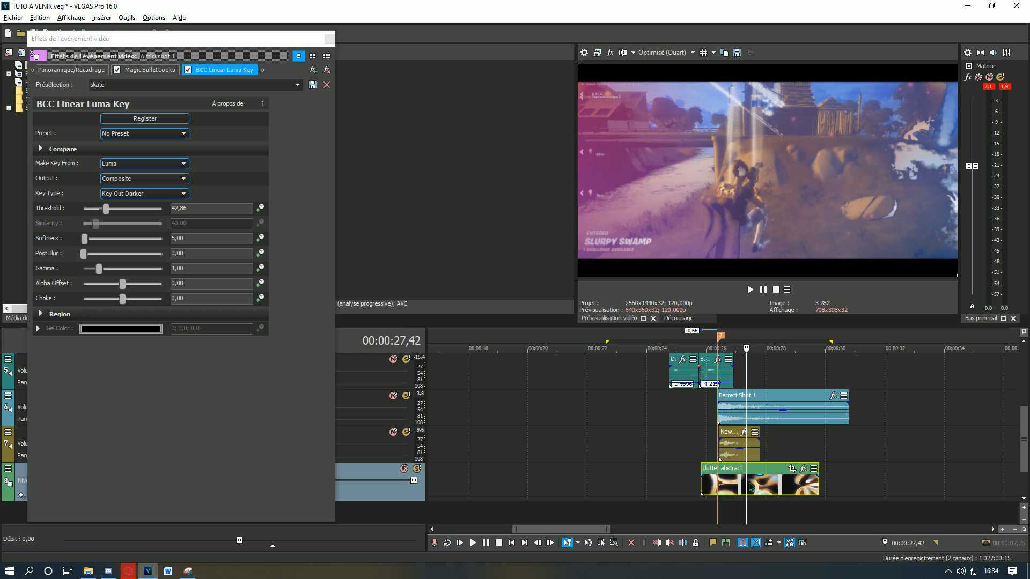
# Just before marker 2 on A trickshot 1, set BCC Linear Luma Key's Threshold to 4 and enable its keyframe animation.
pyautogui.moveTo(106, 209)
pyautogui.mouseDown()
pyautogui.moveTo(125, 210)
pyautogui.moveTo(106, 210)
pyautogui.mouseUp()
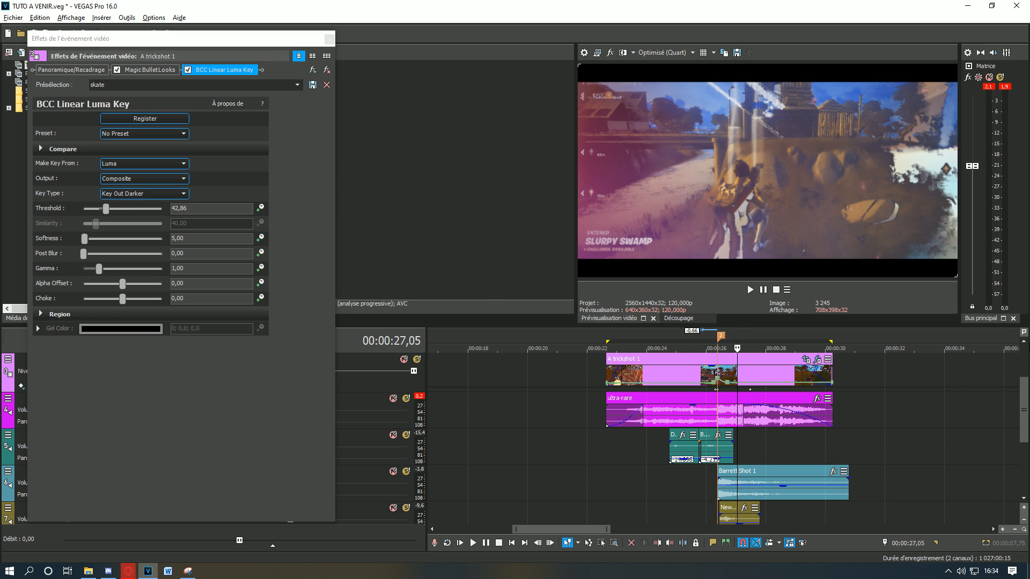
pyautogui.moveTo(1023, 409); pyautogui.dragTo(1024, 393)
pyautogui.click(710, 411)
pyautogui.scroll(5, 892, 425)
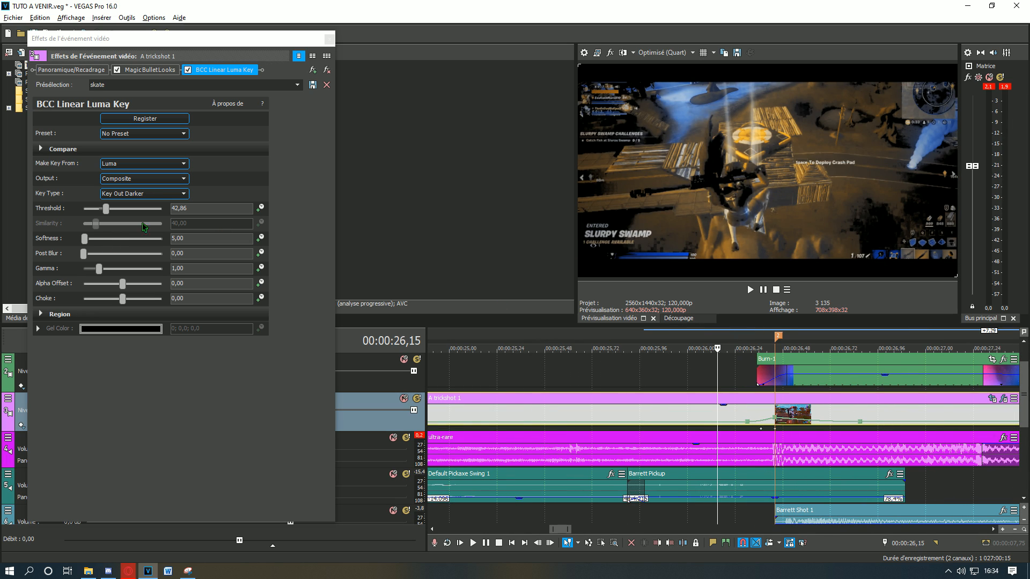
pyautogui.click(198, 208)
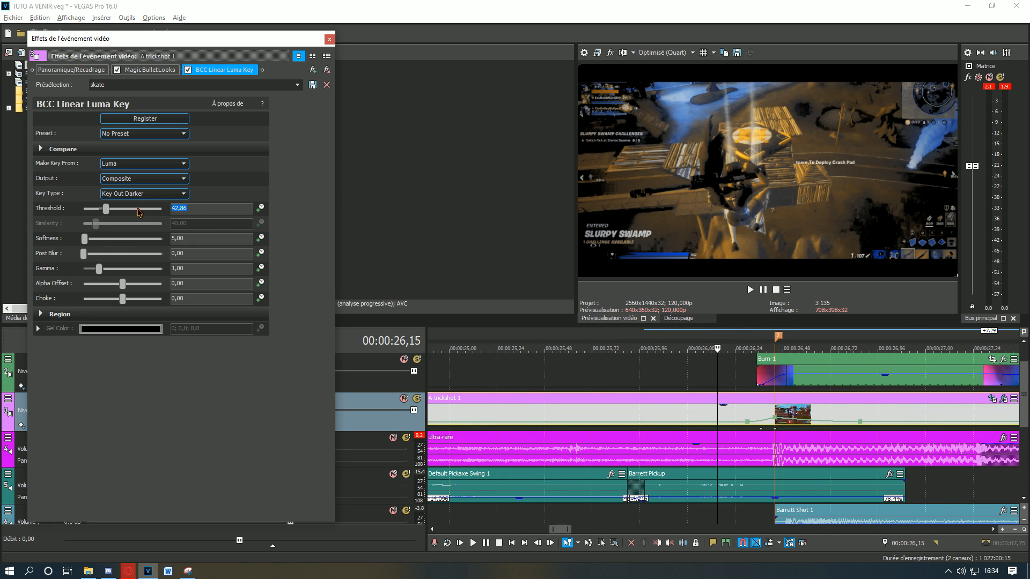
pyautogui.press('Return')
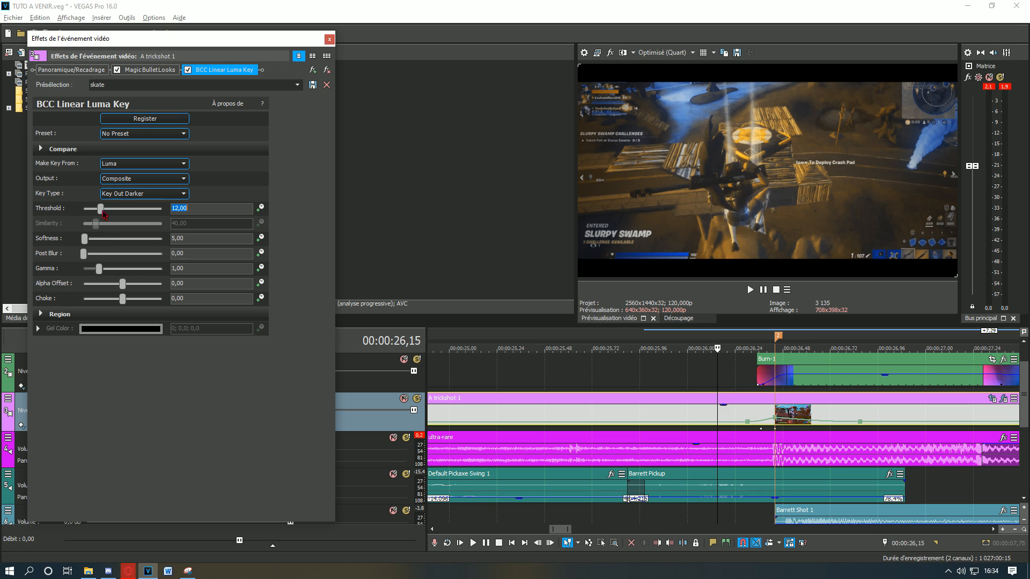
pyautogui.moveTo(107, 215); pyautogui.dragTo(106, 215)
pyautogui.click(261, 209)
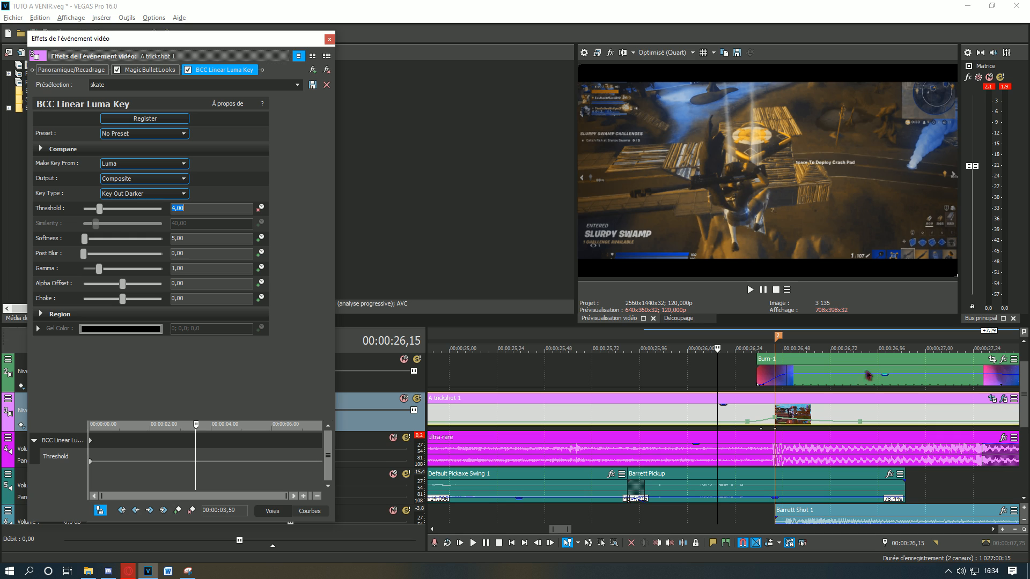
# Add a Threshold keyframe at 00:00:26,14, just before marker 2, and raise the Threshold to 110,88 at the marker.
pyautogui.click(757, 415)
pyautogui.click(744, 416)
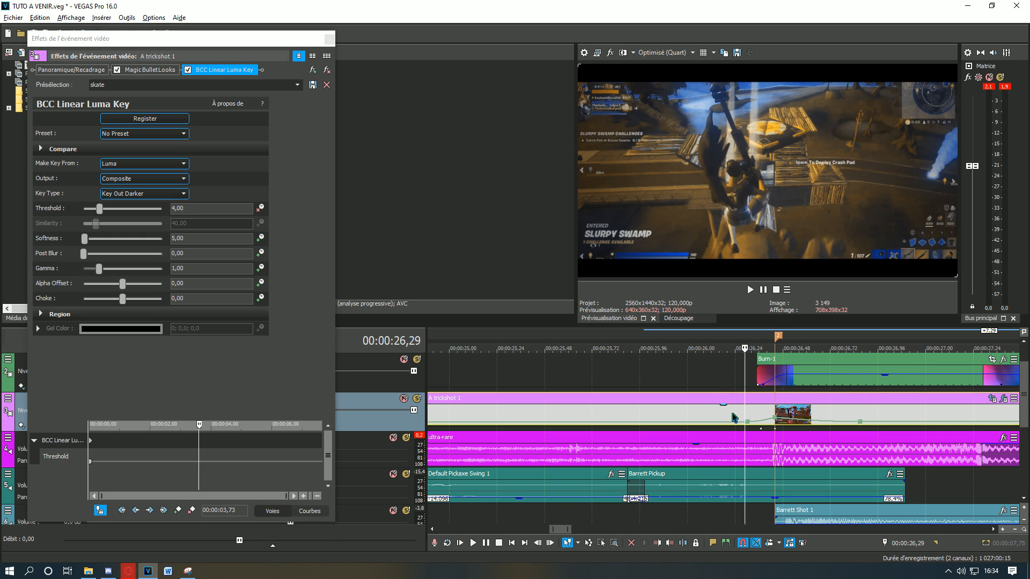
pyautogui.click(731, 415)
pyautogui.click(716, 414)
pyautogui.click(179, 514)
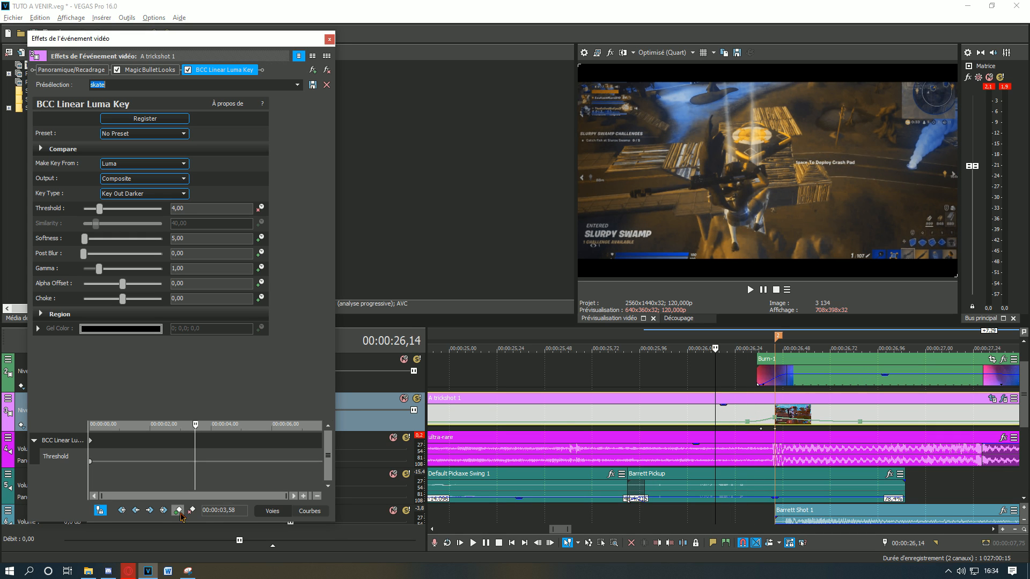
pyautogui.click(775, 405)
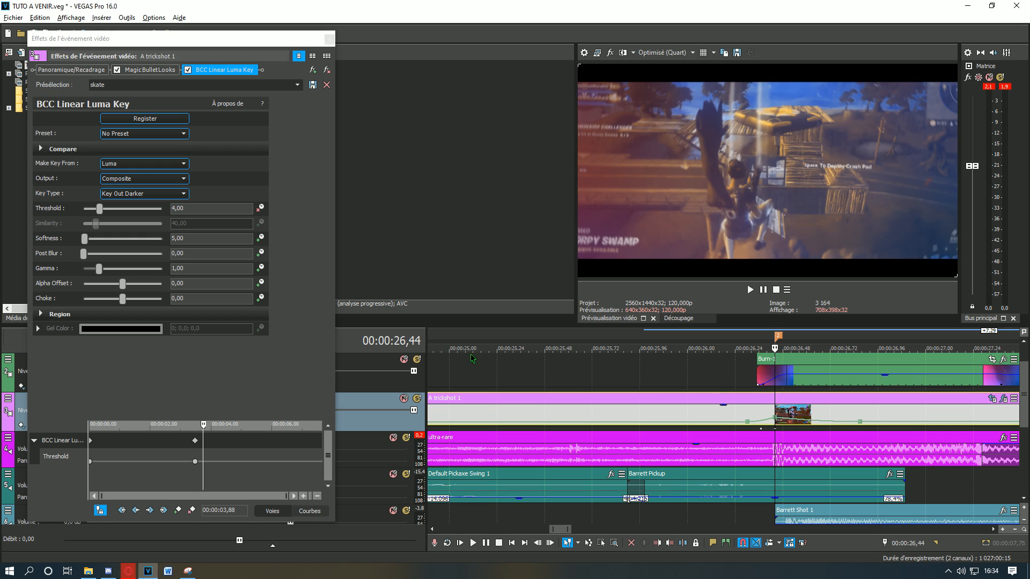
pyautogui.moveTo(101, 211); pyautogui.dragTo(118, 212)
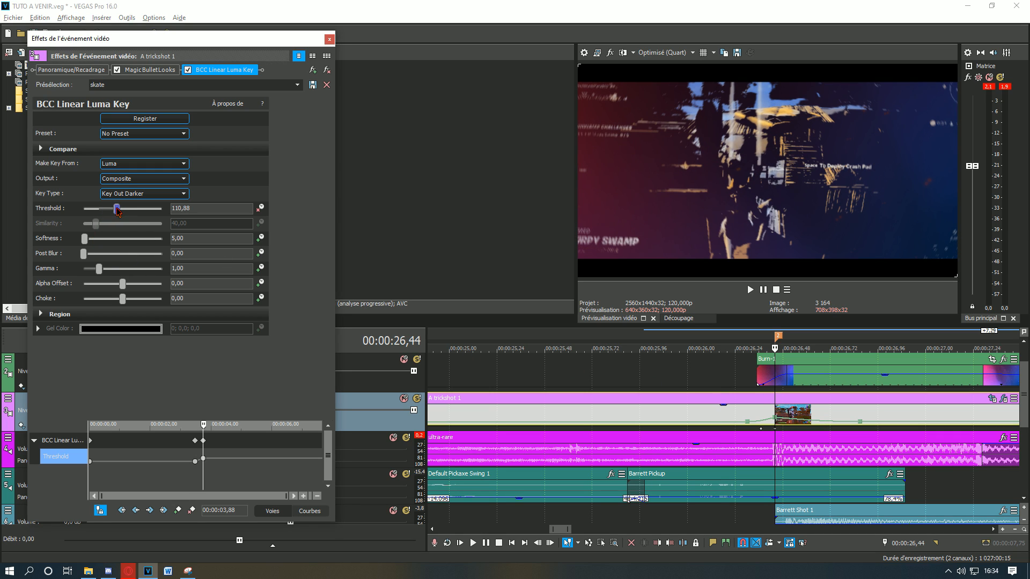
# Play on past marker 2 to 00:00:27,19 and set the luma key's Threshold to 4 there.
pyautogui.scroll(-2, 757, 350)
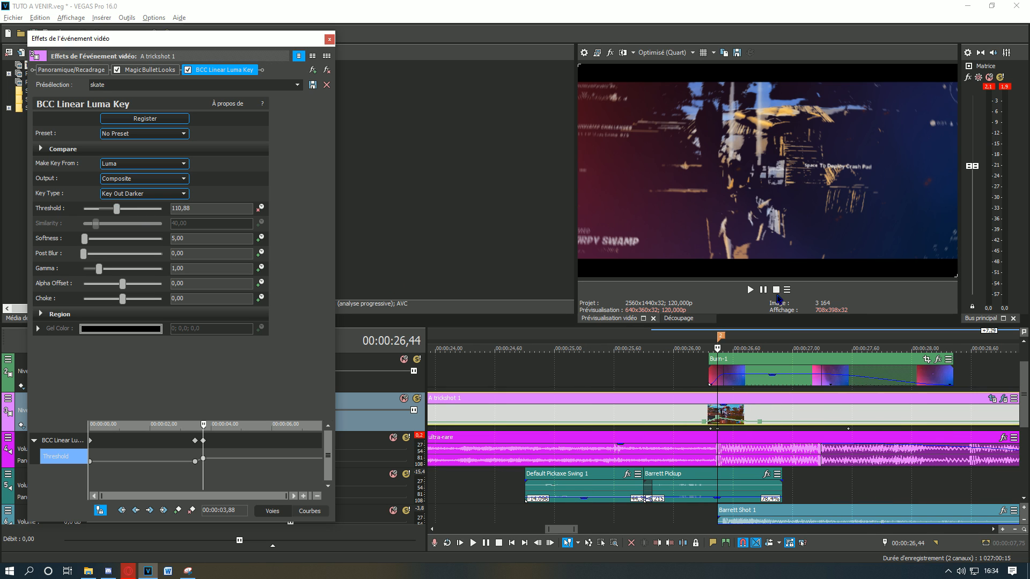
pyautogui.click(752, 290)
pyautogui.click(763, 290)
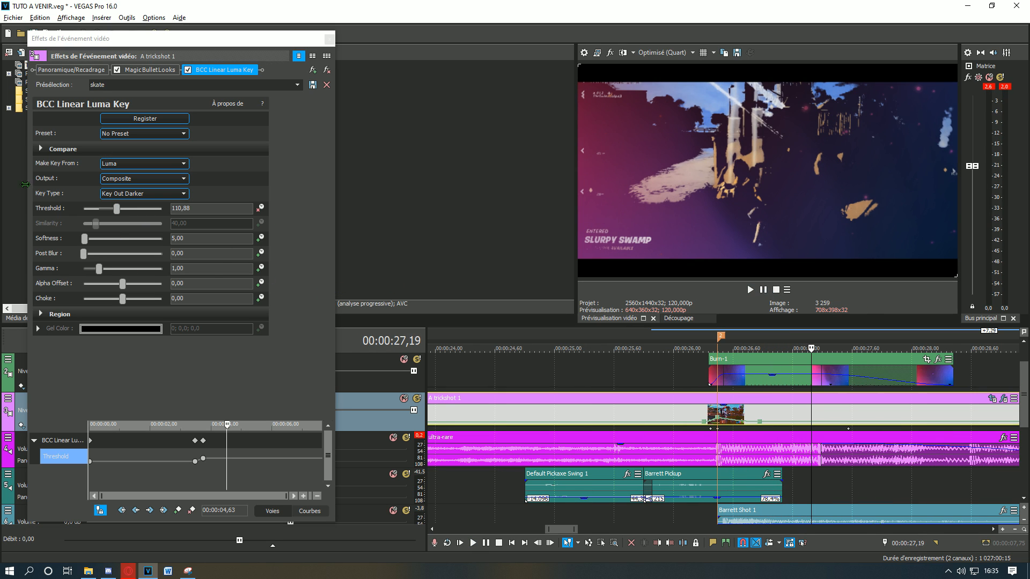
pyautogui.click(193, 208)
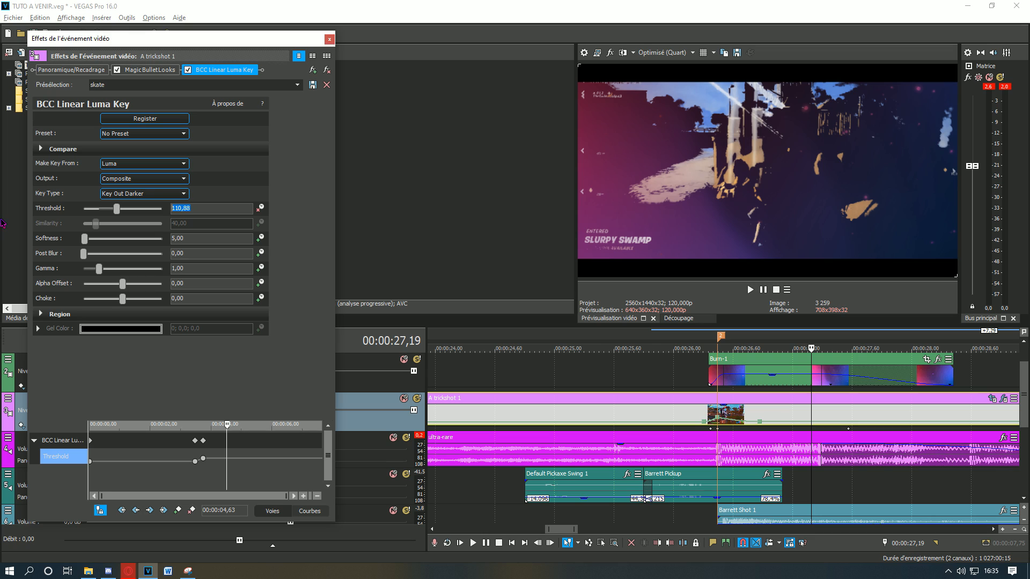
pyautogui.press('Return')
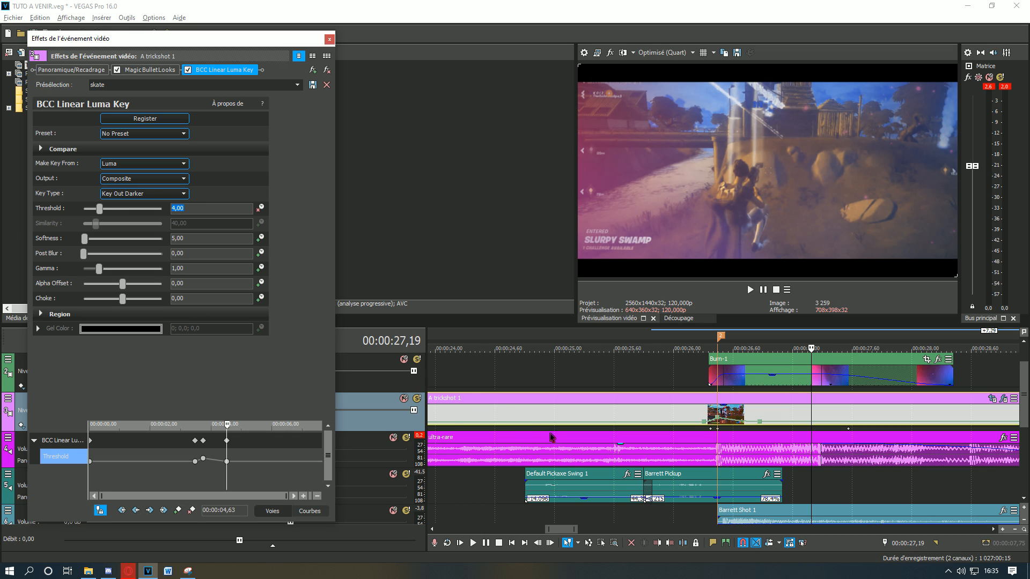
# Set the Threshold keyframe at marker 2 to Fondu rapide and the one just before it to Fondu net.
pyautogui.rightClick(203, 460)
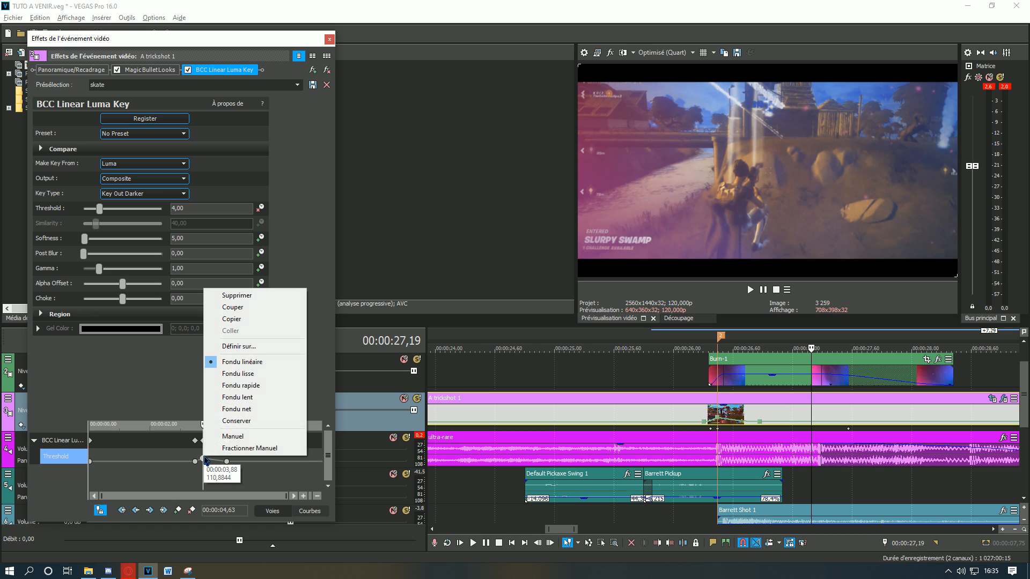
pyautogui.click(241, 388)
pyautogui.click(201, 460)
pyautogui.rightClick(195, 459)
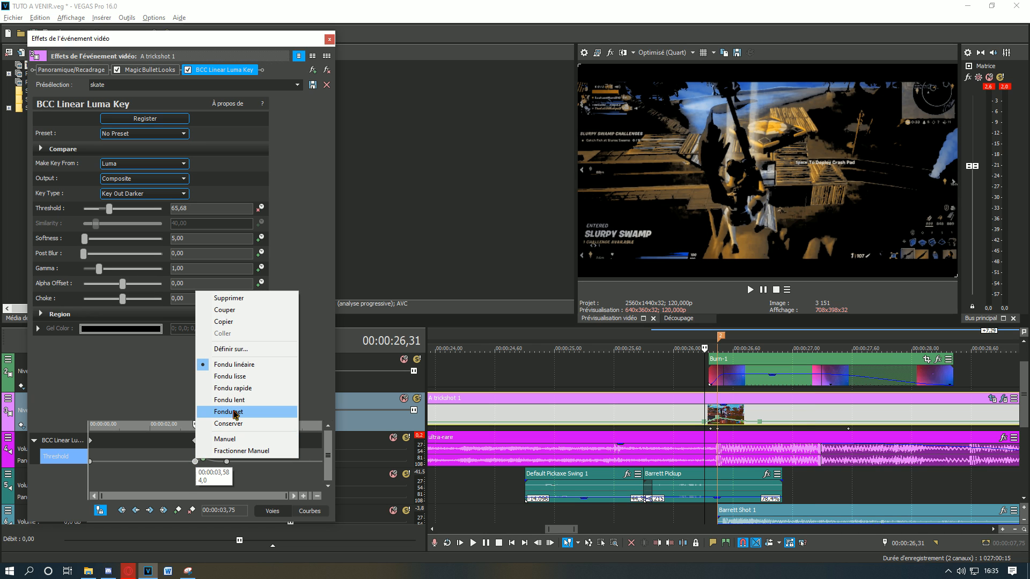
pyautogui.click(234, 412)
# Mark a playback region on the timeline around marker 2 and save the project.
pyautogui.moveTo(685, 390); pyautogui.dragTo(782, 393)
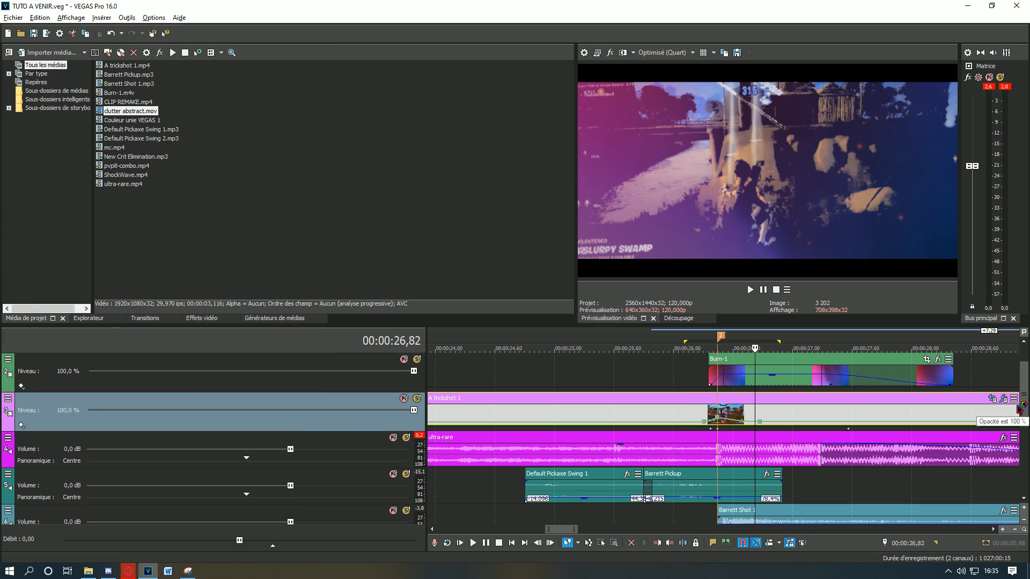
pyautogui.hotkey('ctrl', 's')
# Move the clutter abstract clip so that it starts at marker 2 and play back the result.
pyautogui.moveTo(1024, 396); pyautogui.dragTo(1026, 440)
pyautogui.scroll(-2, 885, 475)
pyautogui.moveTo(886, 476); pyautogui.dragTo(717, 488)
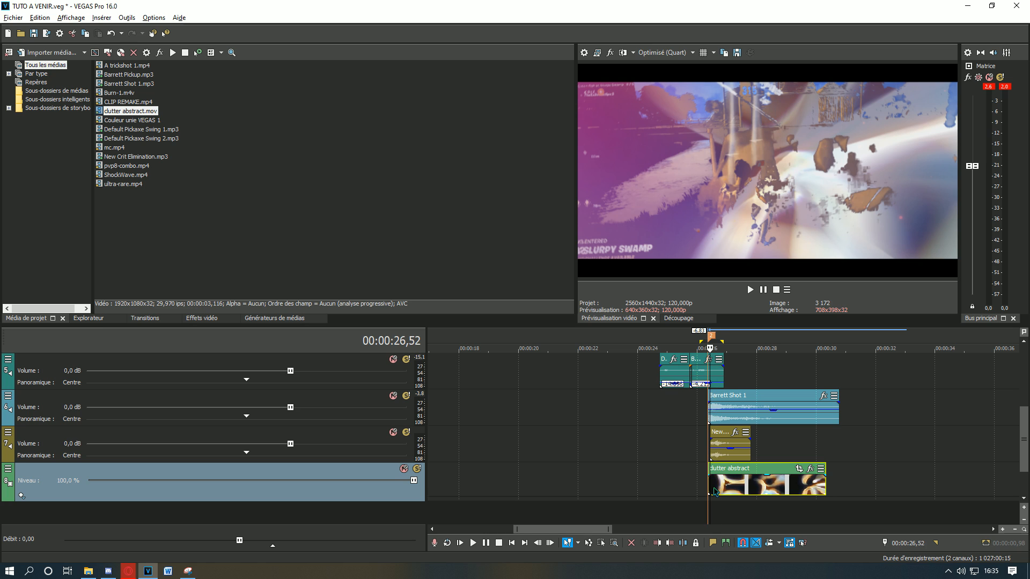
pyautogui.scroll(4, 715, 491)
pyautogui.press('space')
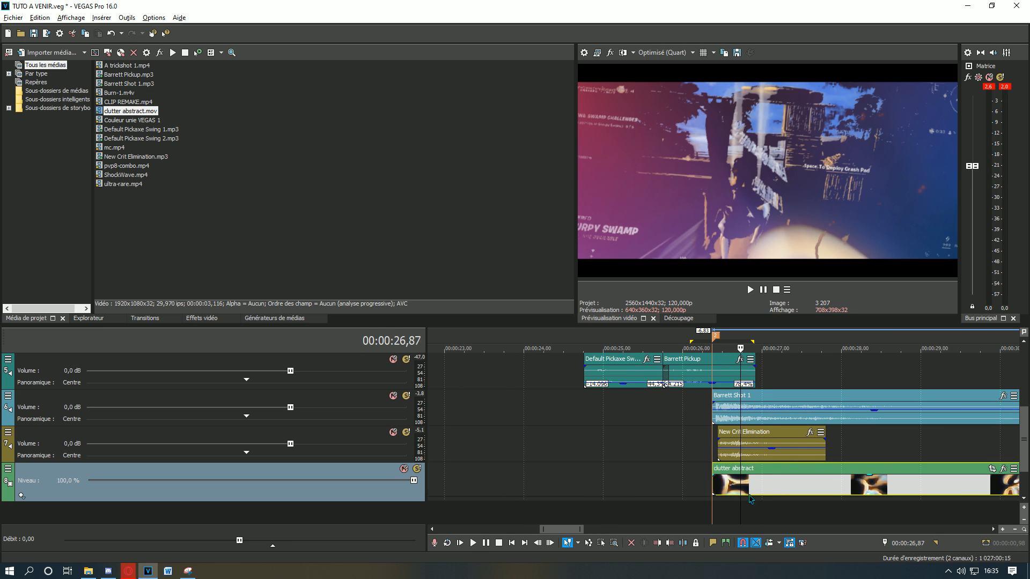
# Cut the clutter abstract clip out of the timeline.
pyautogui.click(774, 488)
pyautogui.hotkey('ctrl', 'x')
pyautogui.moveTo(1025, 446); pyautogui.dragTo(1026, 415)
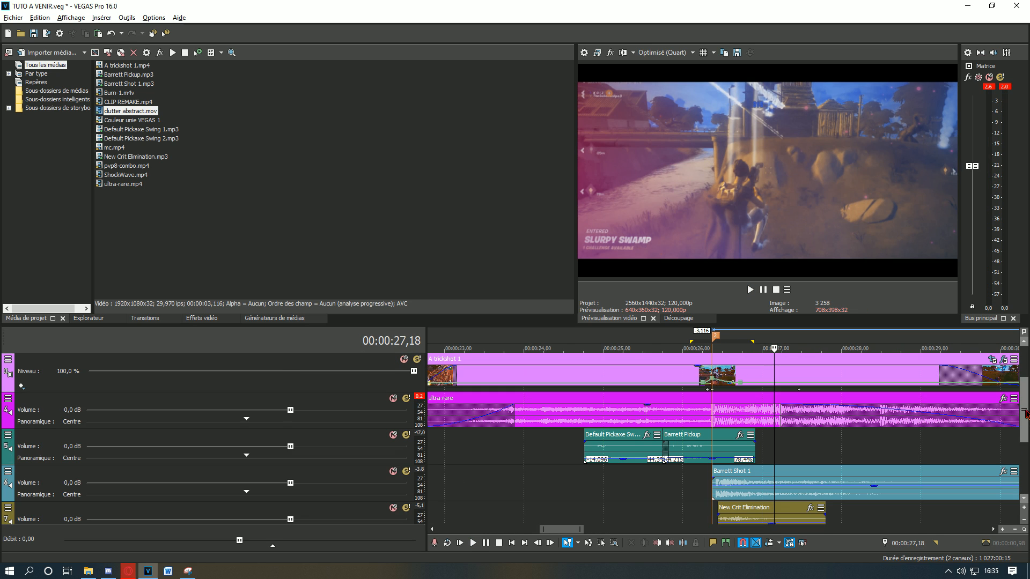
# Duplicate the A trickshot 1 video track and move the copy below all the audio tracks.
pyautogui.rightClick(751, 419)
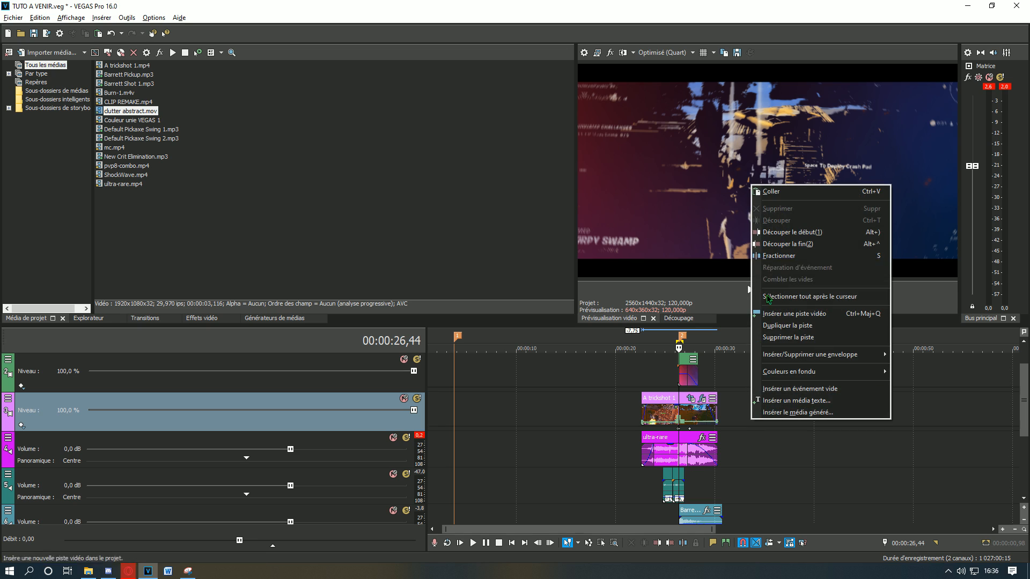
pyautogui.click(788, 326)
pyautogui.moveTo(380, 427); pyautogui.dragTo(404, 479)
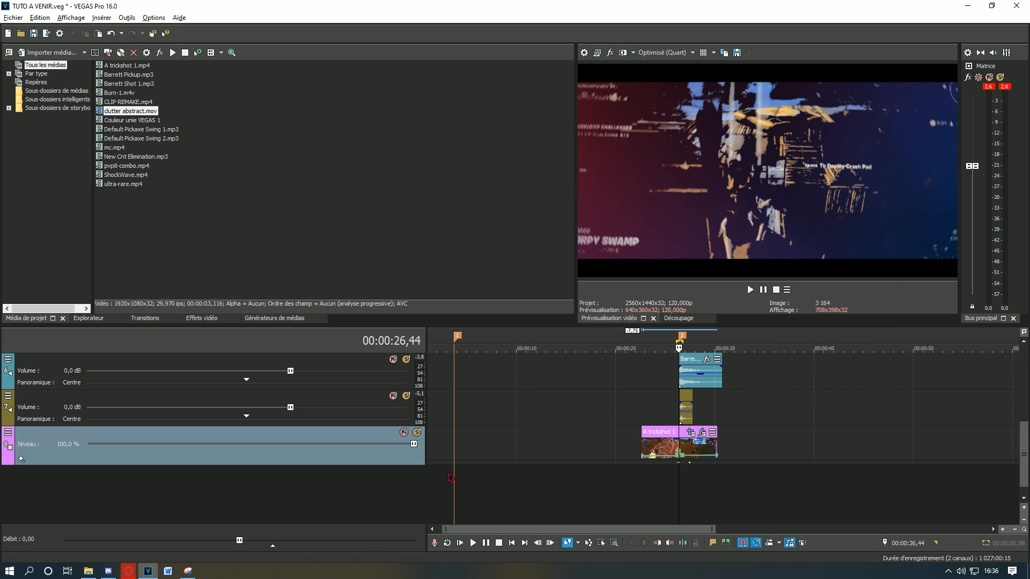
# Remove BCC Linear Luma Key from the duplicated A trickshot 1 clip's effects and close the effects window.
pyautogui.click(702, 432)
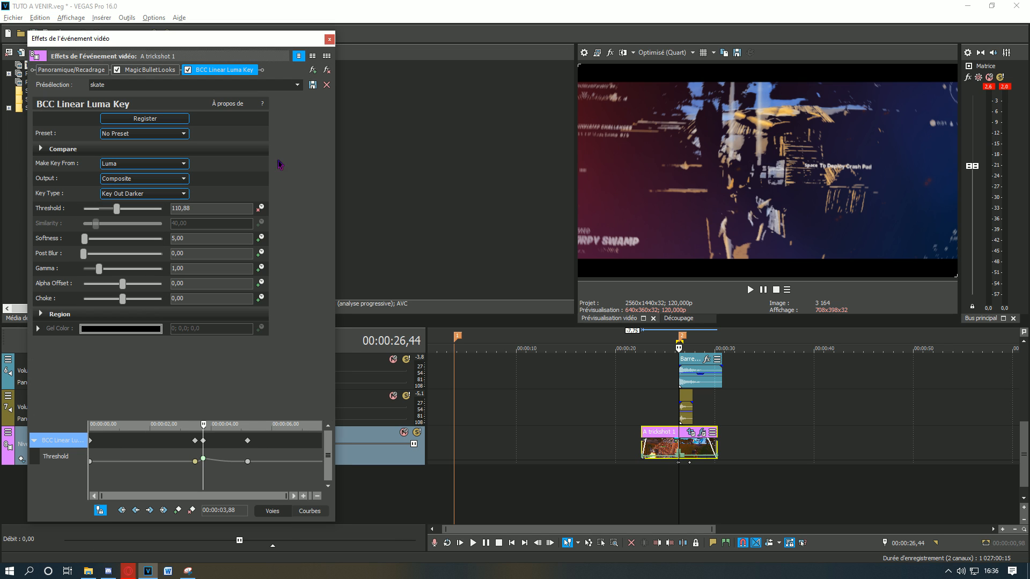
pyautogui.click(326, 70)
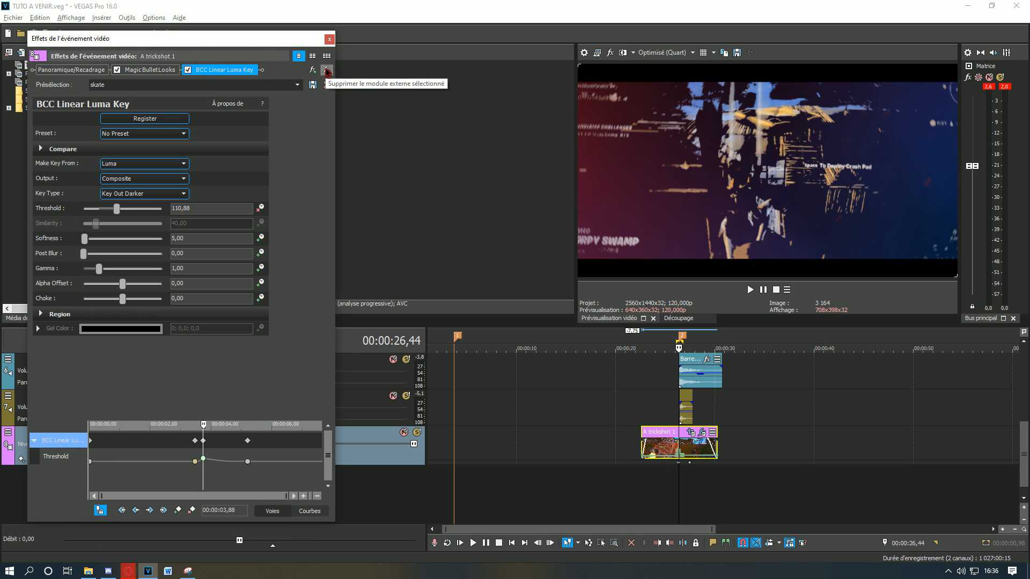
pyautogui.click(330, 40)
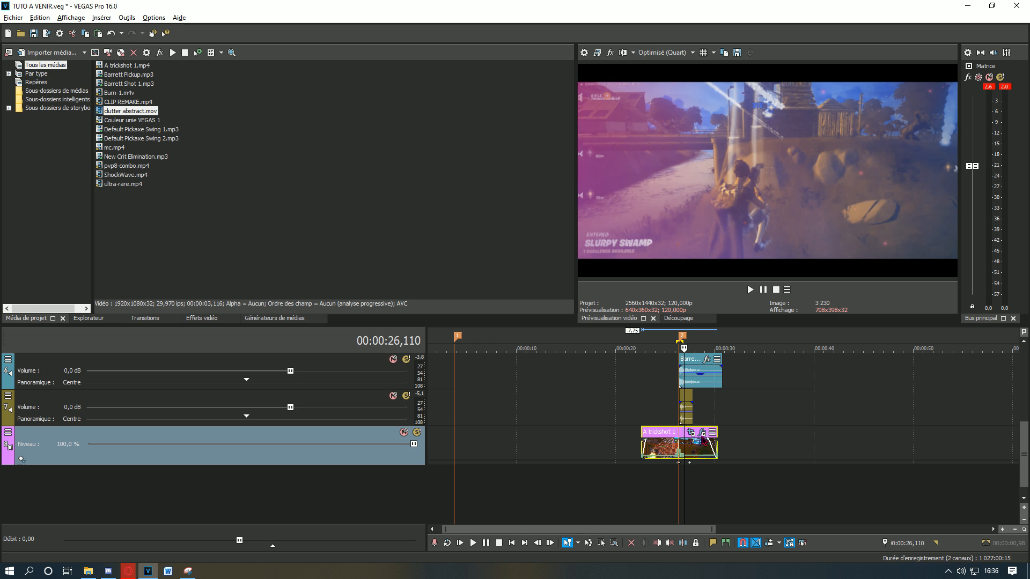
# Add the S_Etching and S_EdgeRays effects to the duplicated A trickshot 1 clip after Magic Bullet Looks.
pyautogui.click(702, 432)
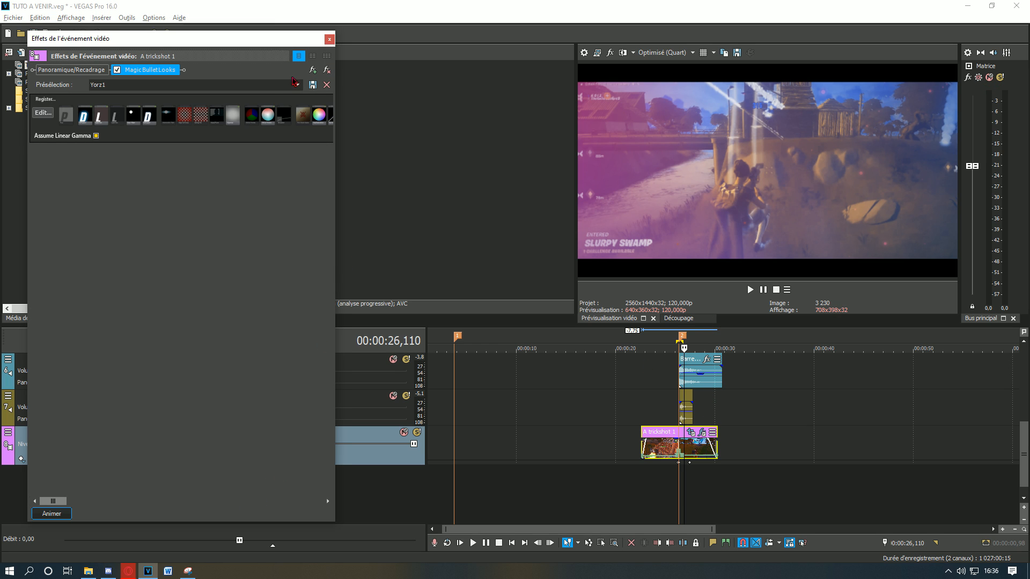
pyautogui.click(312, 70)
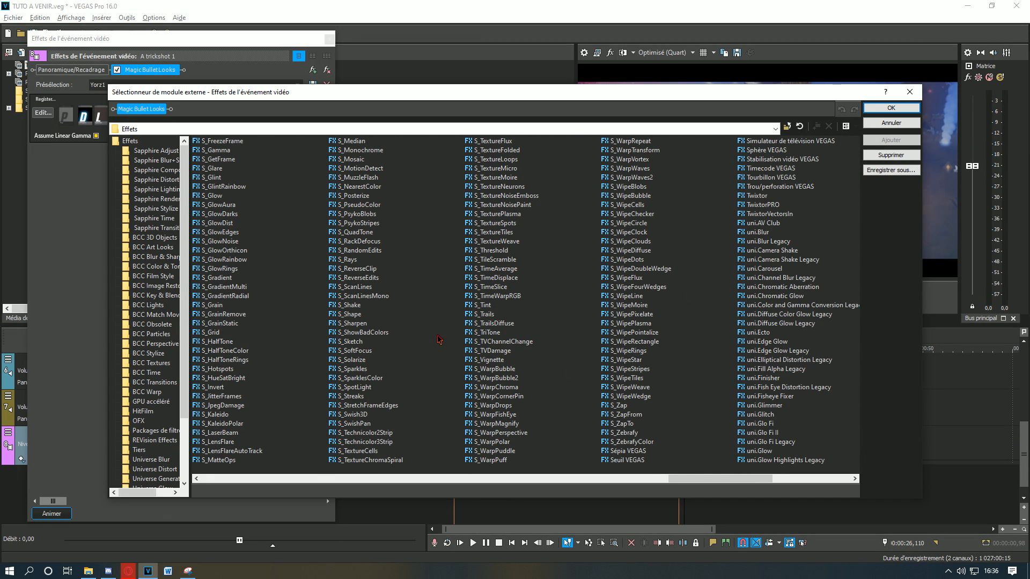
pyautogui.hscroll(-3, 437, 334)
pyautogui.click(488, 323)
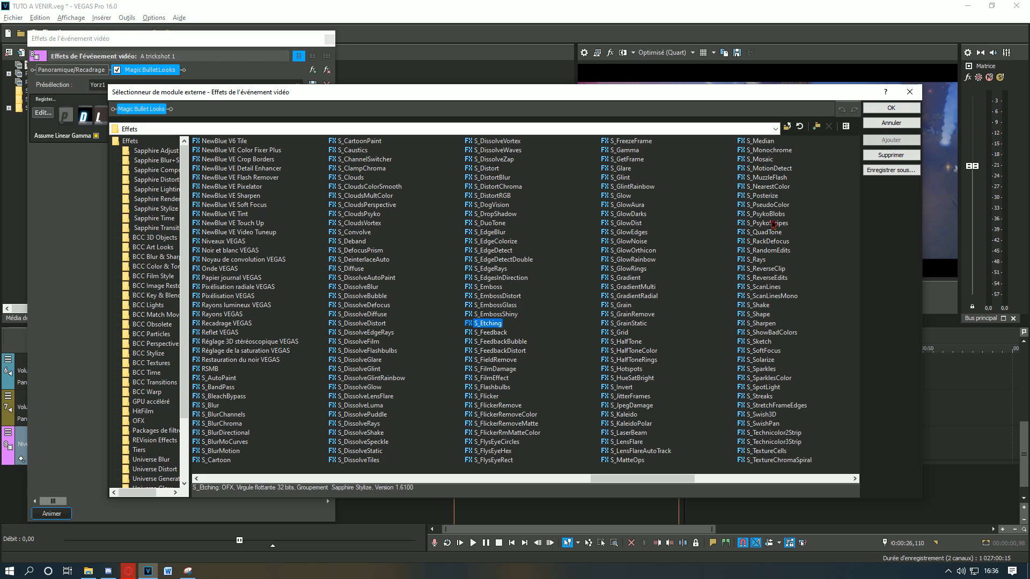
pyautogui.doubleClick(489, 324)
pyautogui.doubleClick(491, 269)
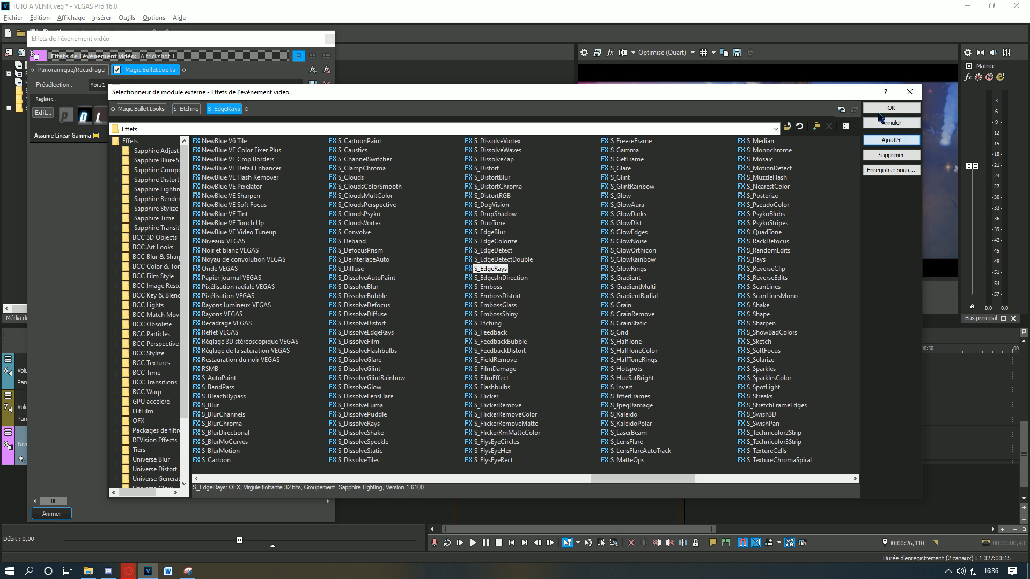
pyautogui.click(880, 111)
# Move the effects window aside and lower the original A trickshot 1 clip's luma key Threshold at marker 2 to about 59,86.
pyautogui.moveTo(258, 38); pyautogui.dragTo(384, 43)
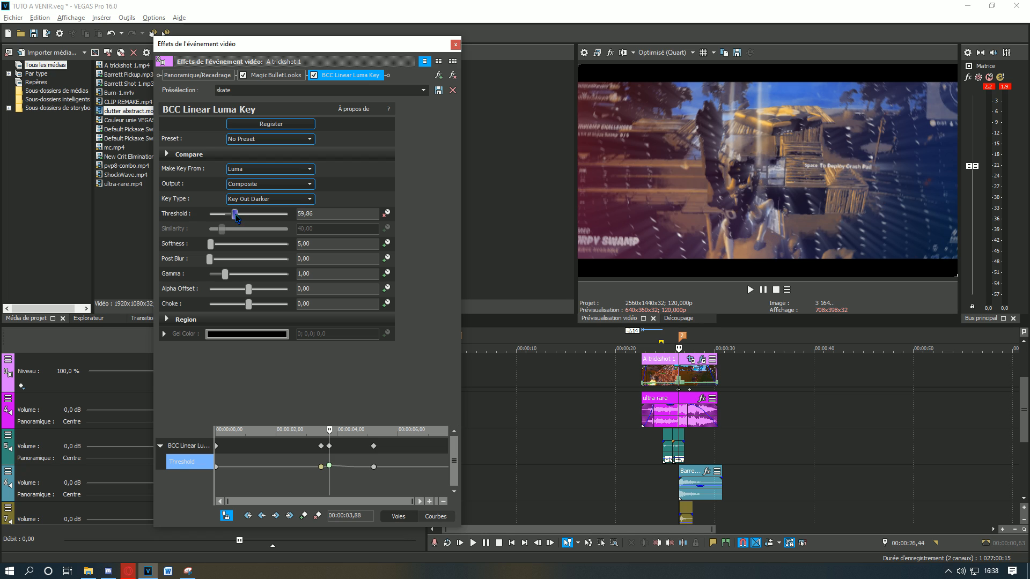
pyautogui.moveTo(237, 217); pyautogui.dragTo(236, 218)
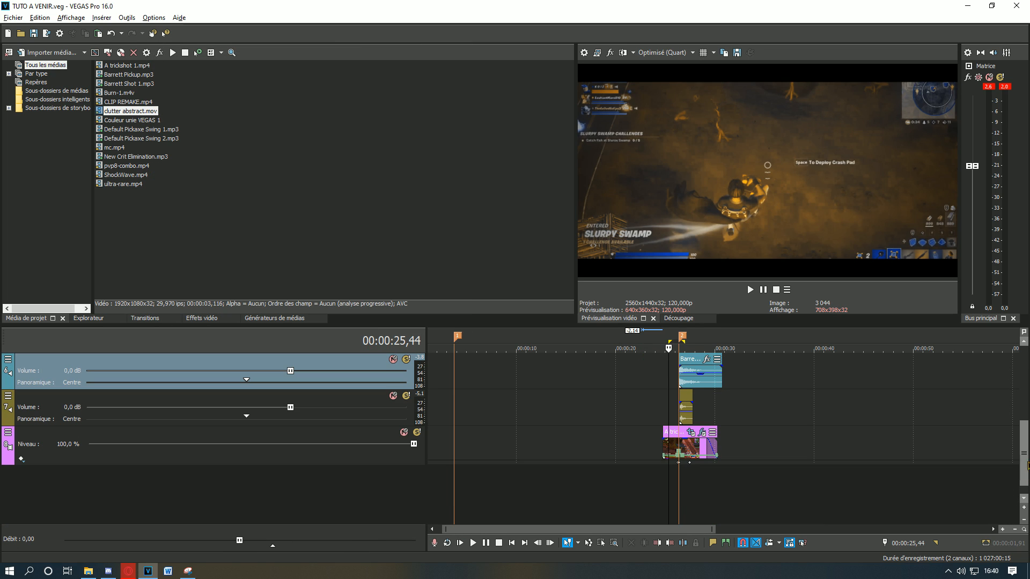
# Set the compositing mode of the duplicated A trickshot 1 track to Écran.
pyautogui.moveTo(1028, 466); pyautogui.dragTo(1029, 452)
pyautogui.moveTo(668, 518); pyautogui.dragTo(689, 519)
pyautogui.moveTo(1027, 441); pyautogui.dragTo(1028, 459)
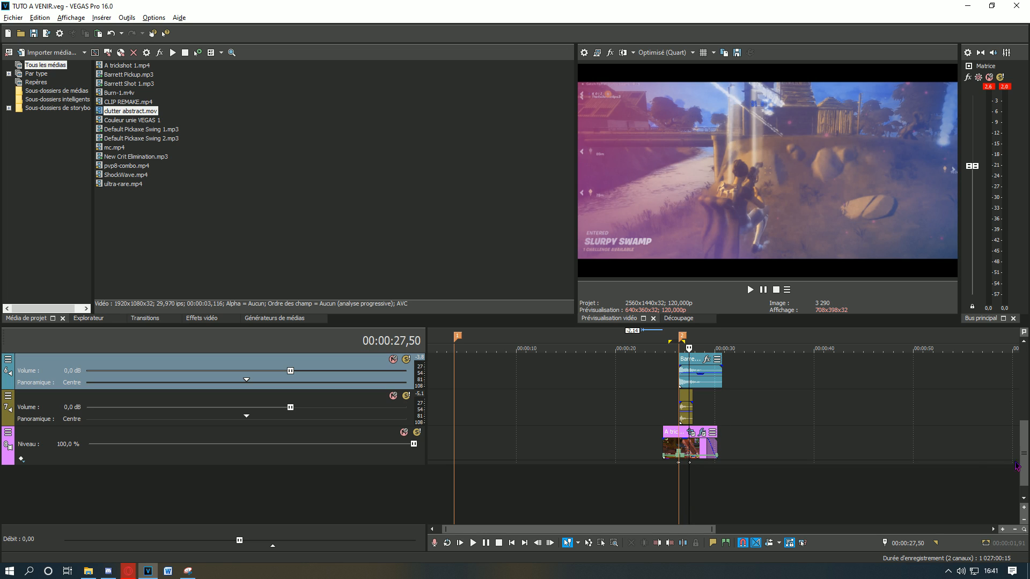
pyautogui.rightClick(5, 441)
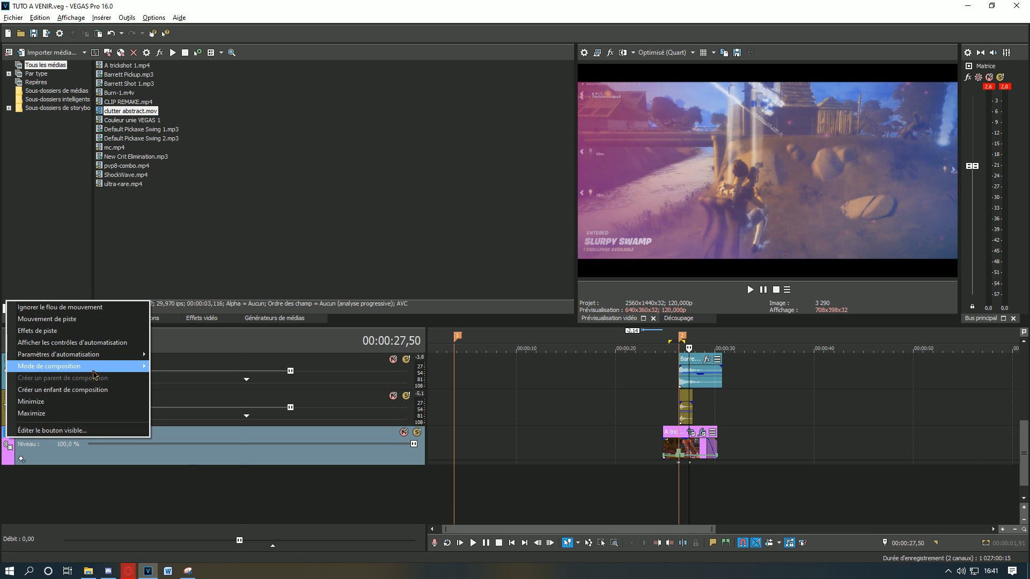
pyautogui.moveTo(97, 370)
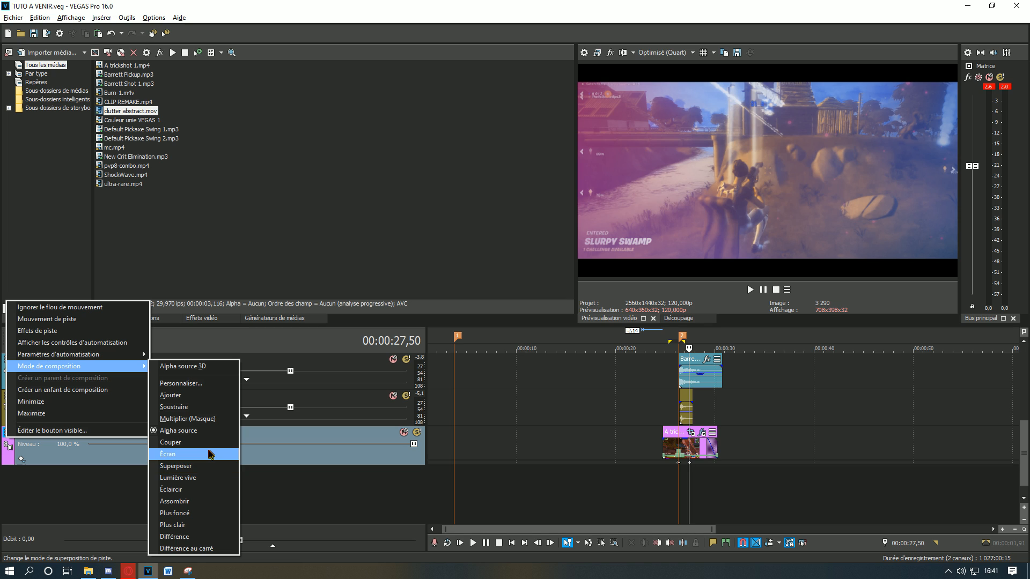
pyautogui.click(211, 455)
# Add a new video track at the bottom of the timeline and place the clutter abstract video on it from just before marker 2.
pyautogui.rightClick(792, 479)
pyautogui.click(832, 509)
pyautogui.moveTo(368, 366); pyautogui.dragTo(369, 497)
pyautogui.click(88, 572)
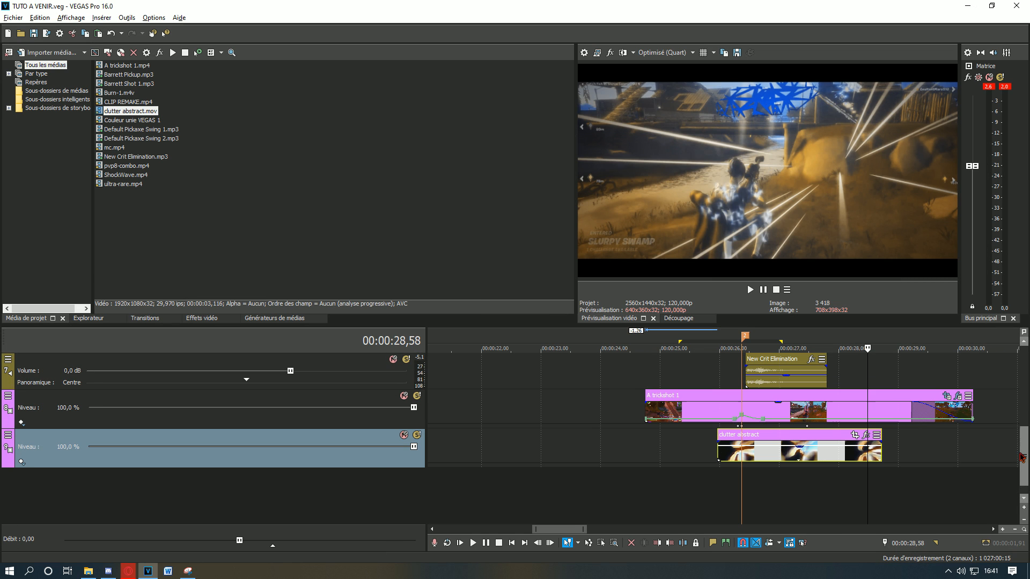
# Preview the shot just after marker 2 with the etching copy and the clutter abstract overlay combined.
pyautogui.click(785, 477)
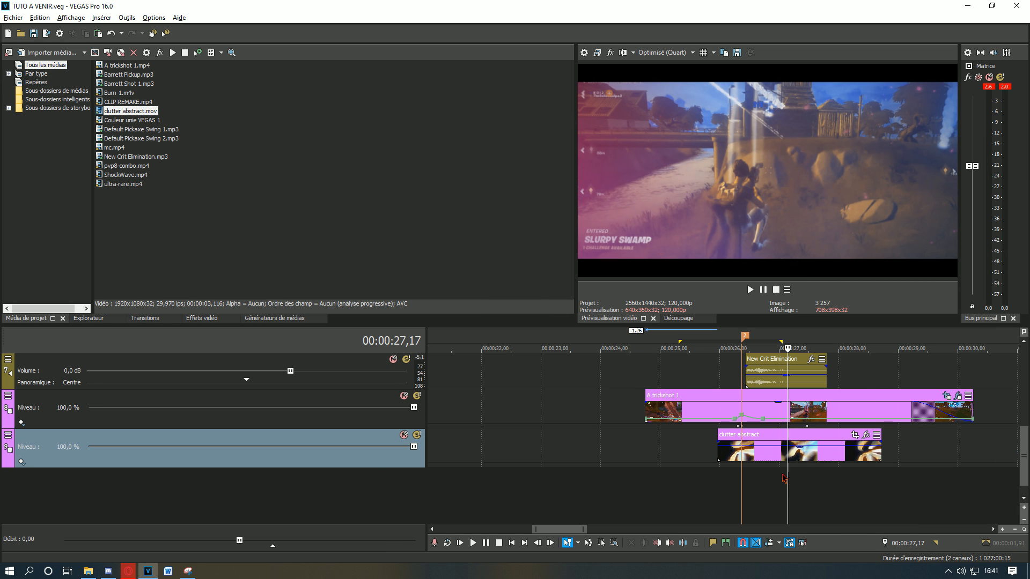
pyautogui.press('space')
pyautogui.click(755, 475)
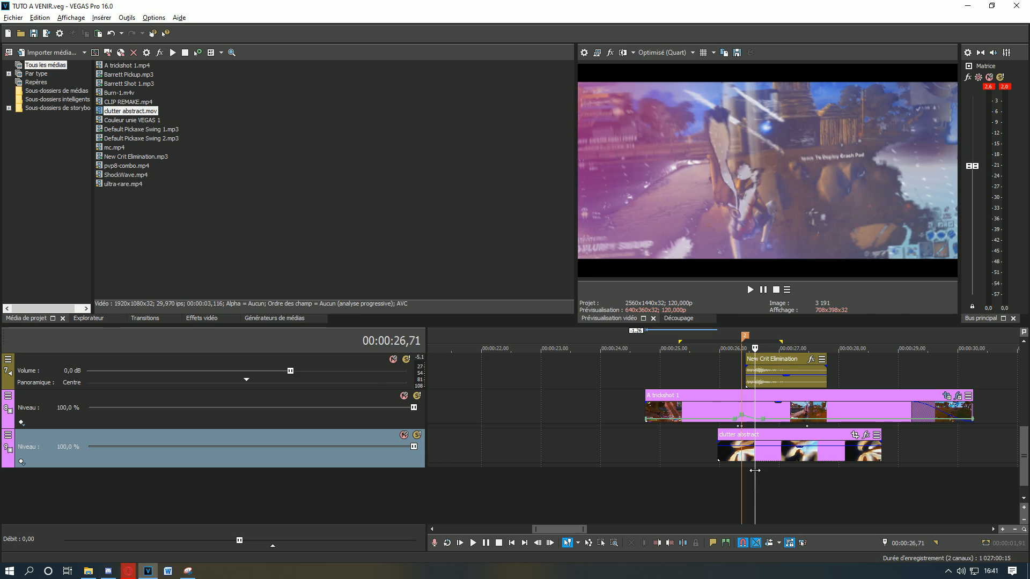